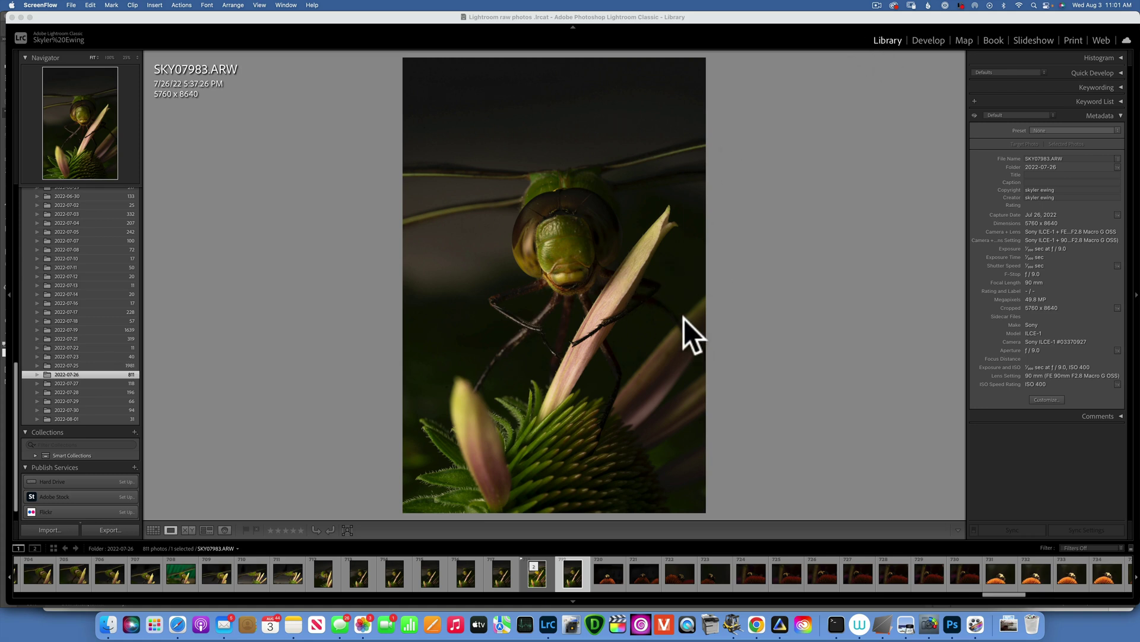
Step: Flip between the edited -Edit.tif and raw ARW thumbnails in Lightroom to compare them
left_click(572, 572)
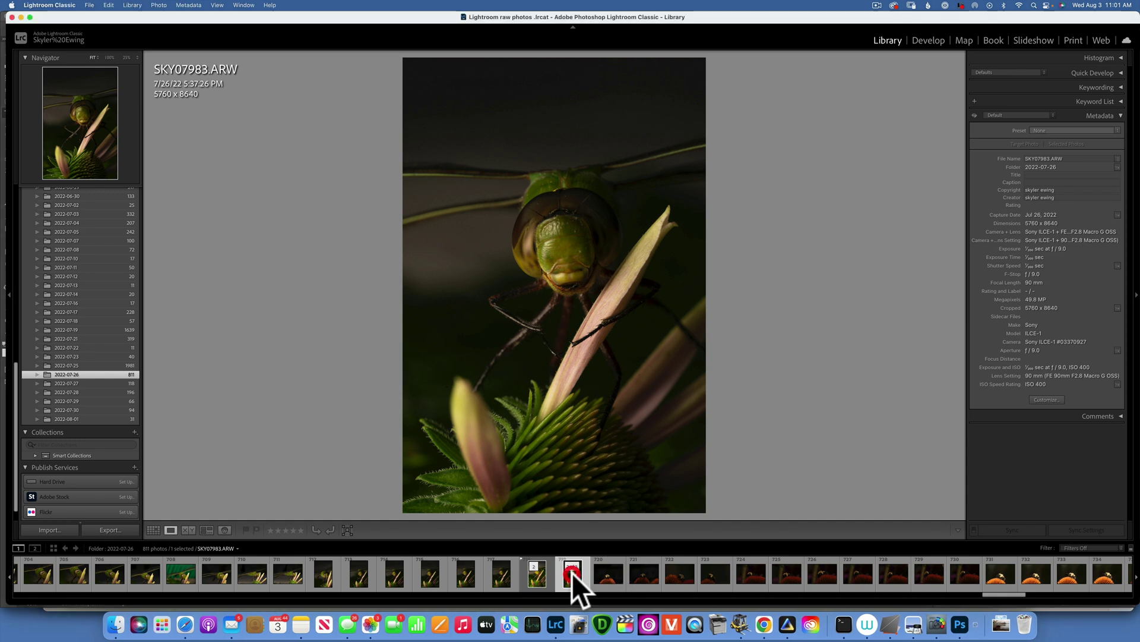
left_click(541, 574)
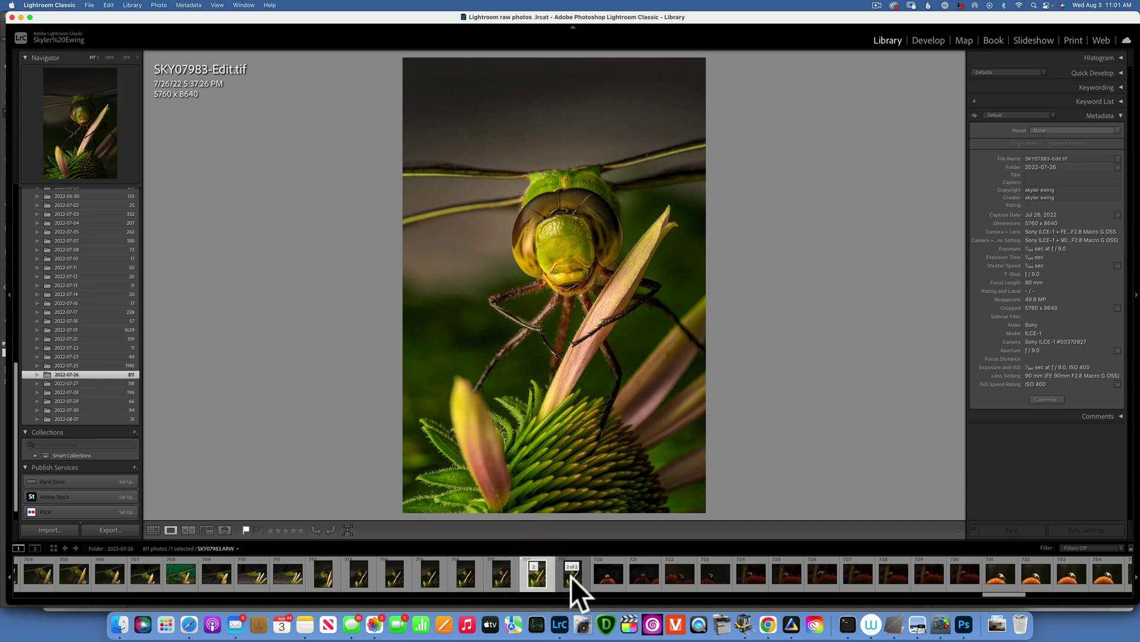
left_click(571, 576)
left_click(537, 572)
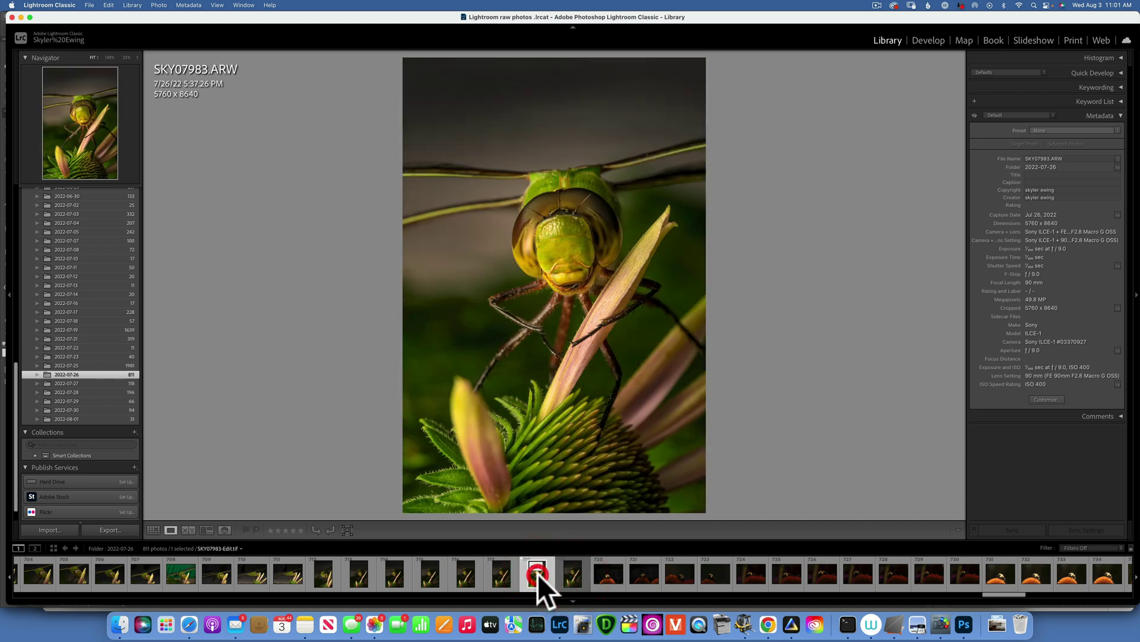
Step: Send the raw SKY07983.ARW dragonfly photo to Photoshop for editing
left_click(572, 578)
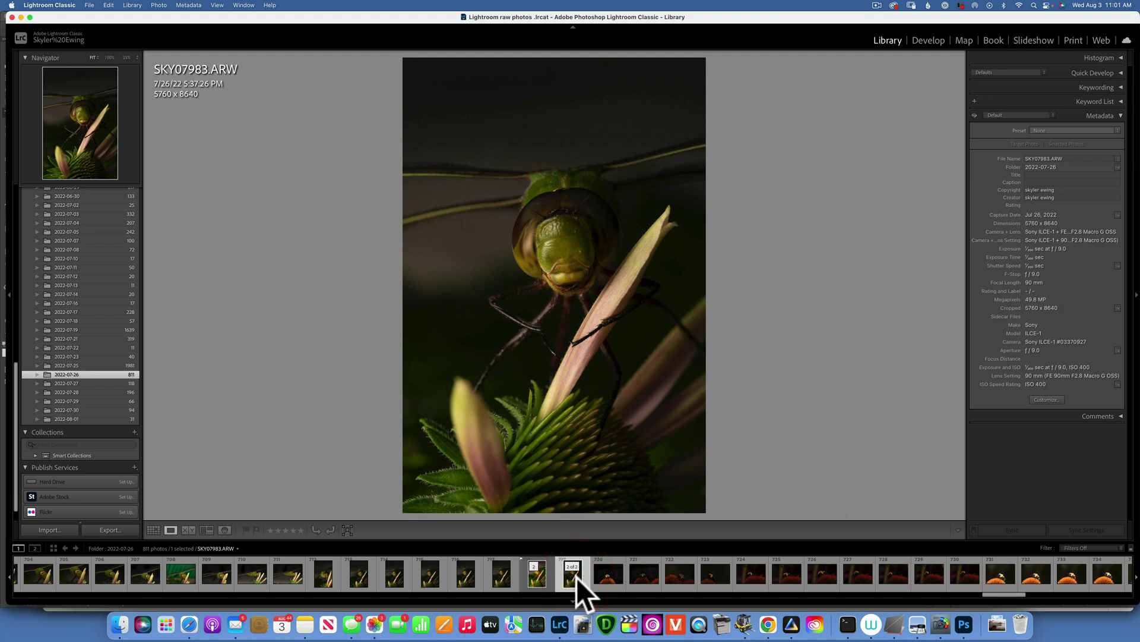
key("super+e")
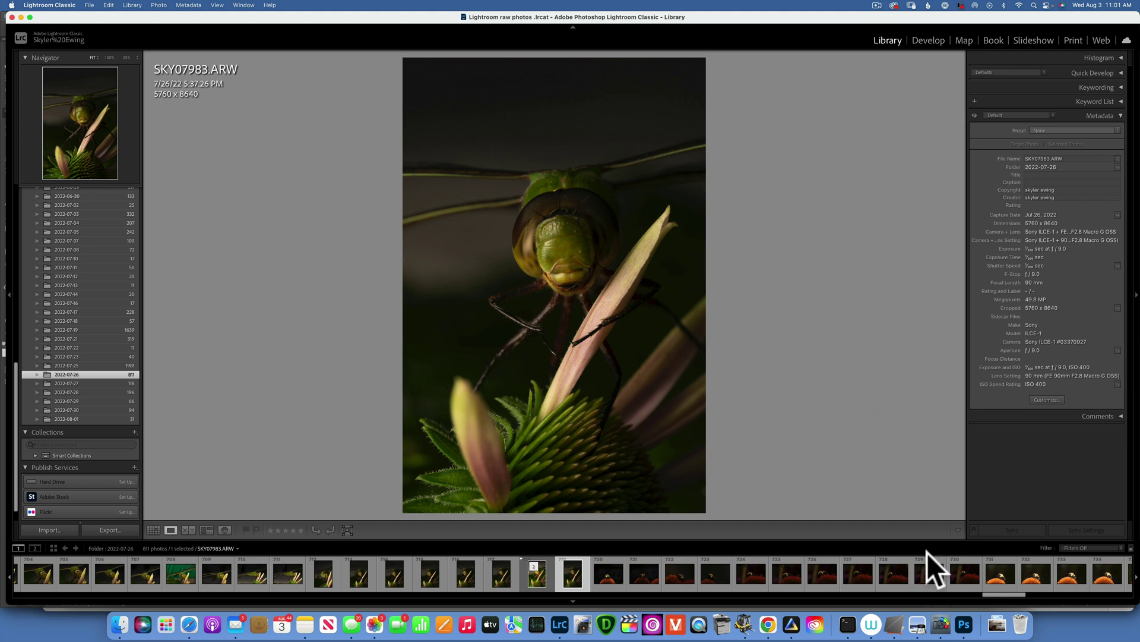
left_click(965, 624)
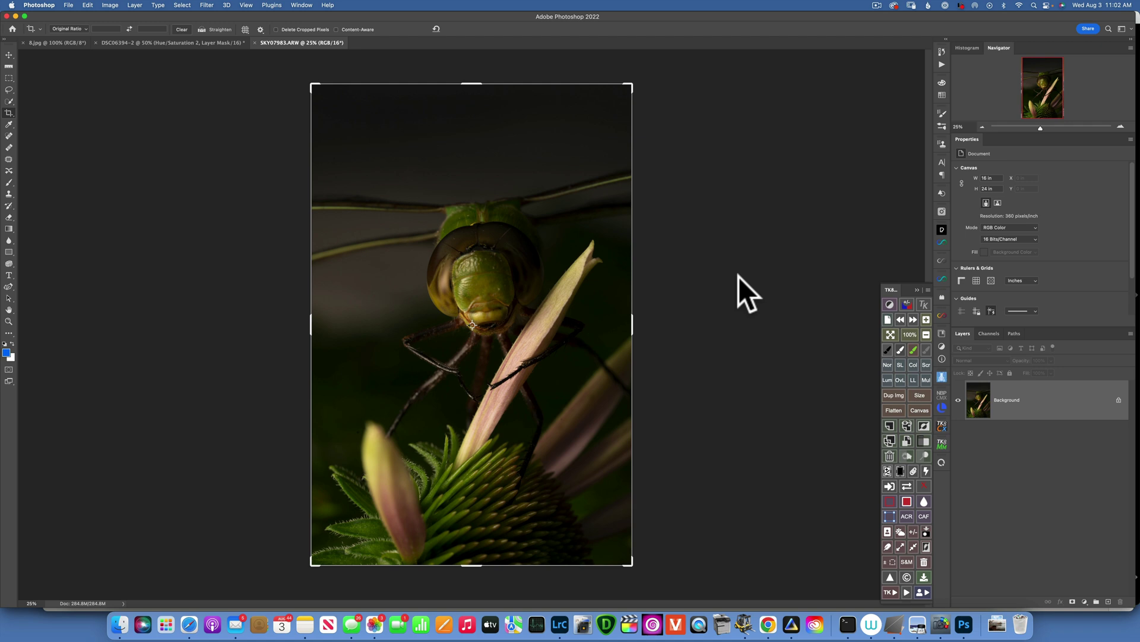
Step: Duplicate the Background layer as Layer 1
left_click(1060, 408)
key("super+j")
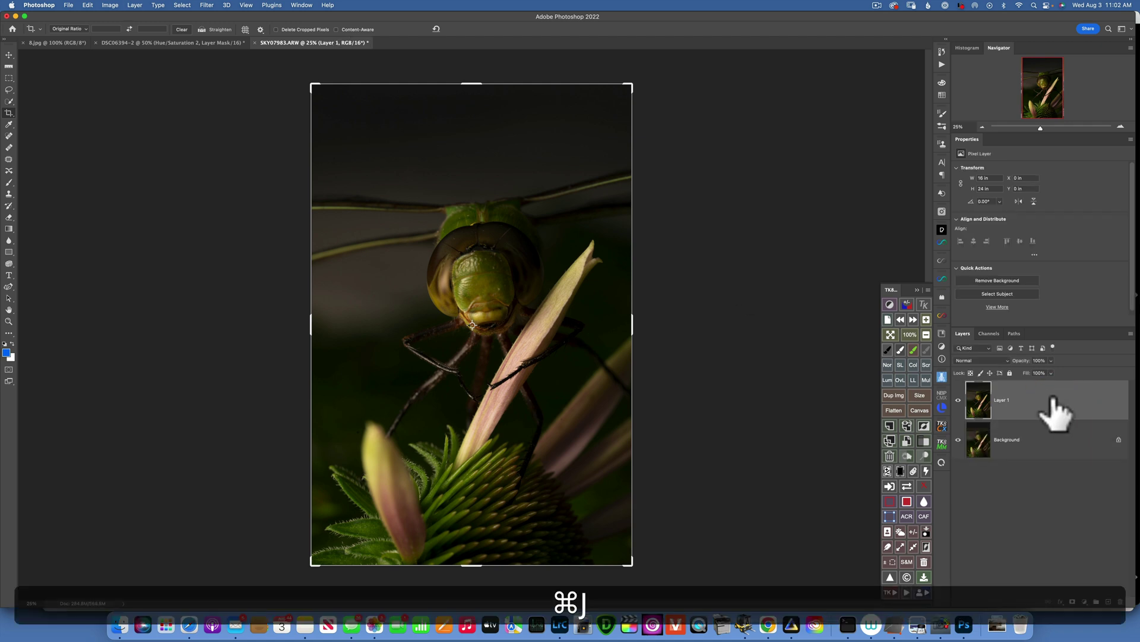
left_click(1075, 396)
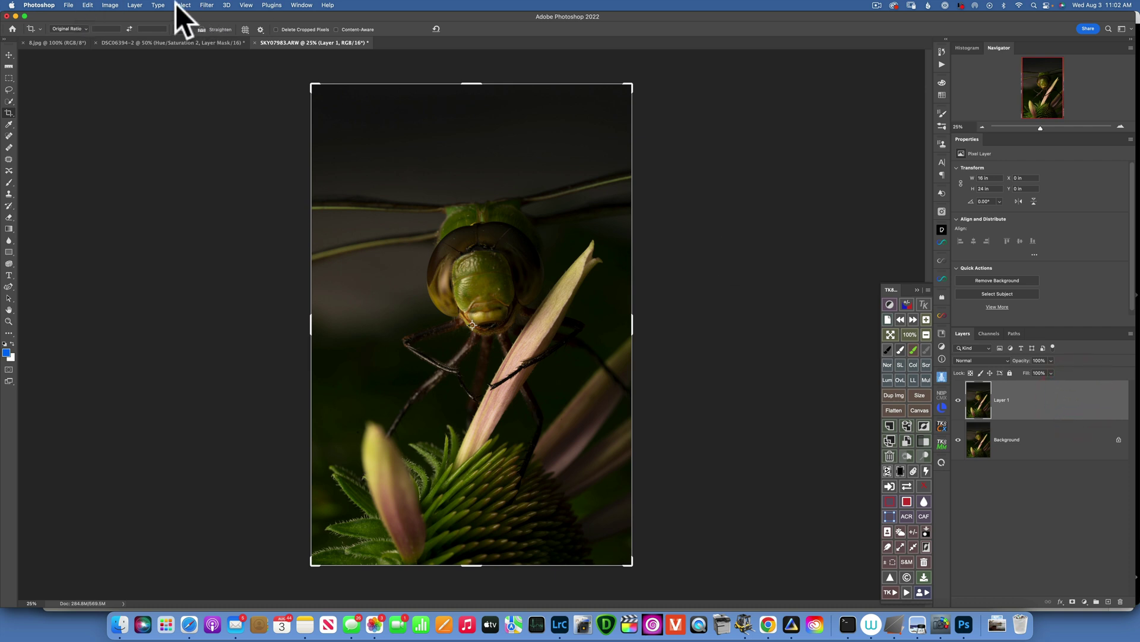
Step: Run Filter > Skylum Software > Luminar Neo on Layer 1
left_click(208, 3)
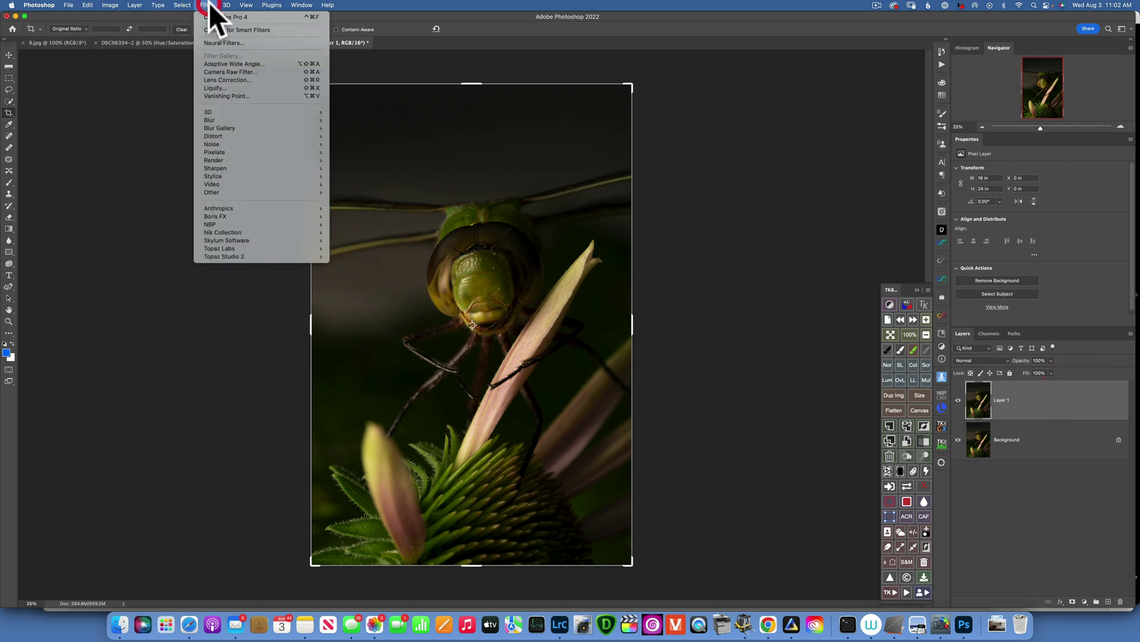
mouse_move(250, 241)
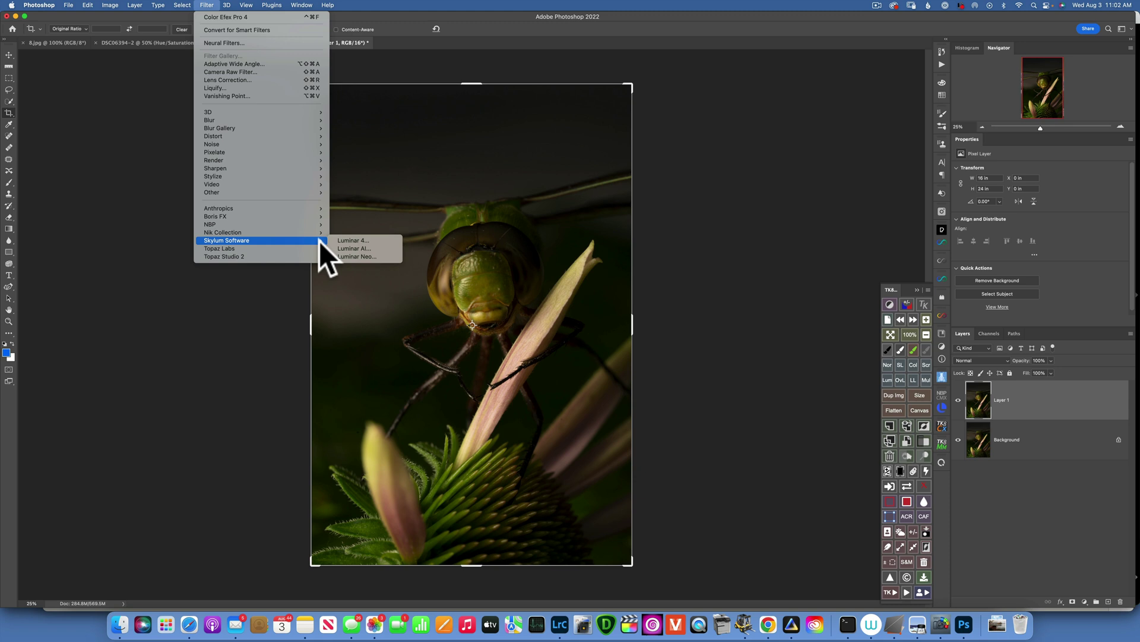
left_click(358, 256)
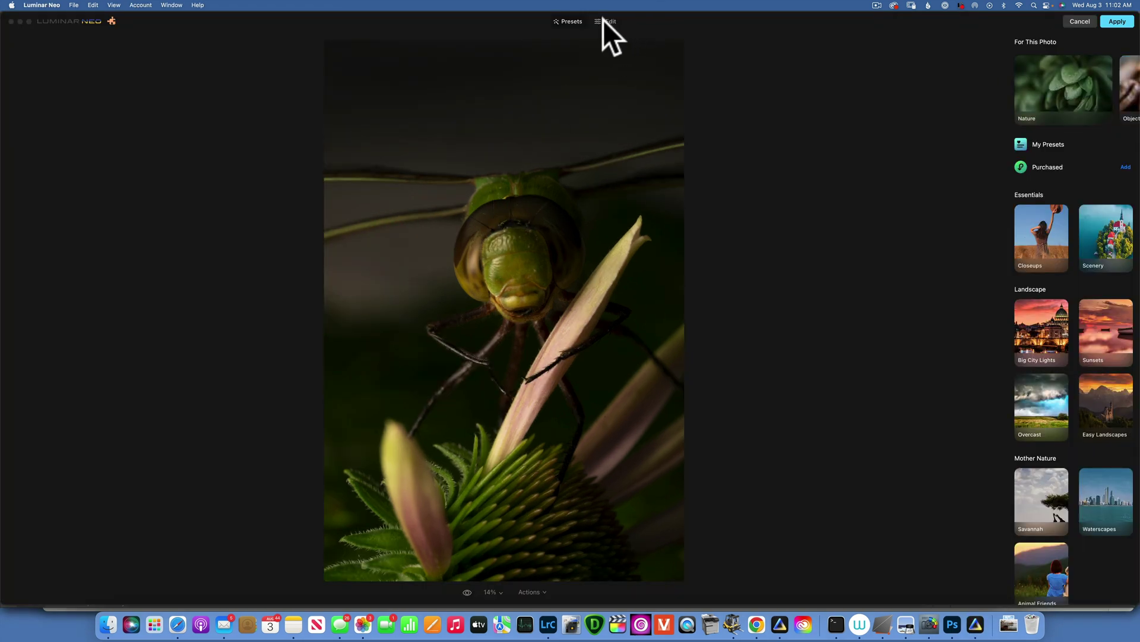
Step: In Develop's Light sliders set Exposure 0.86, Smart Contrast 14, Highlights -44 and Shadows 100
left_click(611, 20)
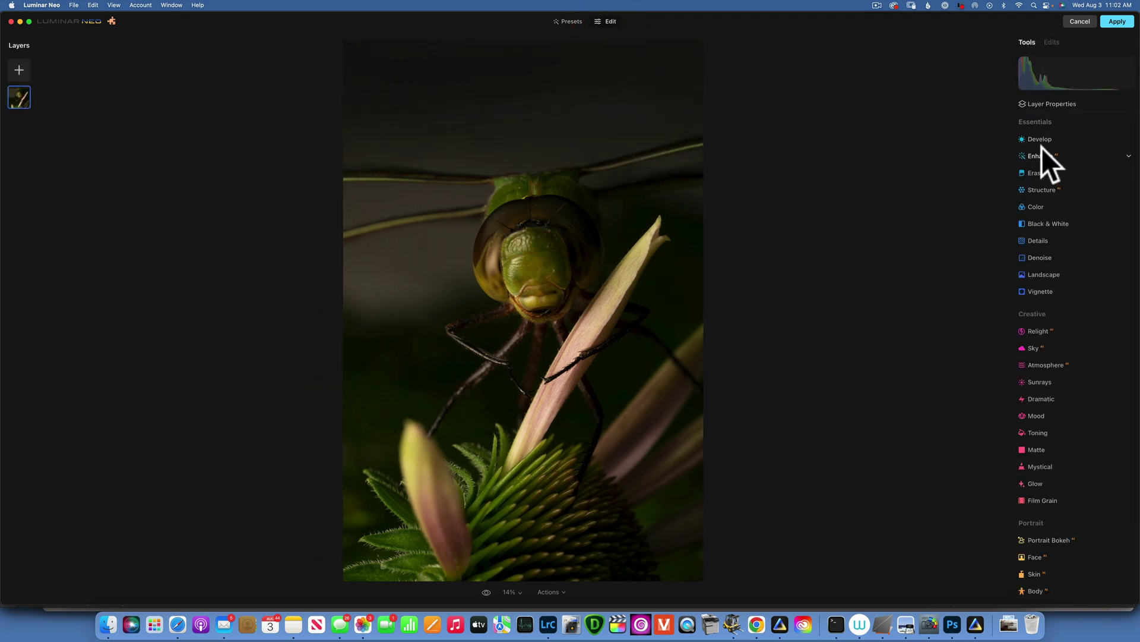
left_click(1040, 138)
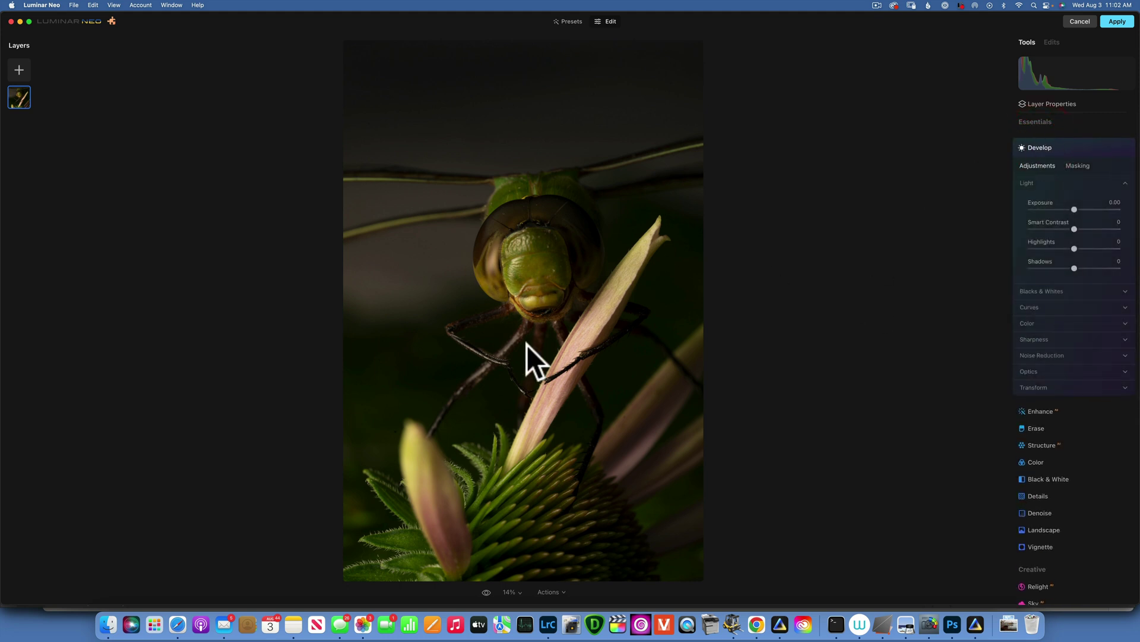
left_click_drag(1074, 207, 1082, 205)
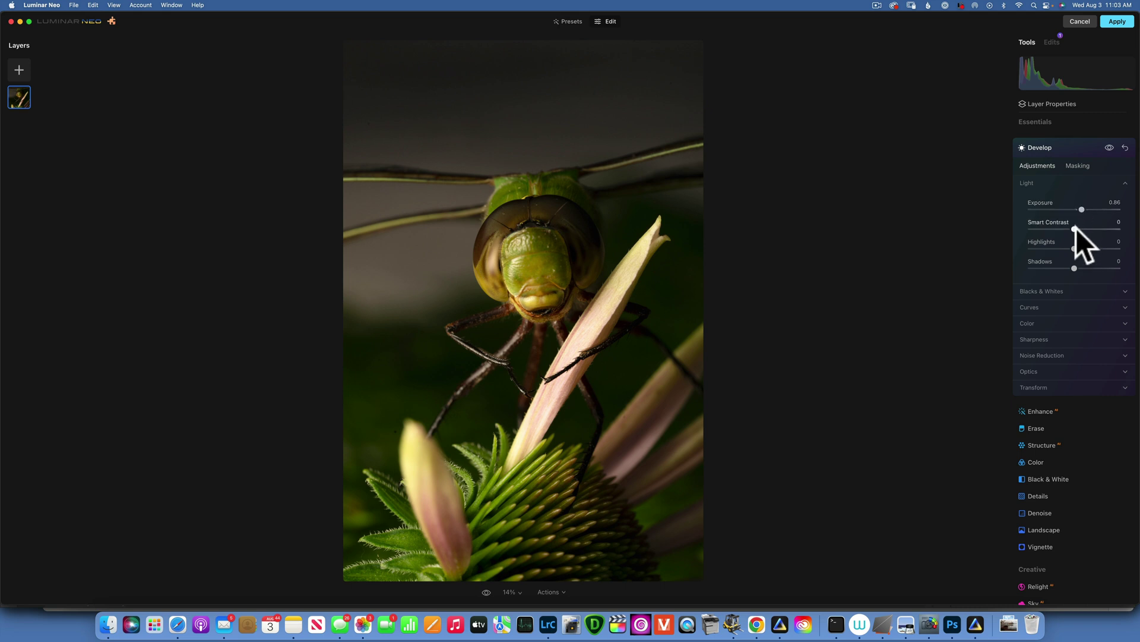
left_click_drag(1075, 229, 1080, 228)
left_click_drag(1073, 247, 1058, 250)
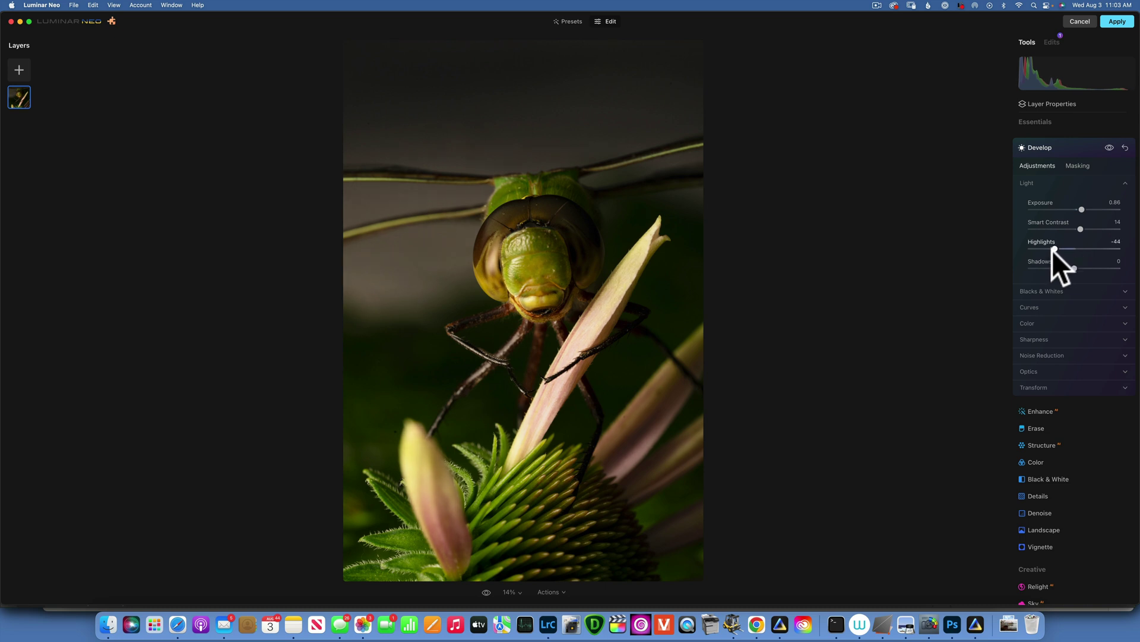
left_click(1053, 250)
left_click_drag(1074, 269, 1131, 273)
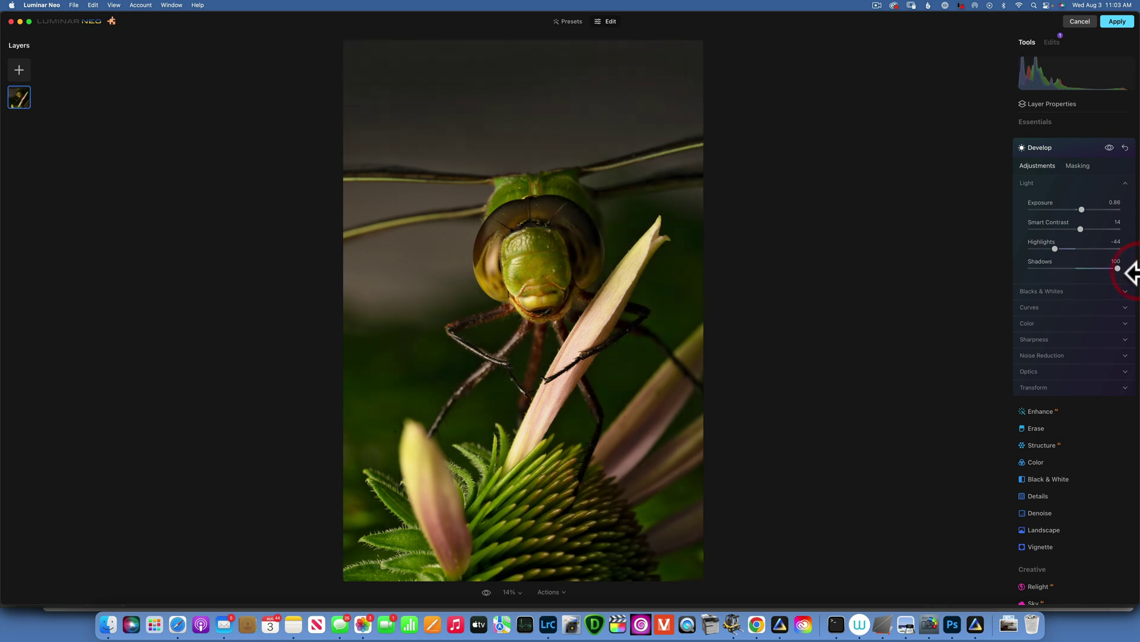
Step: Set Develop Whites to 28 and Blacks to -12
left_click(1064, 290)
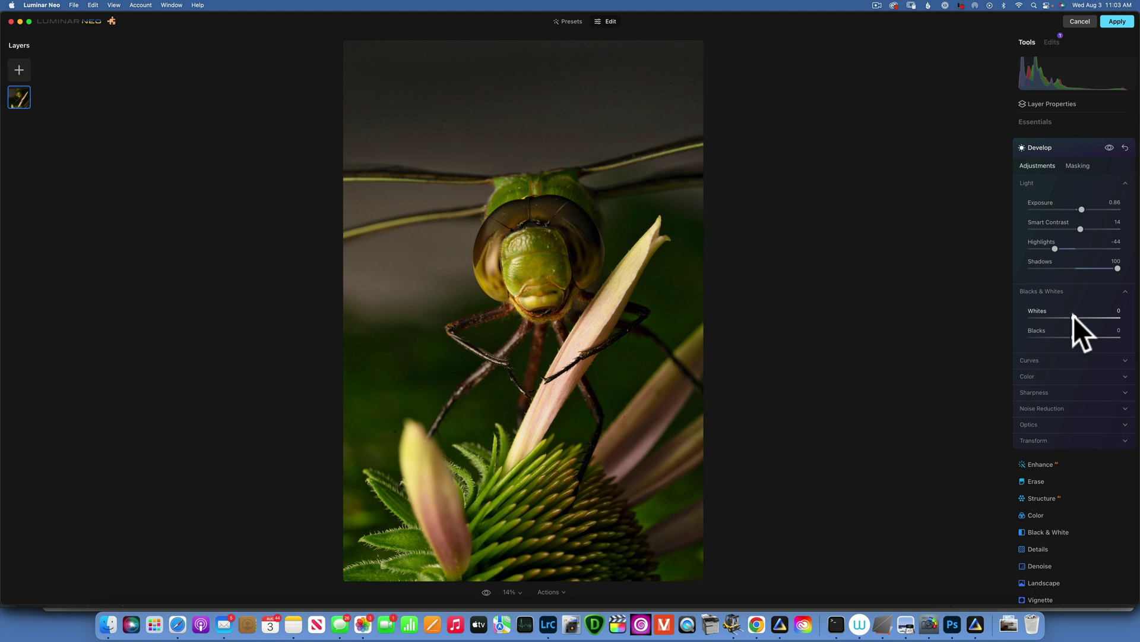
left_click_drag(1075, 316, 1084, 316)
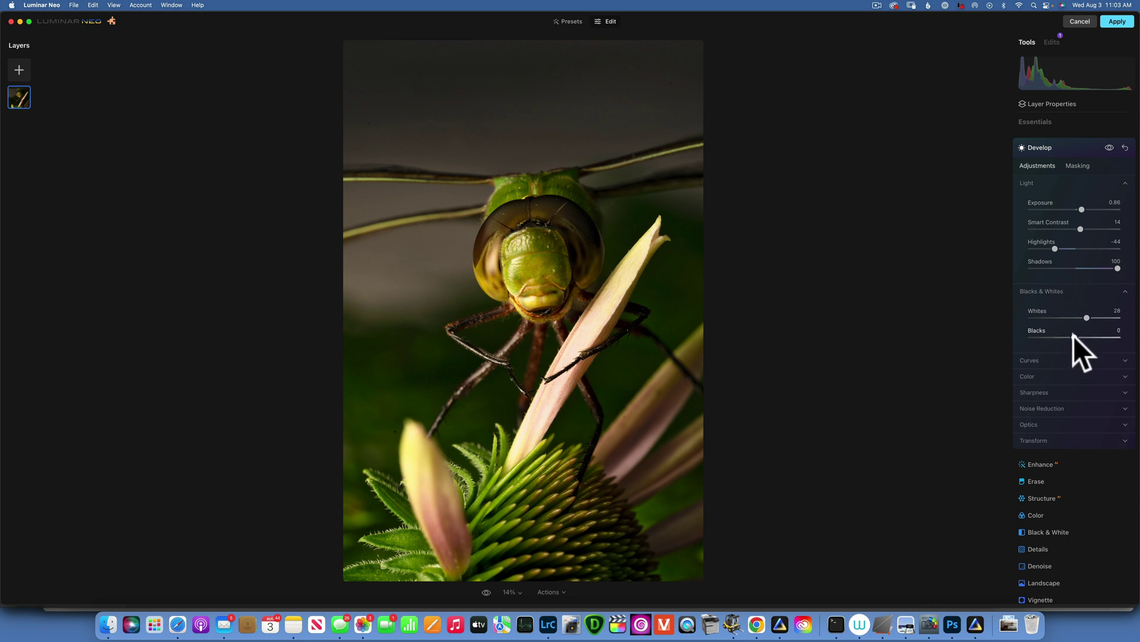
left_click_drag(1072, 336, 1068, 336)
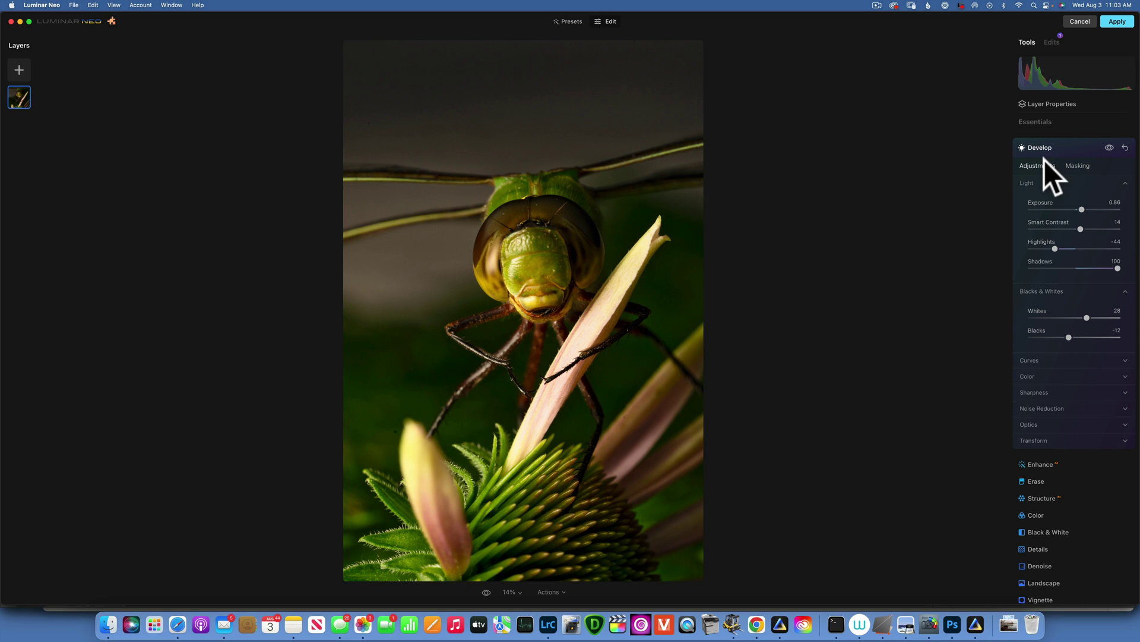
left_click(1049, 144)
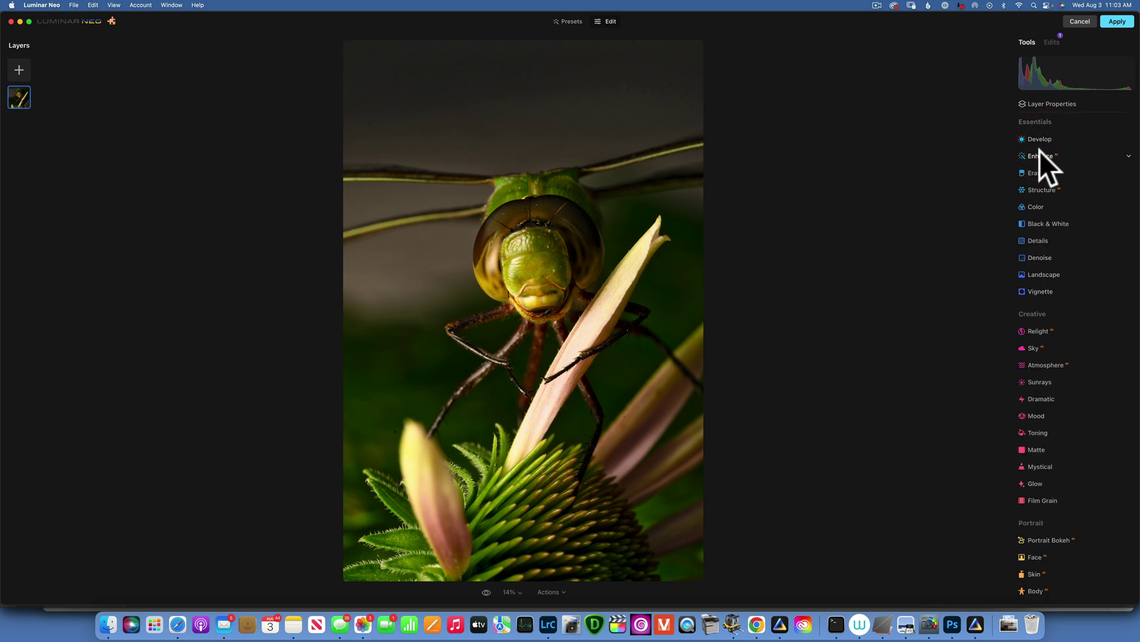
Step: Set Enhance Accent to 29
left_click(1043, 155)
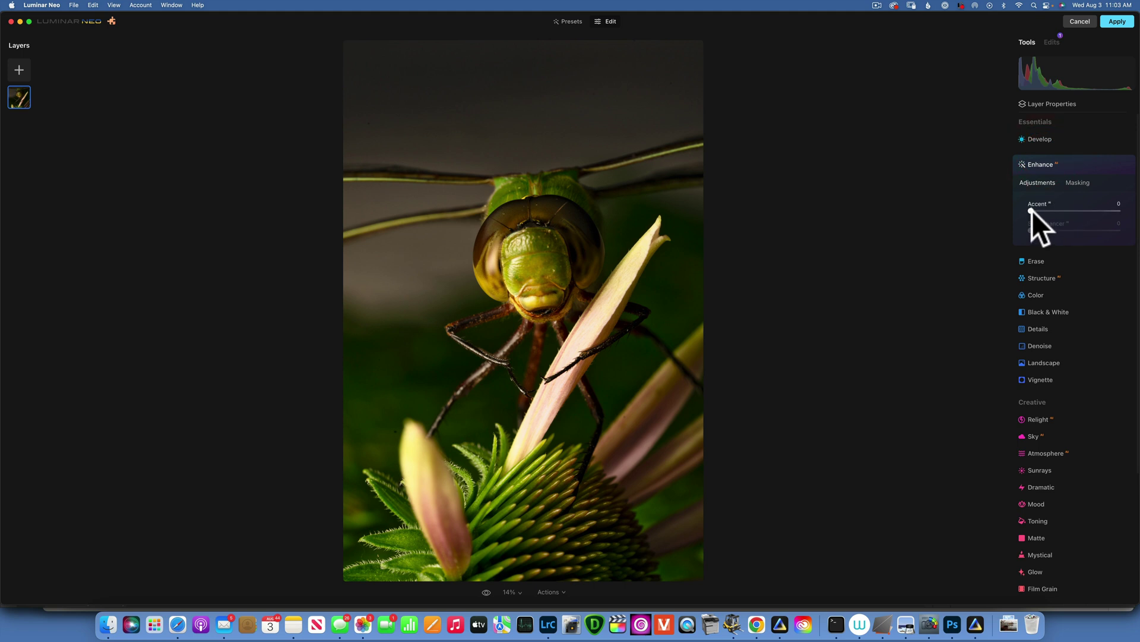
left_click_drag(1032, 210, 1060, 212)
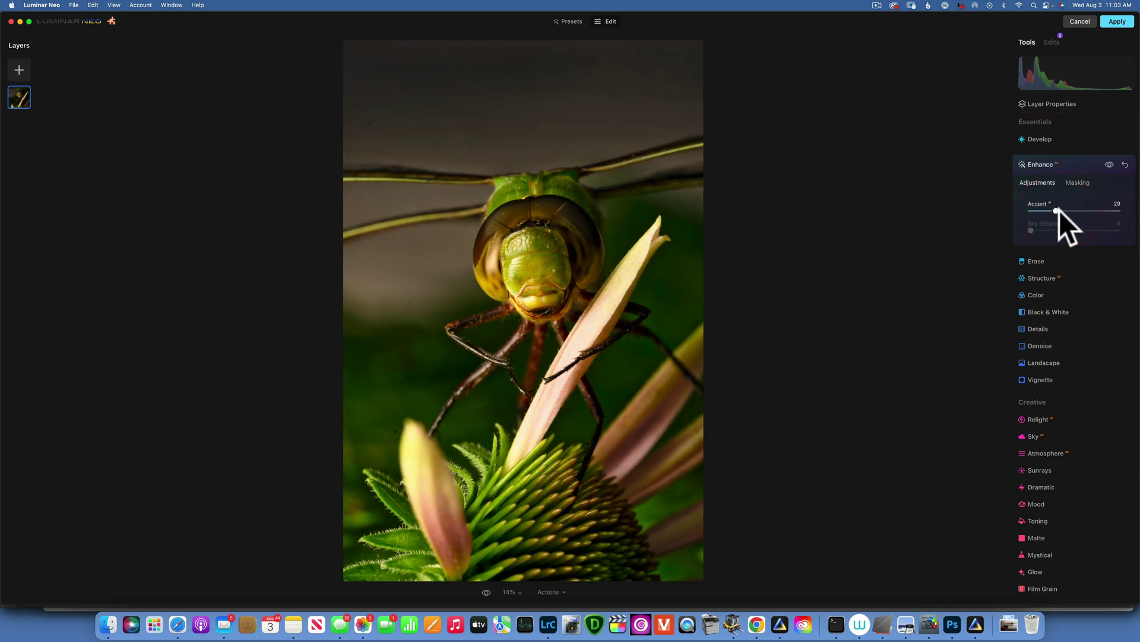
left_click(1039, 166)
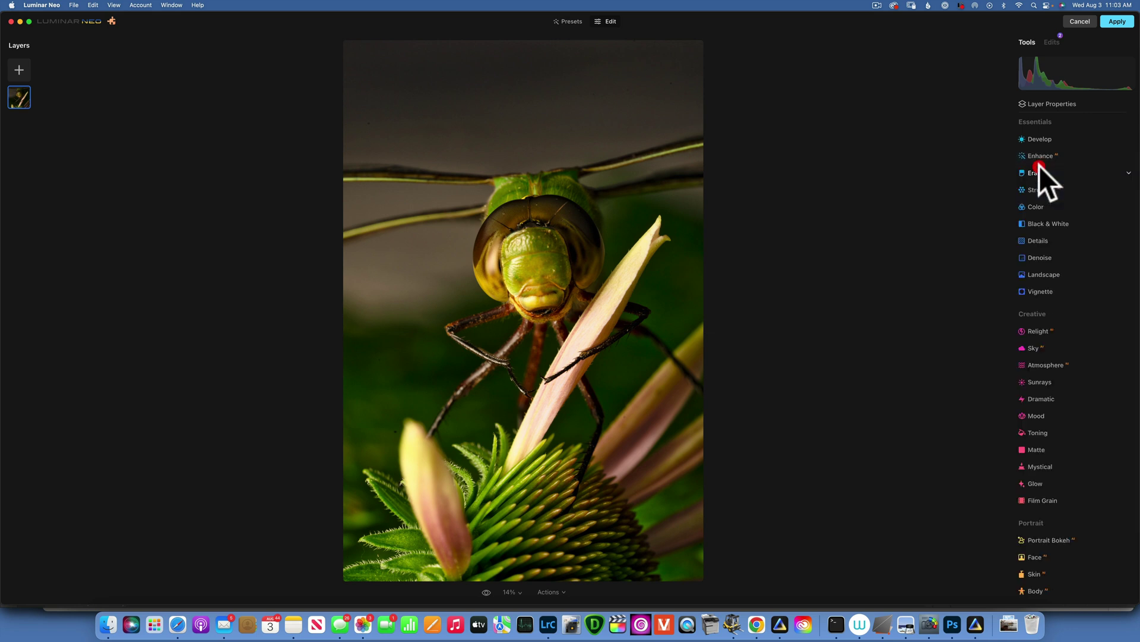
Step: Set the Structure Amount to 19 to add detail
left_click(1044, 187)
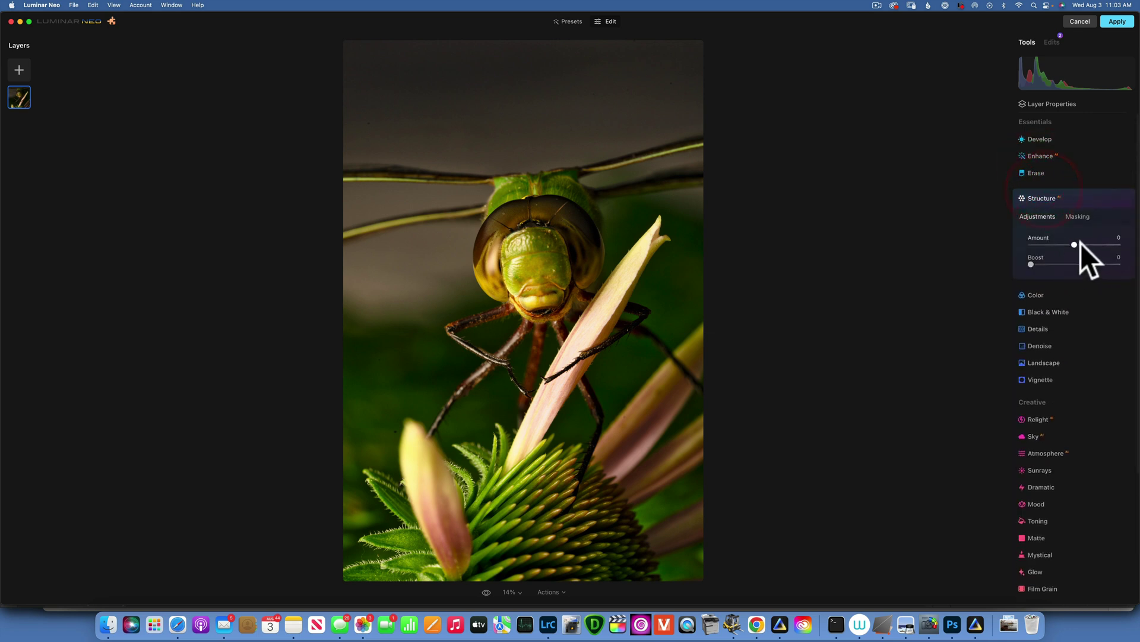
left_click_drag(1075, 244, 1085, 244)
left_click(1043, 195)
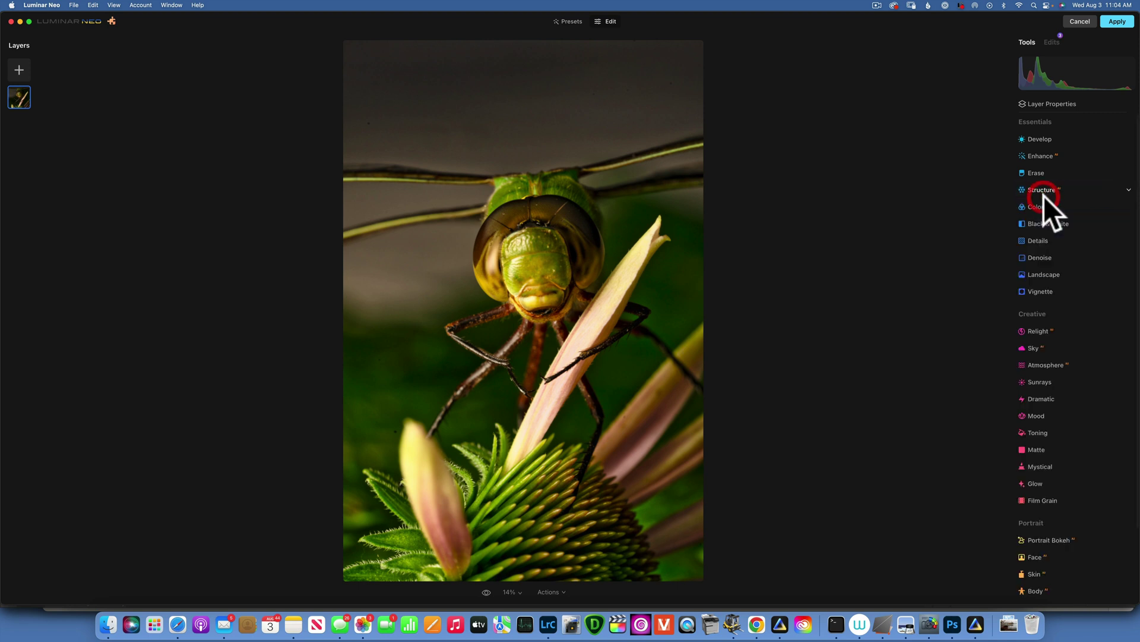
left_click(1038, 206)
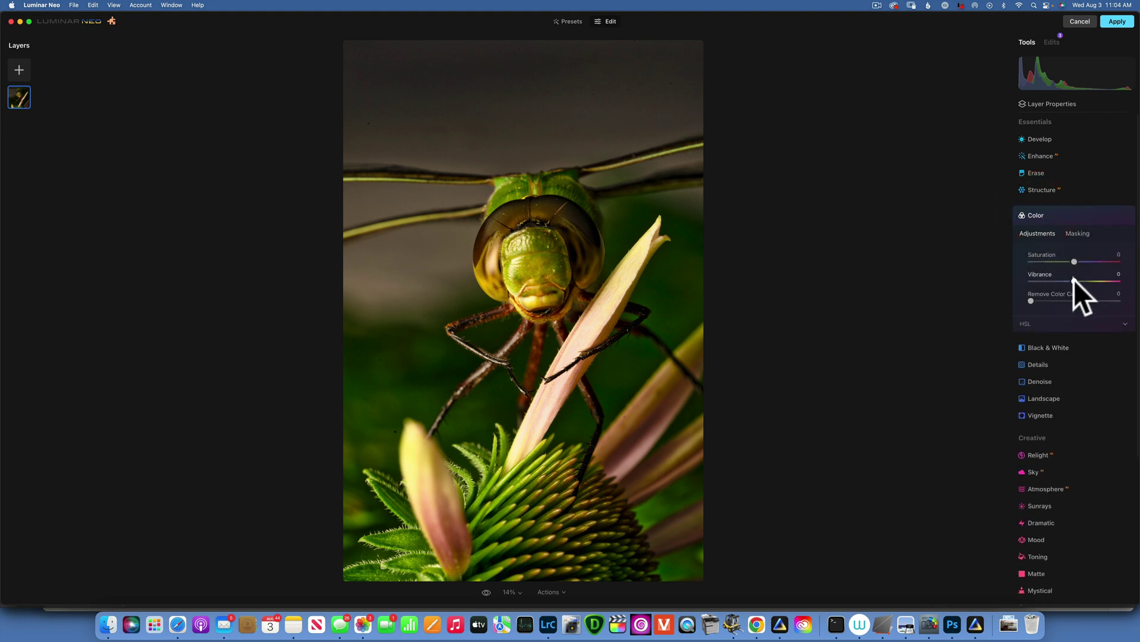
Step: Set Vibrance to 26 and HSL Orange Luminance to 41 in the Color tool
left_click_drag(1073, 280, 1081, 280)
scroll(1086, 277, "down", 1)
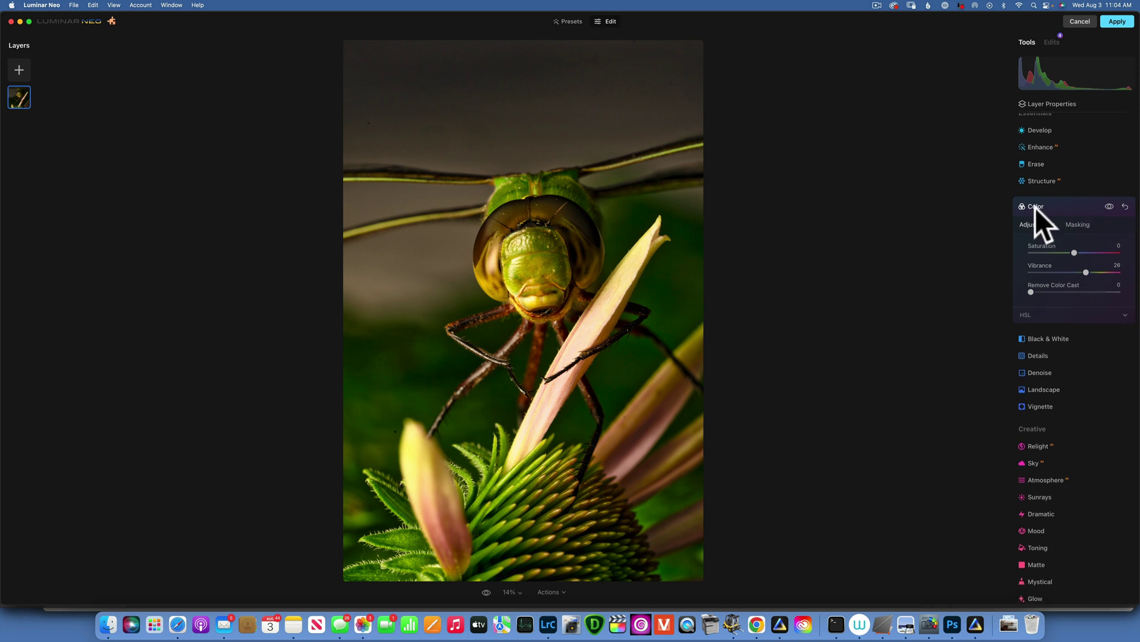
left_click(1042, 317)
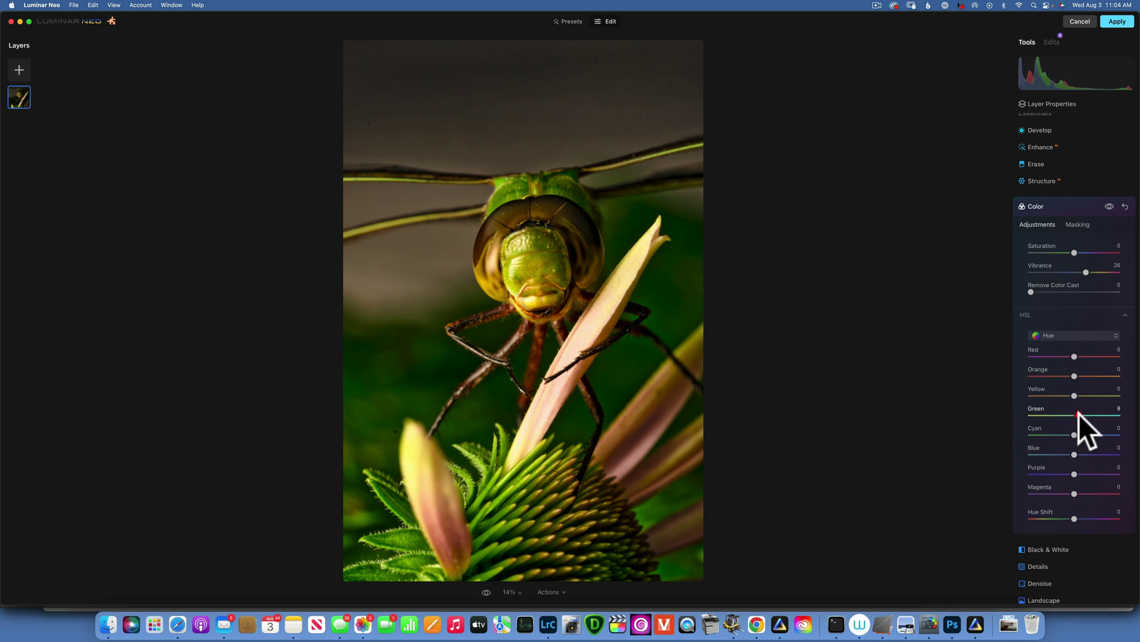
left_click_drag(1079, 413, 1079, 414)
left_click(1091, 334)
left_click(1081, 368)
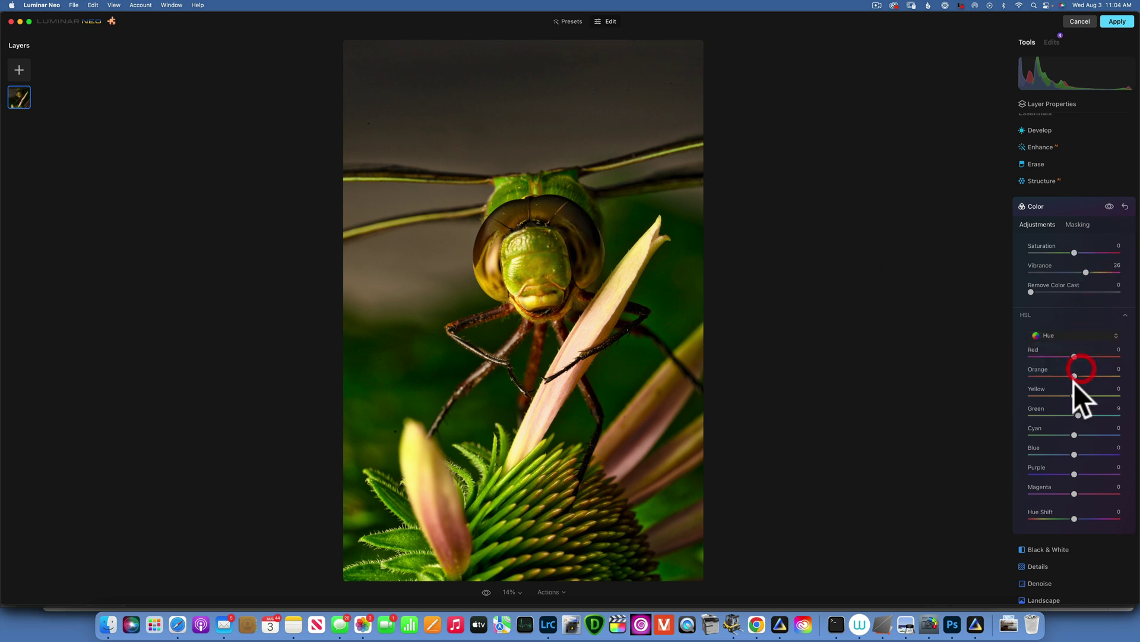
mouse_move(1074, 374)
left_mouse_down()
mouse_move(1109, 376)
mouse_move(1091, 373)
left_mouse_up()
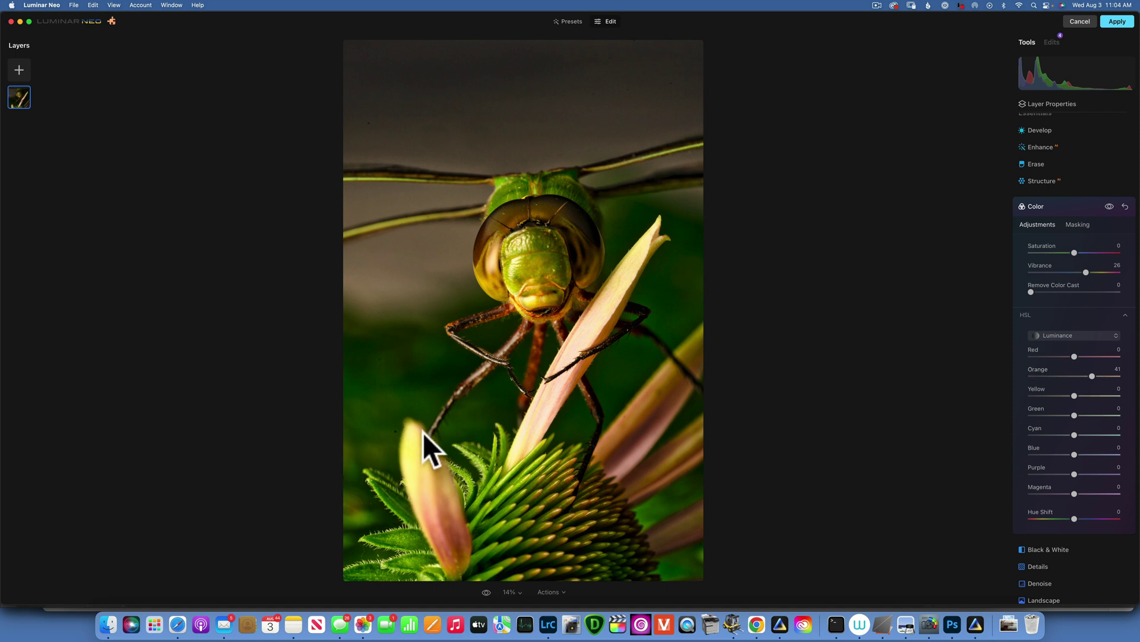
Step: Auto-remove dust spots, then erase the lower-left bud's spot with a size-10 brush
left_click(1038, 163)
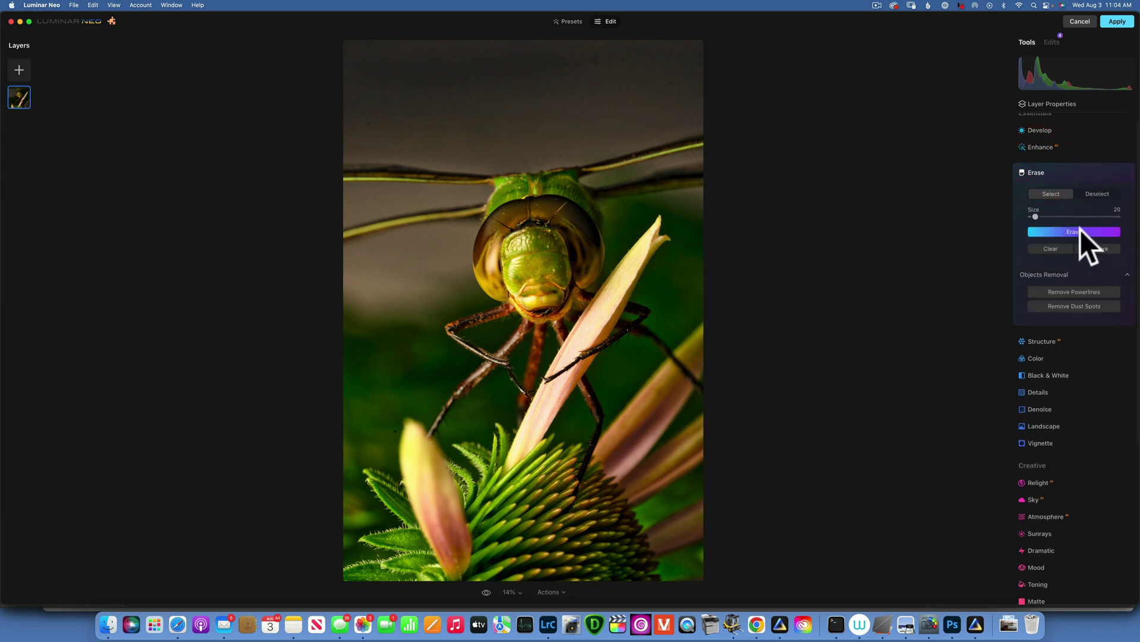
left_click(1074, 305)
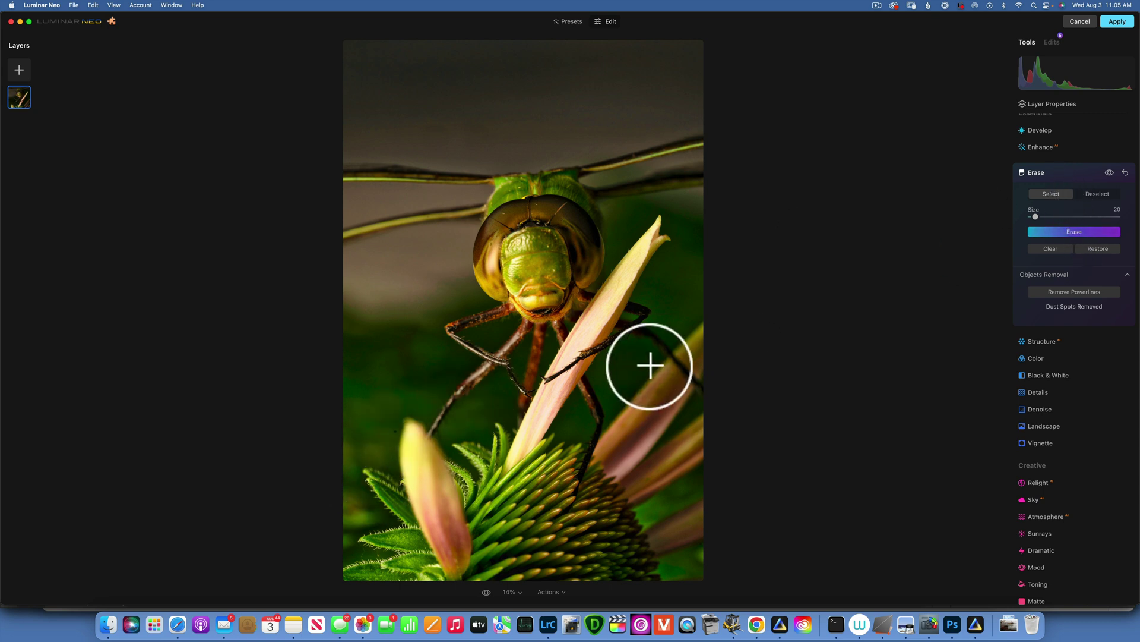
key("bracketleft")
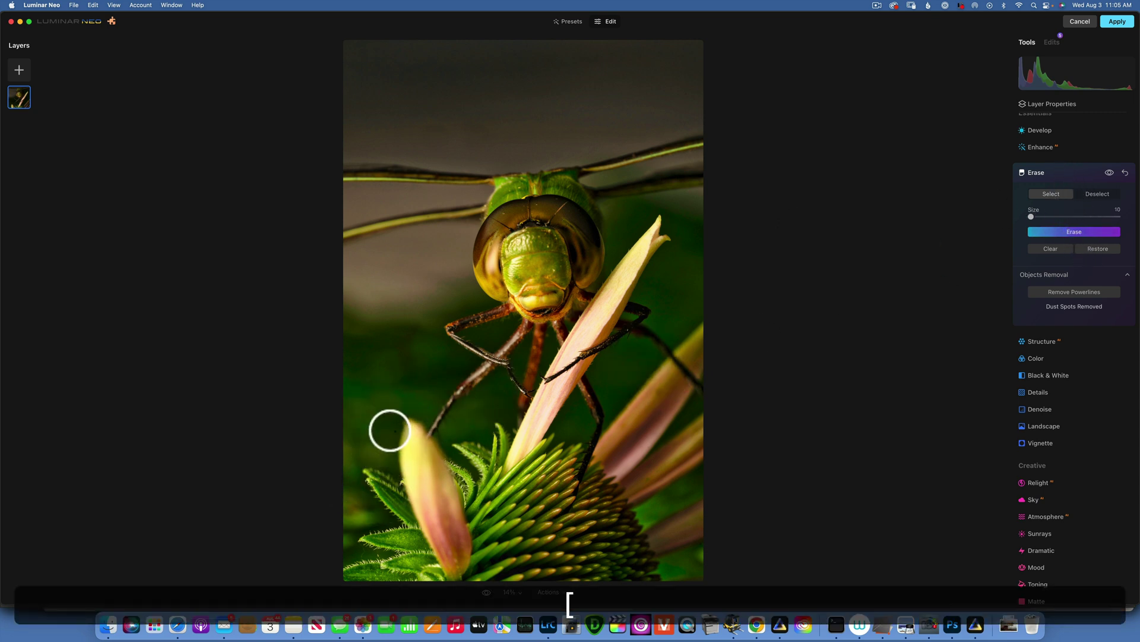
left_click(392, 430)
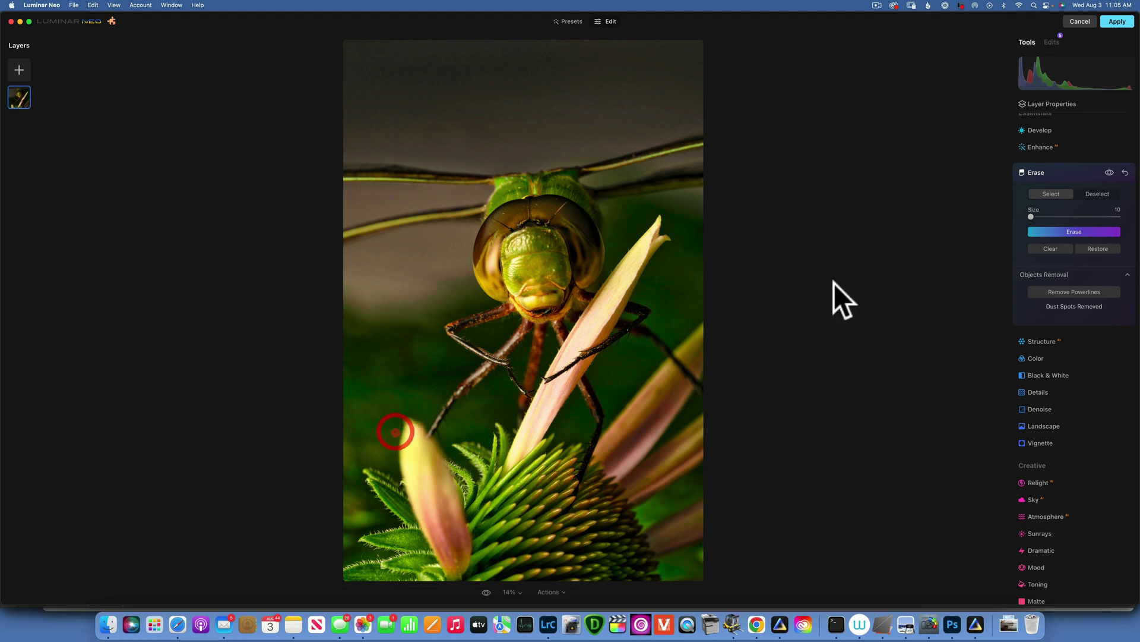
left_click(1075, 232)
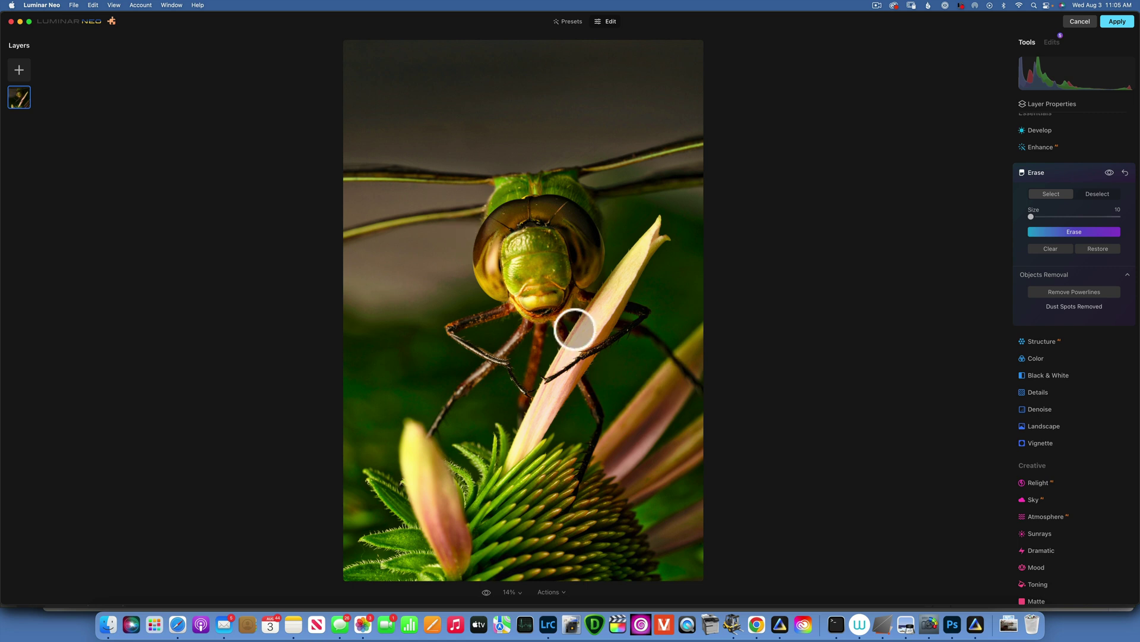
Step: Add a Develop radial gradient mask sized around the dragonfly's head
left_click(1051, 171)
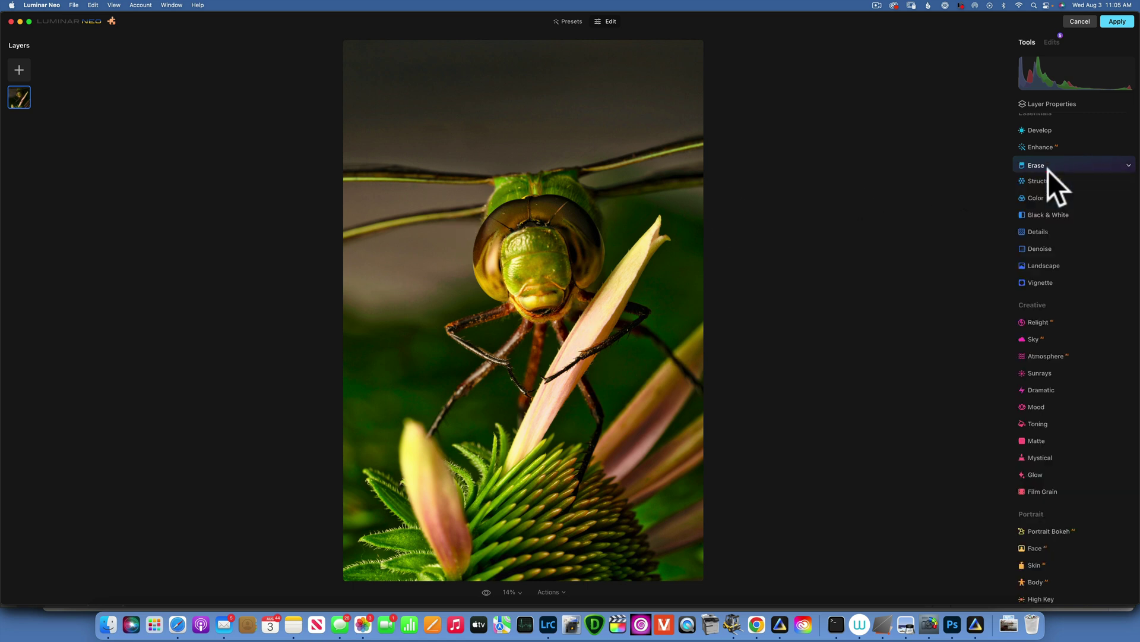
left_click(1049, 131)
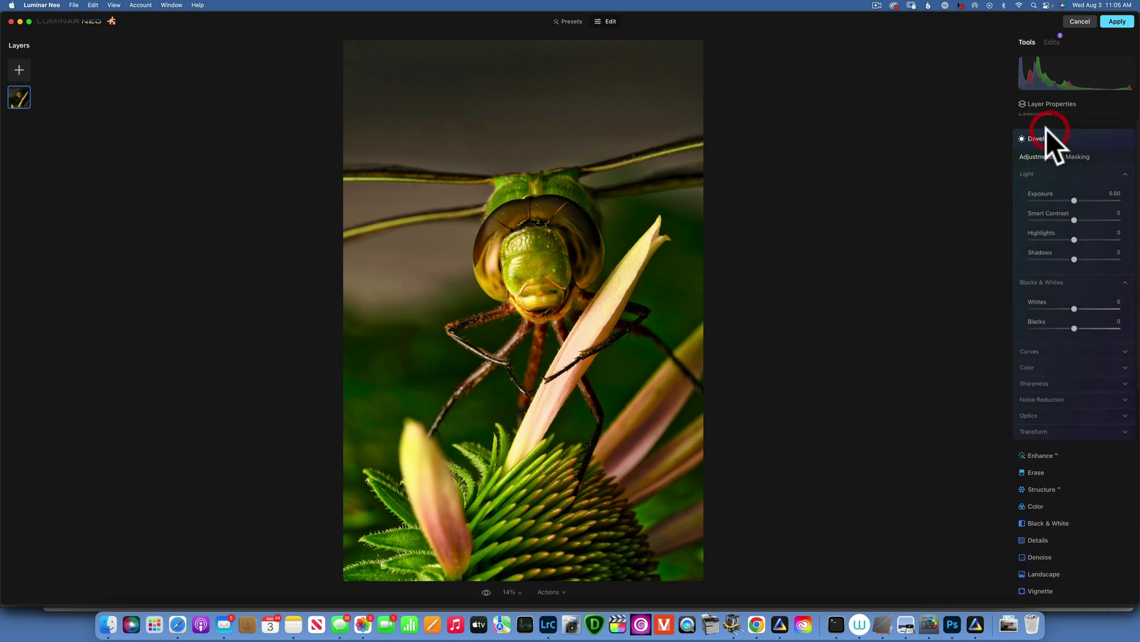
left_click(1078, 156)
left_click(1056, 202)
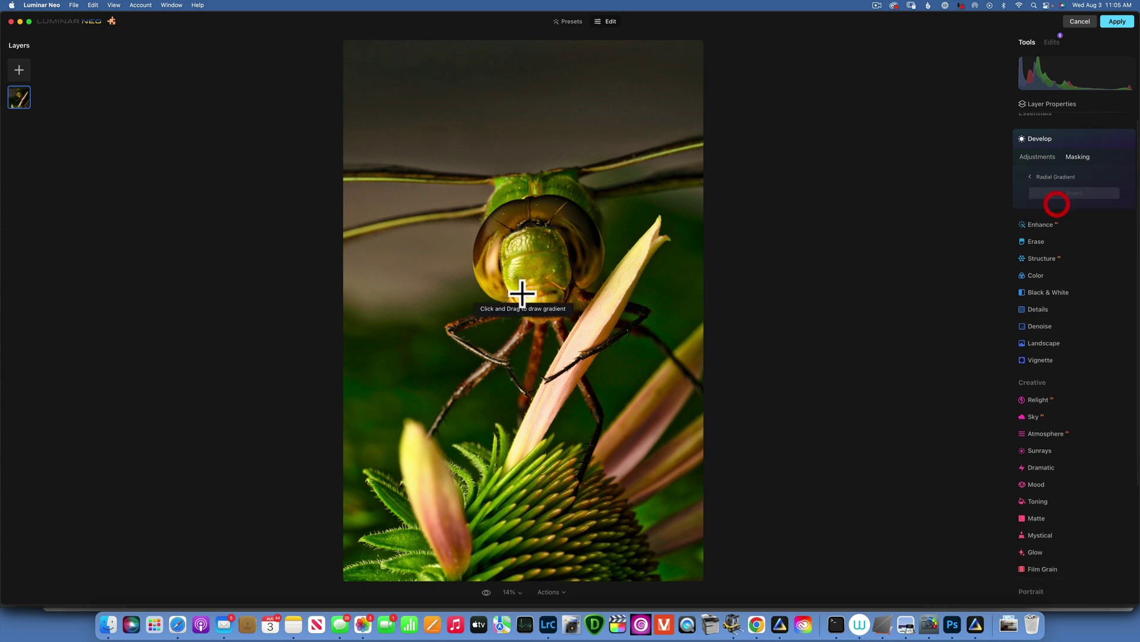
left_click(536, 251)
left_click_drag(597, 293, 591, 290)
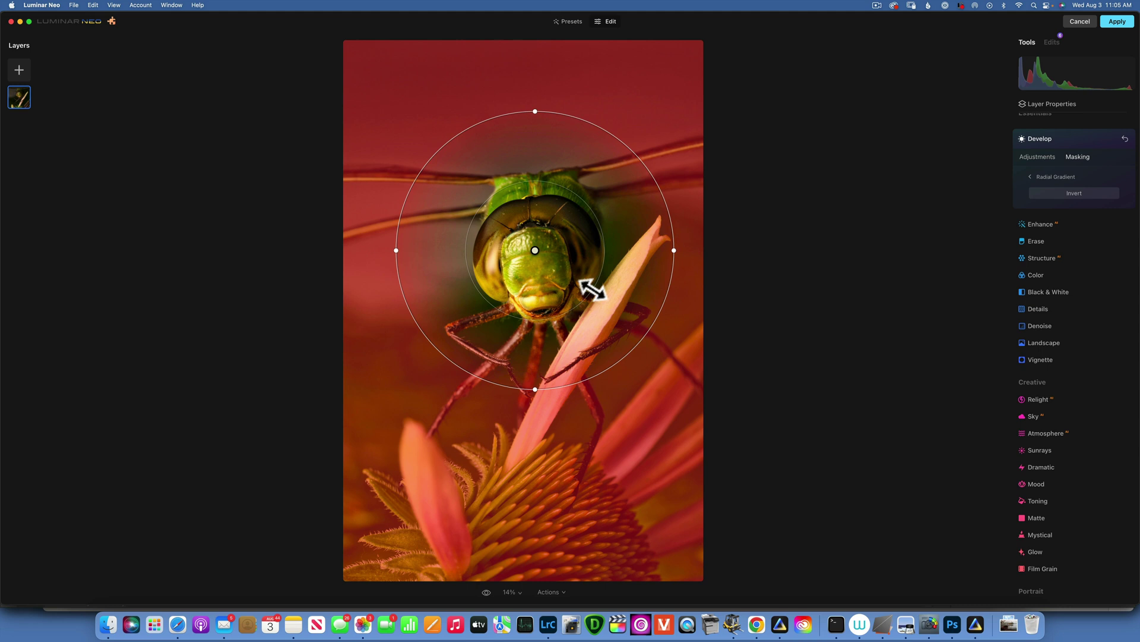
left_click(790, 230)
Step: Set Exposure -0.54 and Highlights -42 outside the head, toggling visibility to compare
left_click(1039, 155)
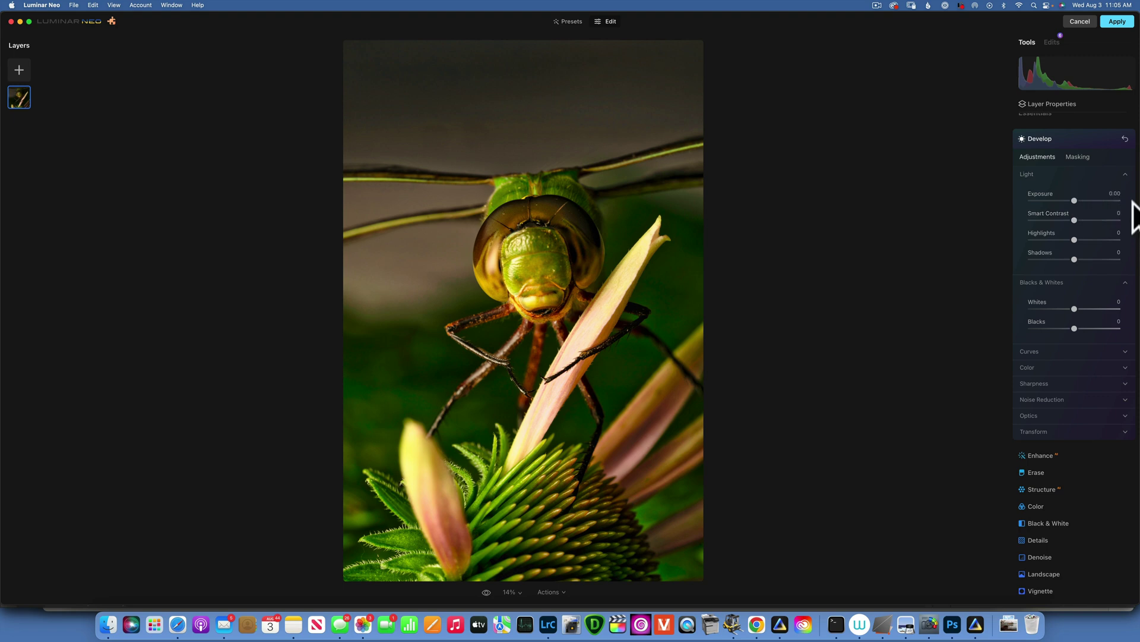
mouse_move(1075, 198)
left_mouse_down()
mouse_move(1113, 198)
mouse_move(1070, 198)
left_mouse_up()
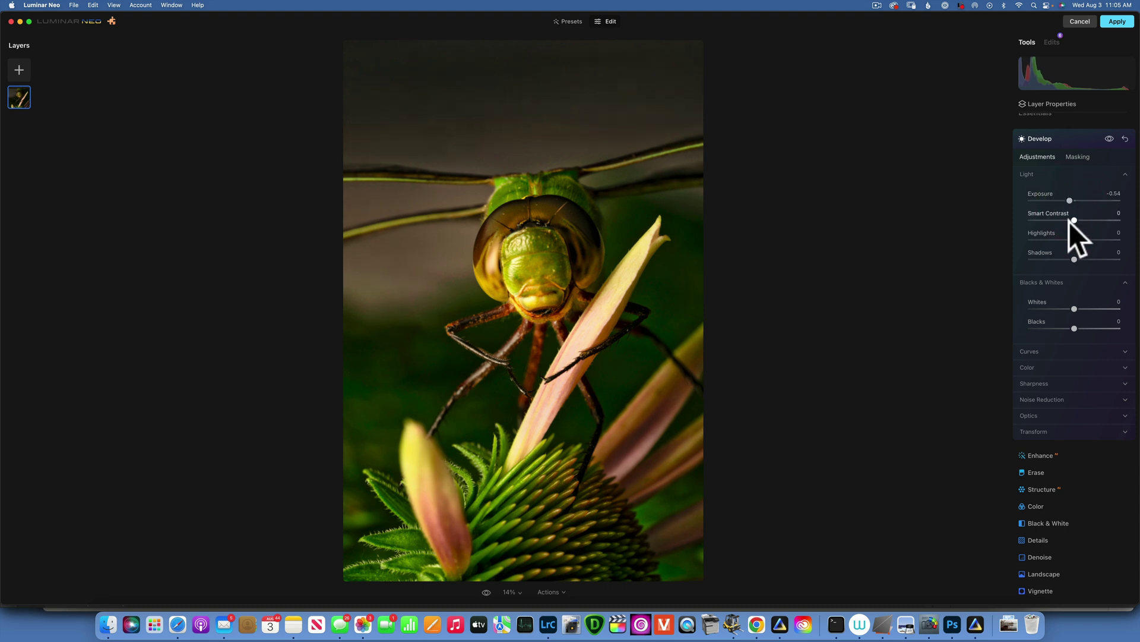
left_click_drag(1075, 239, 1058, 239)
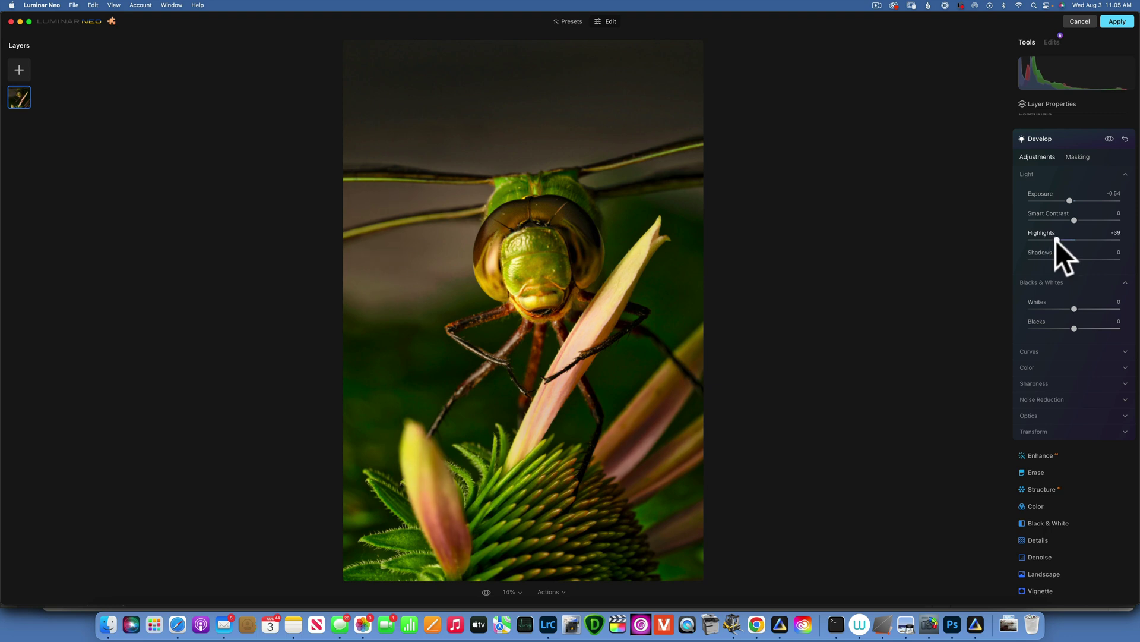
left_click(1110, 138)
left_click(1110, 138)
left_click(1110, 138)
left_click(1109, 138)
Step: Add a new Develop radial gradient on the dragonfly's head and invert it
left_click(1042, 139)
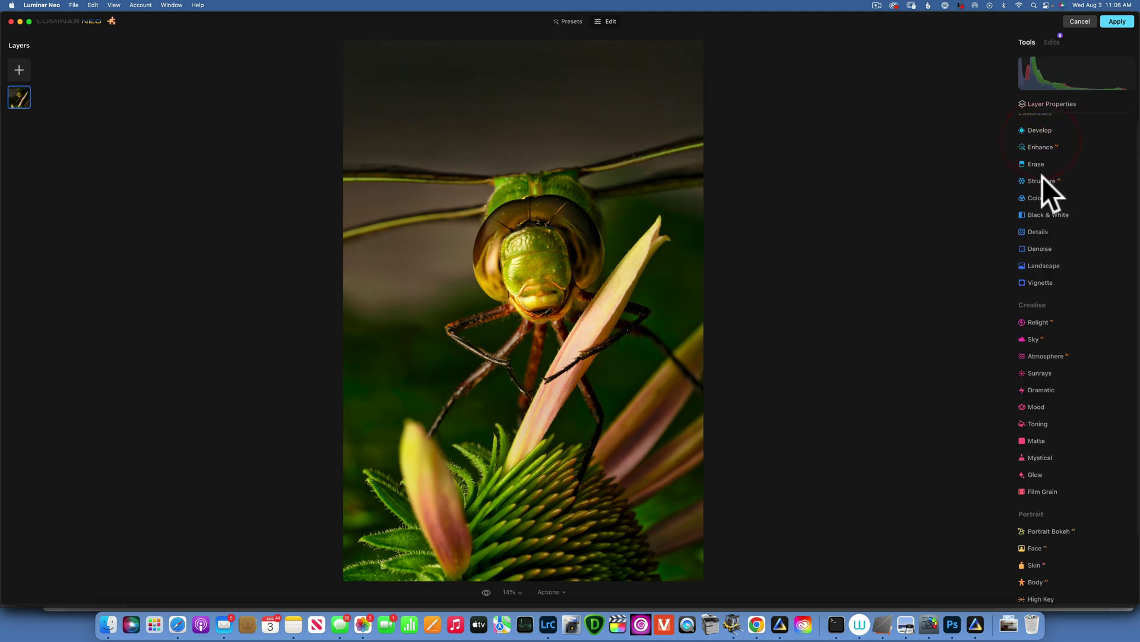
left_click(1039, 129)
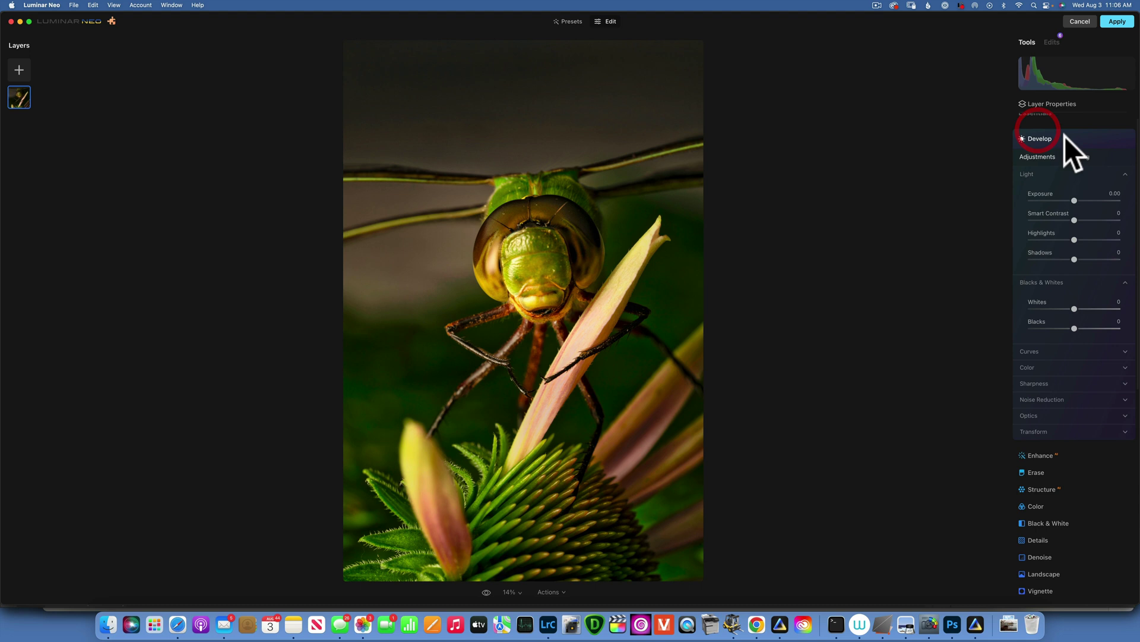
left_click(1077, 156)
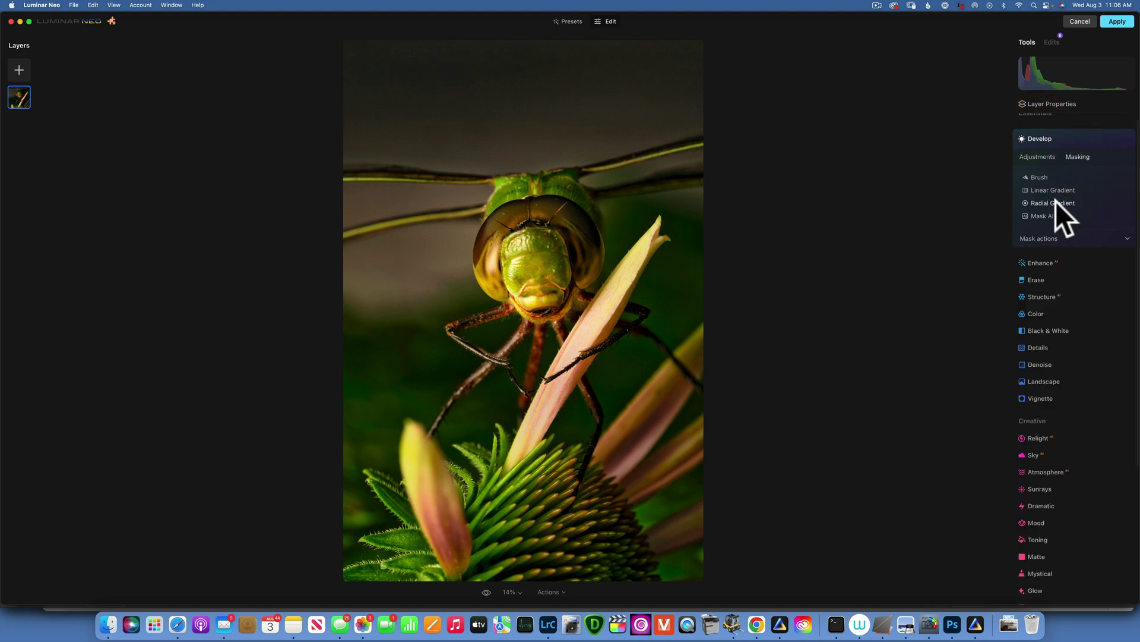
left_click(1055, 200)
left_click(531, 246)
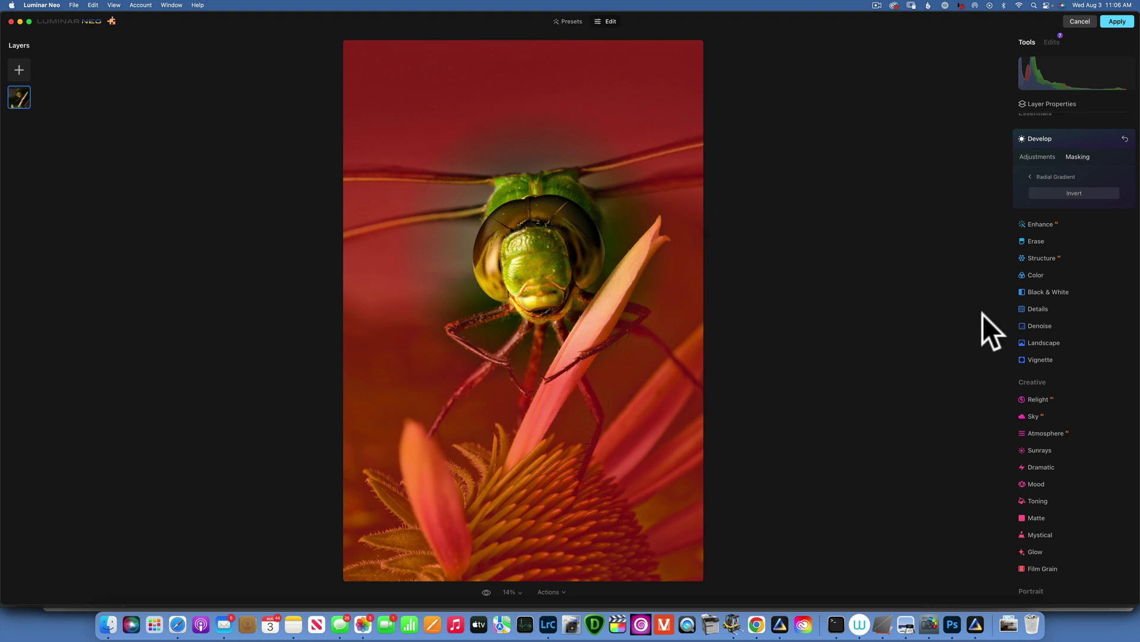
left_click(1074, 192)
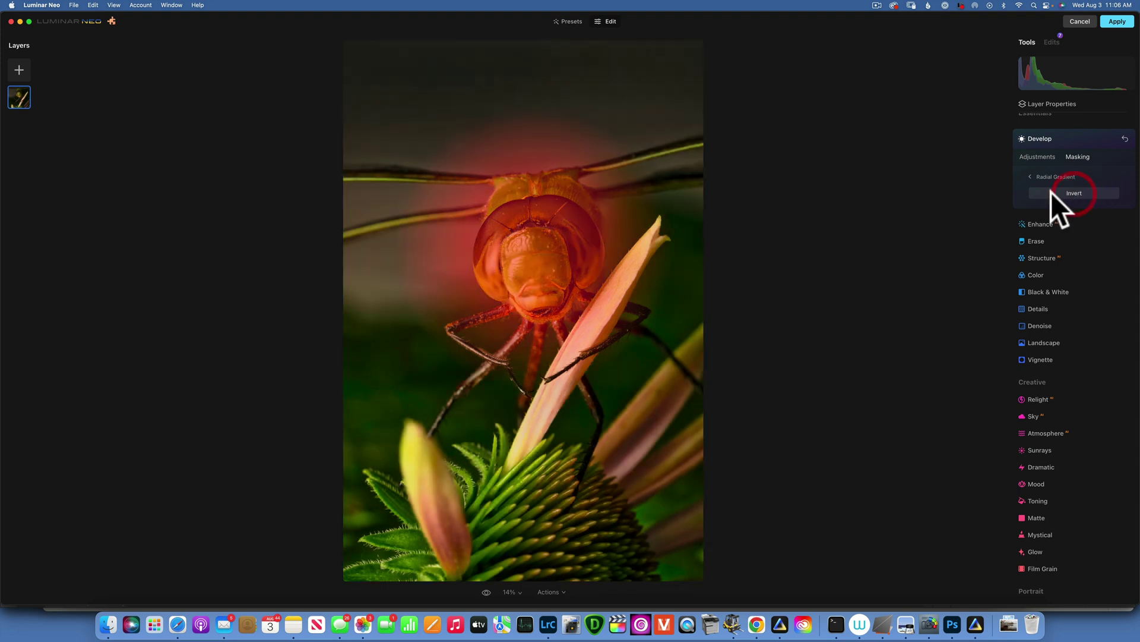
left_click(1038, 157)
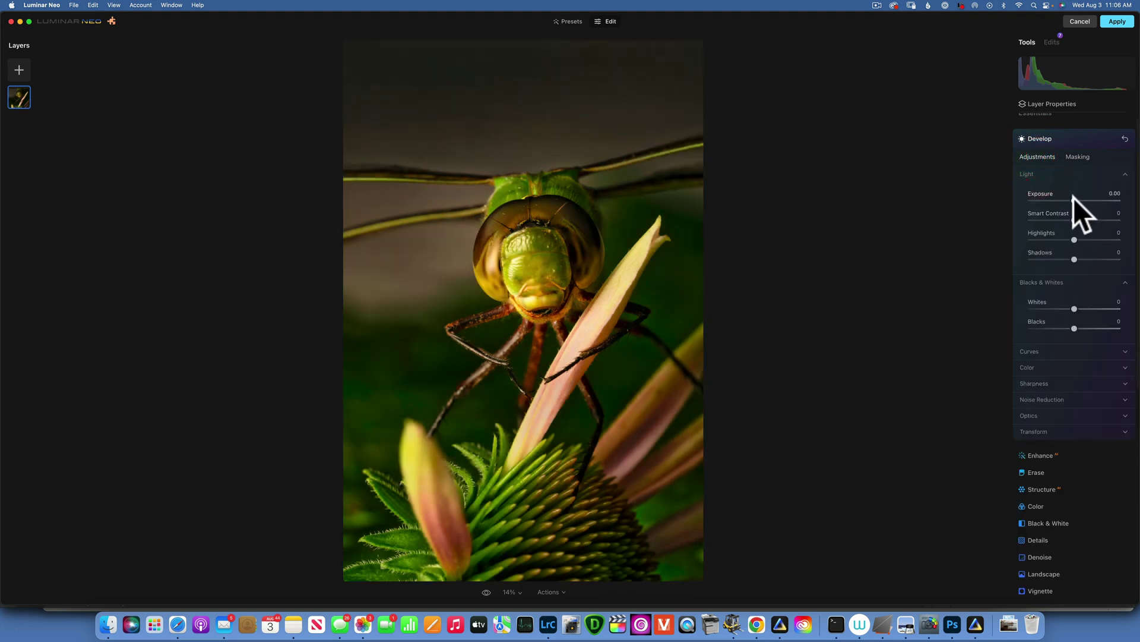
Step: Set Exposure 0.20, Shadows 36 and Saturation 7 on the head area
left_click_drag(1074, 199, 1078, 201)
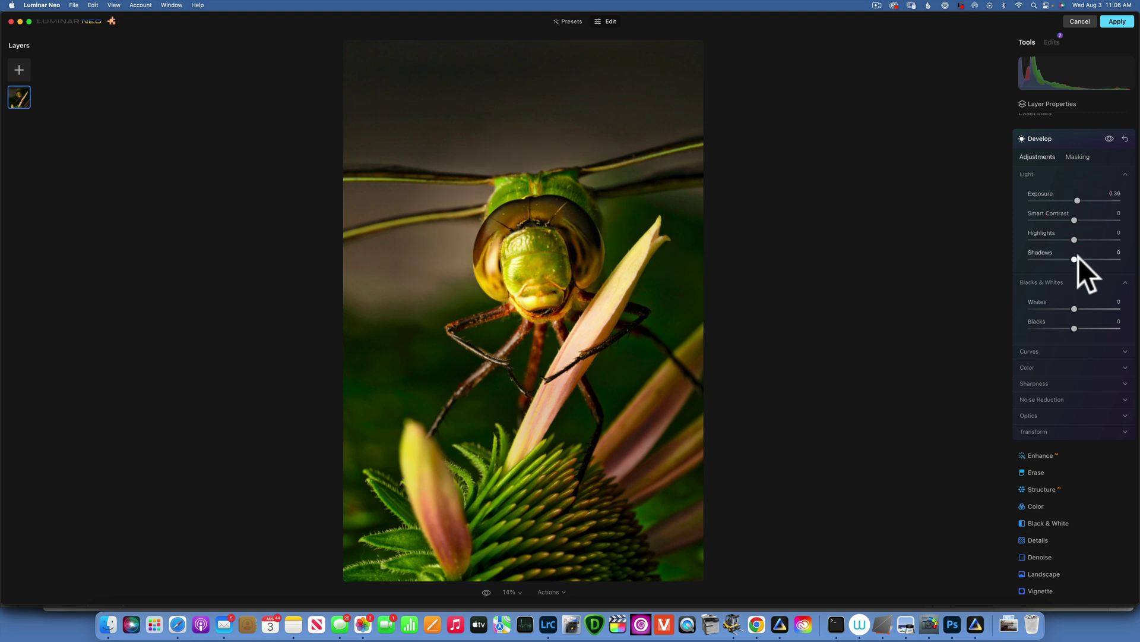
mouse_move(1078, 257)
left_mouse_down()
mouse_move(1107, 262)
mouse_move(1096, 259)
left_mouse_up()
left_click(1072, 368)
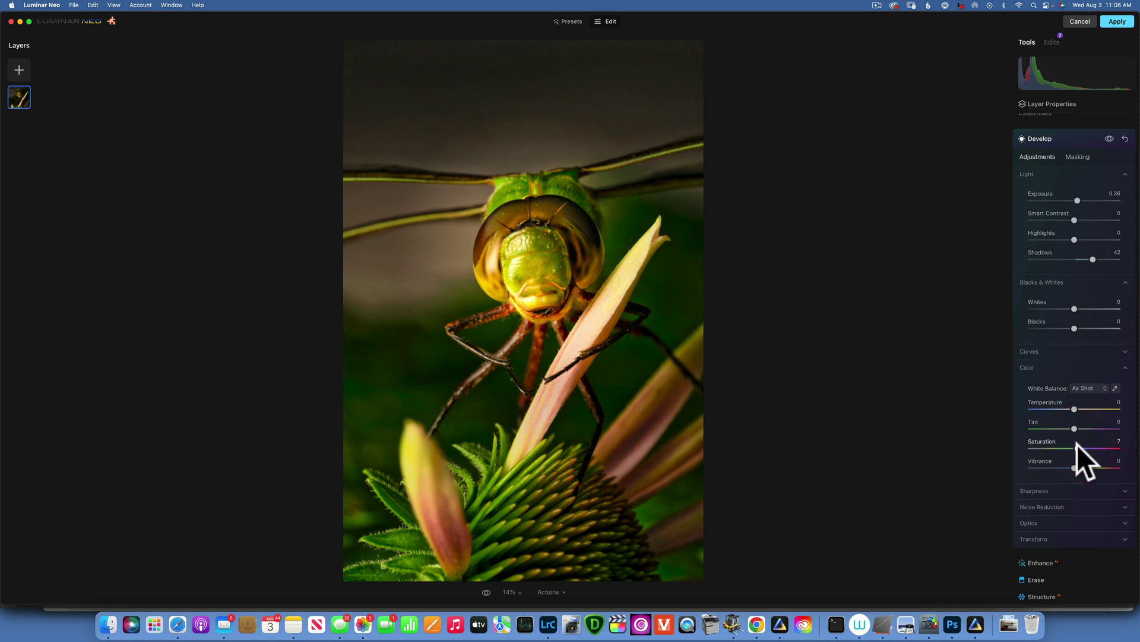
left_click(1076, 199)
left_click_drag(1092, 260, 1083, 254)
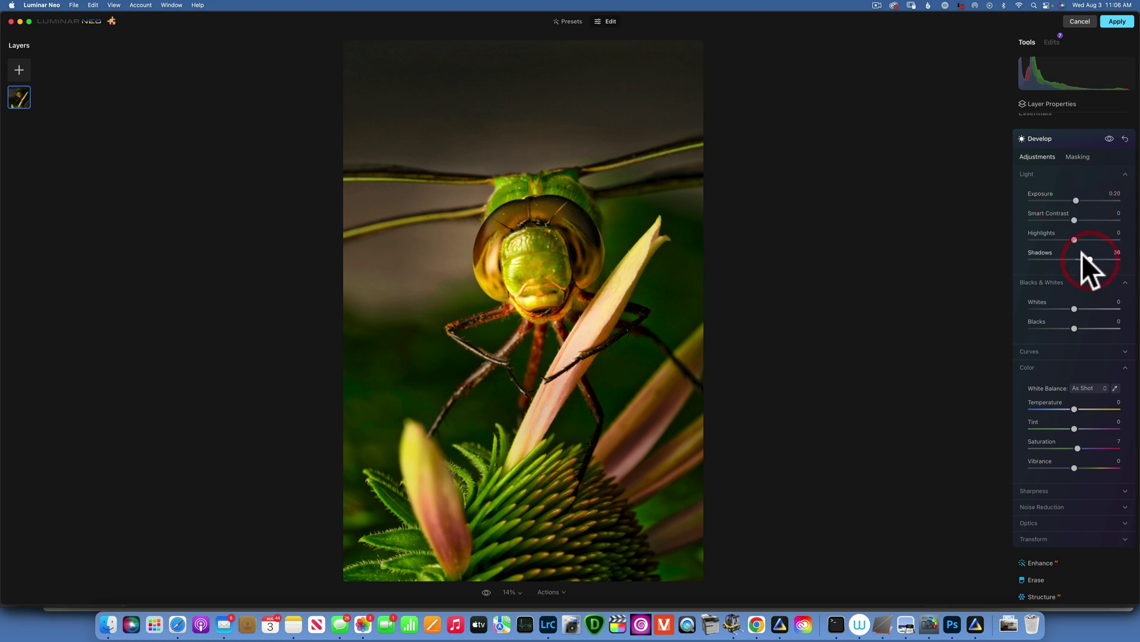
left_click(1045, 137)
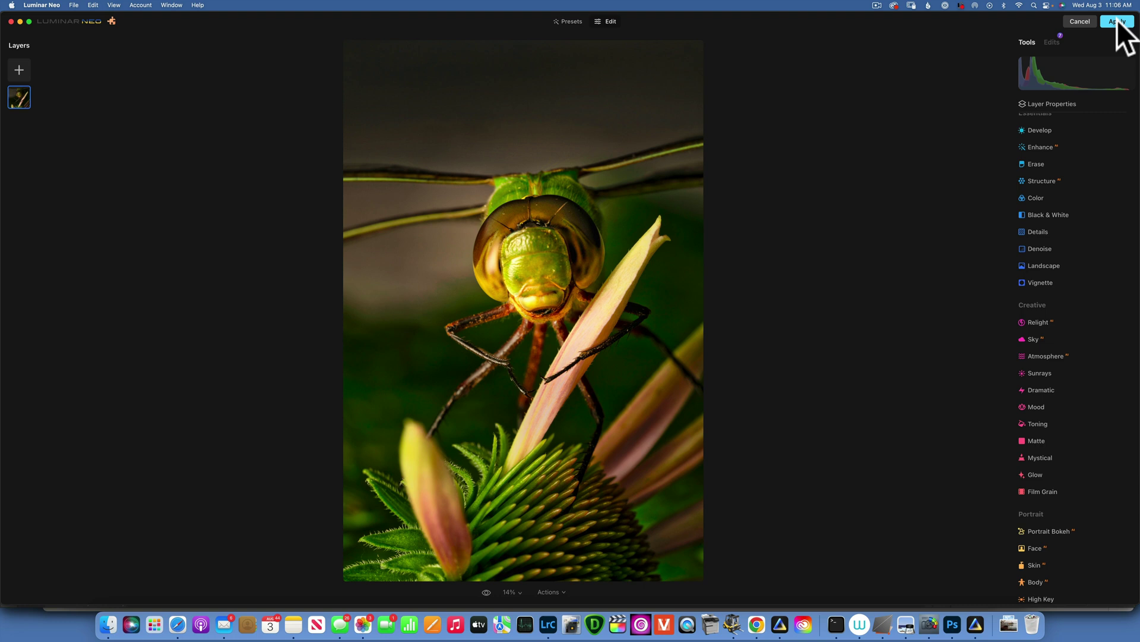
Step: Compare the before and after views, then apply all Luminar Neo edits to Layer 1
left_click(486, 592)
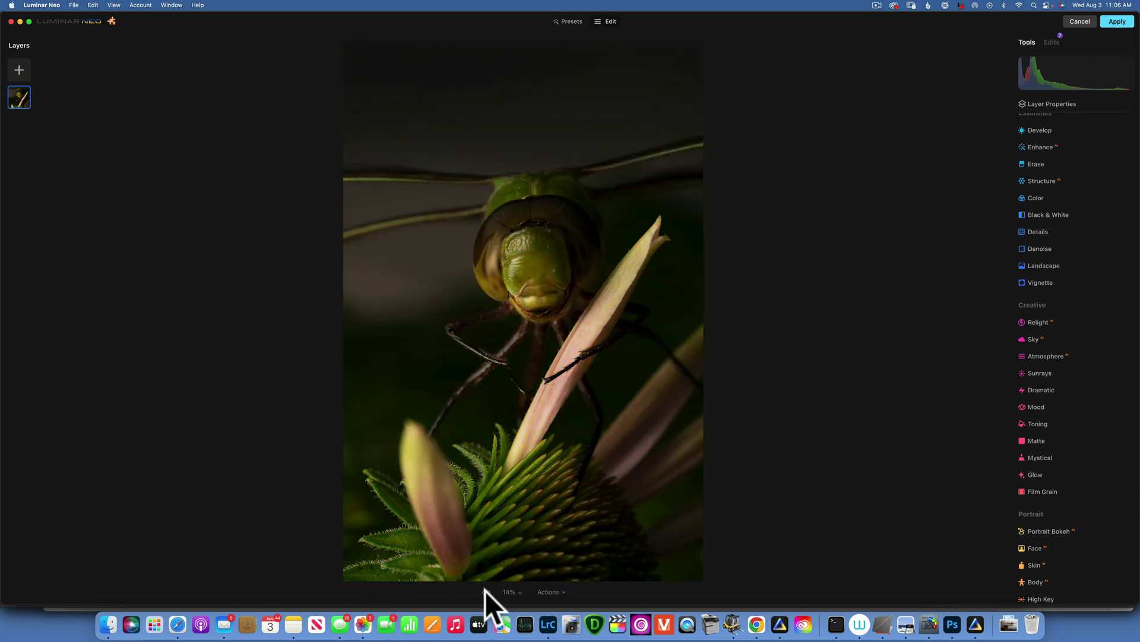
left_click(486, 591)
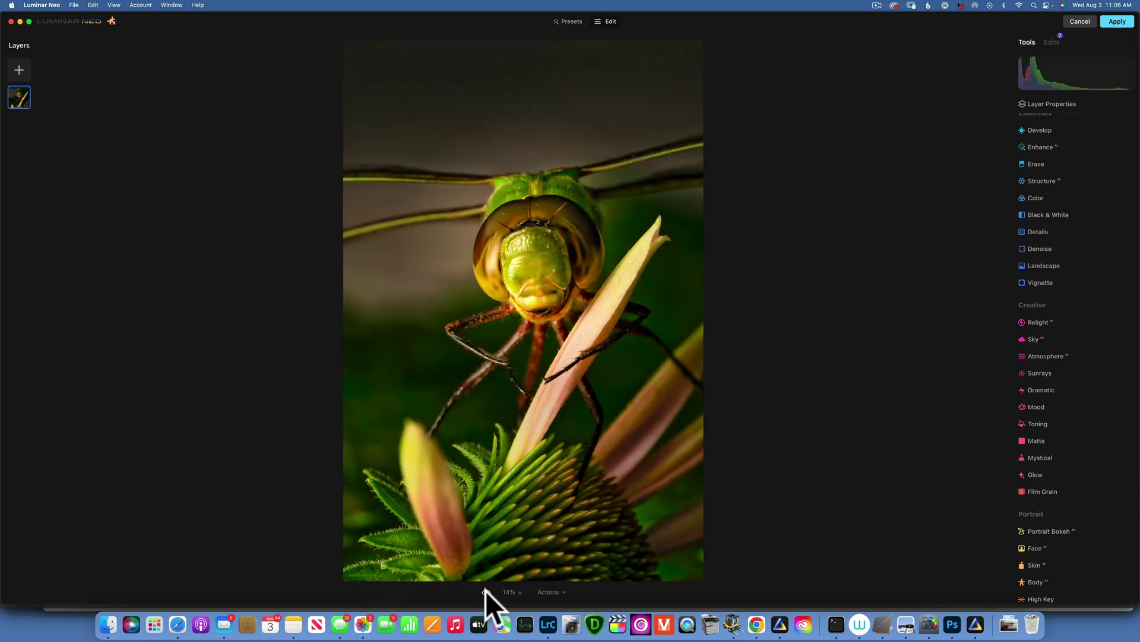
left_click(486, 590)
left_click(486, 590)
left_click(1119, 22)
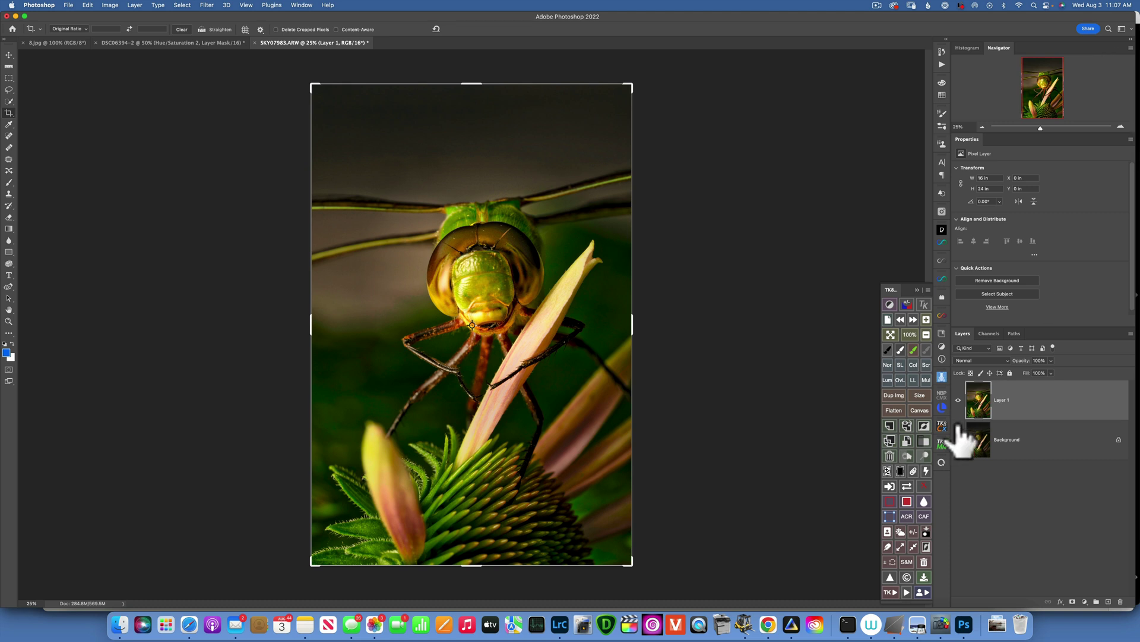
Step: Flatten Layer 1 onto the Background so the Luminar edit becomes one layer
left_click(893, 409)
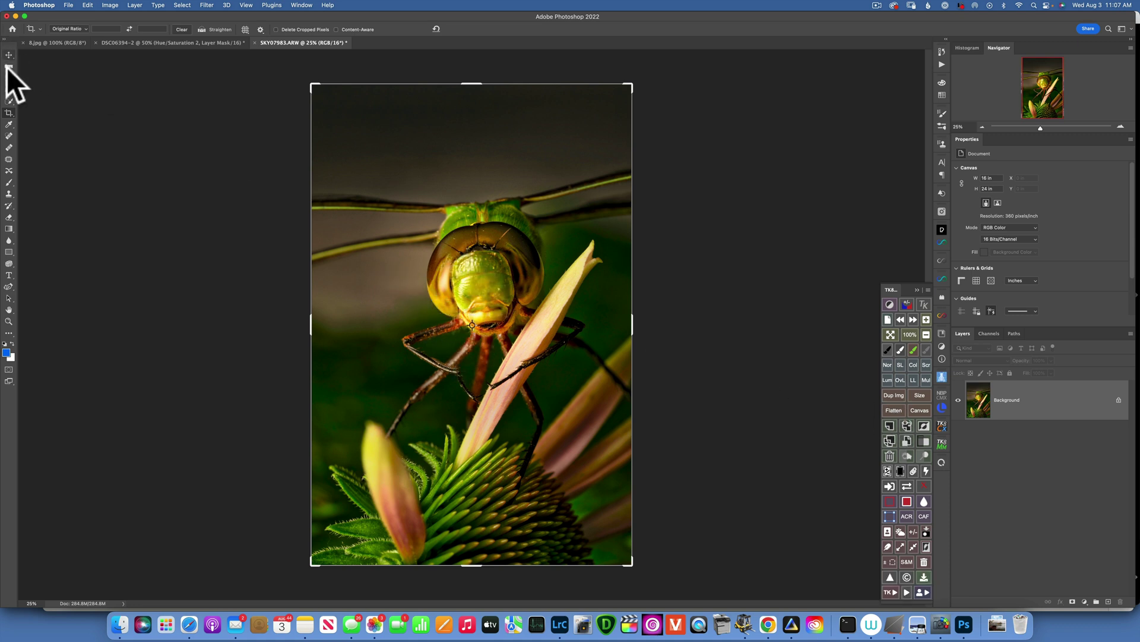
Step: Zoom in on the dragonfly's face and patch the first blemish with the Patch tool
left_click(9, 158)
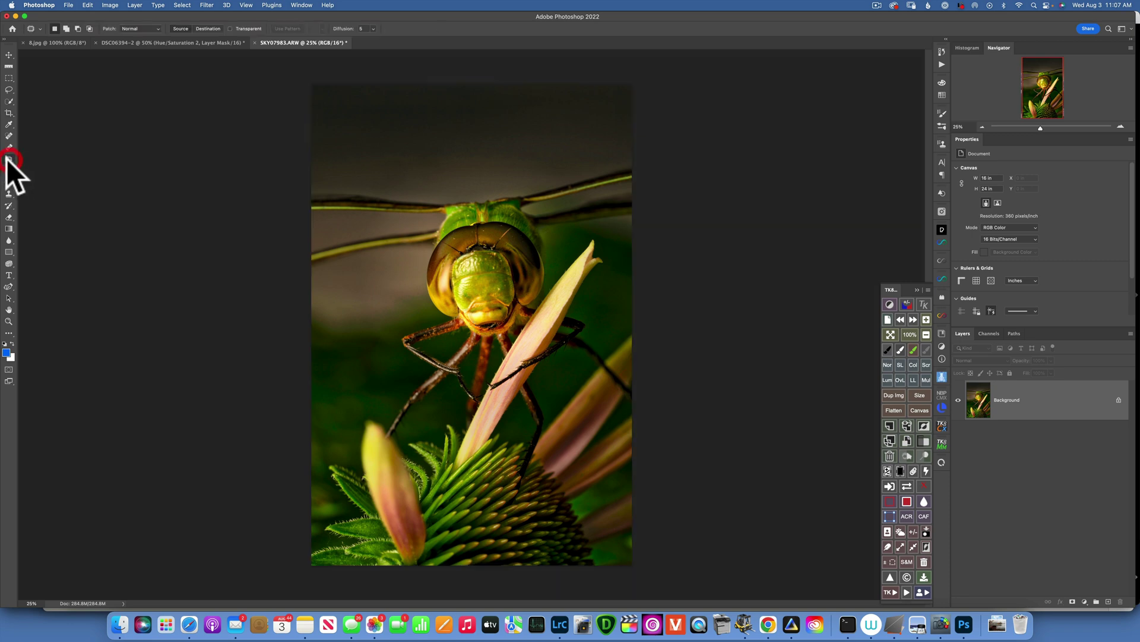
key("z")
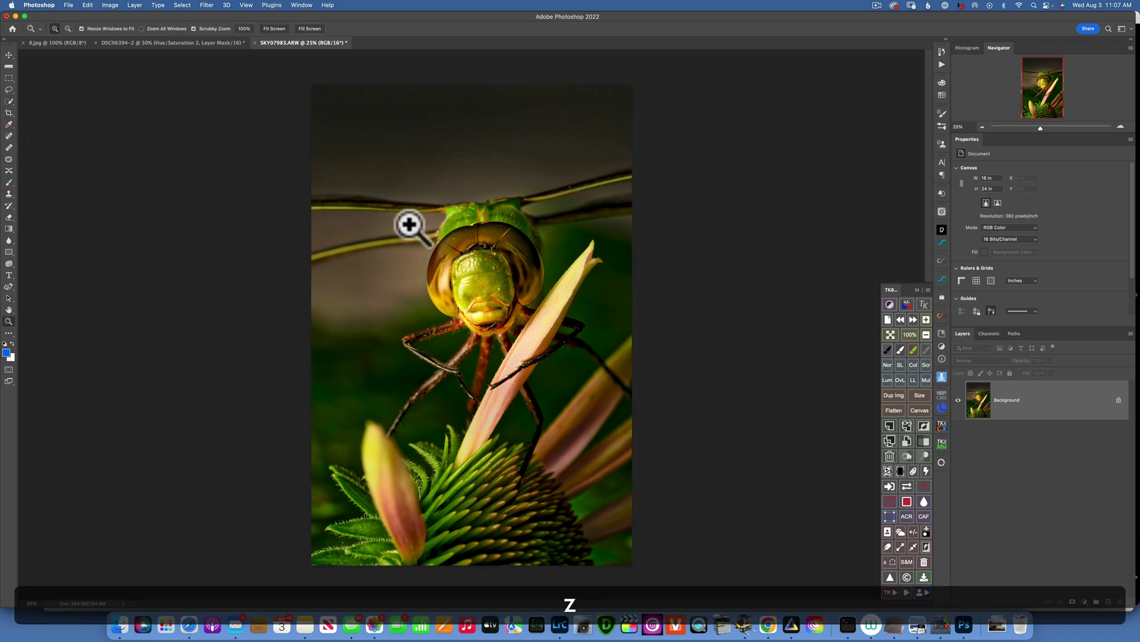
left_click_drag(481, 279, 515, 290)
mouse_move(425, 282)
left_mouse_down()
mouse_move(458, 269)
mouse_move(458, 285)
mouse_move(427, 333)
mouse_move(421, 282)
mouse_move(434, 296)
mouse_move(476, 289)
left_mouse_up()
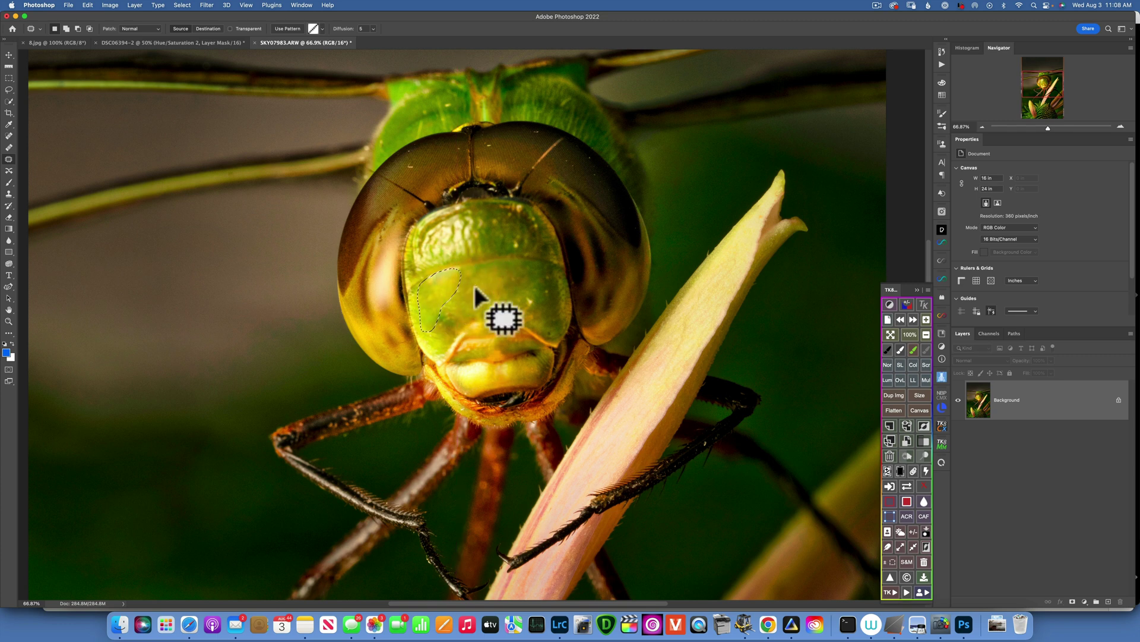
key("super+d")
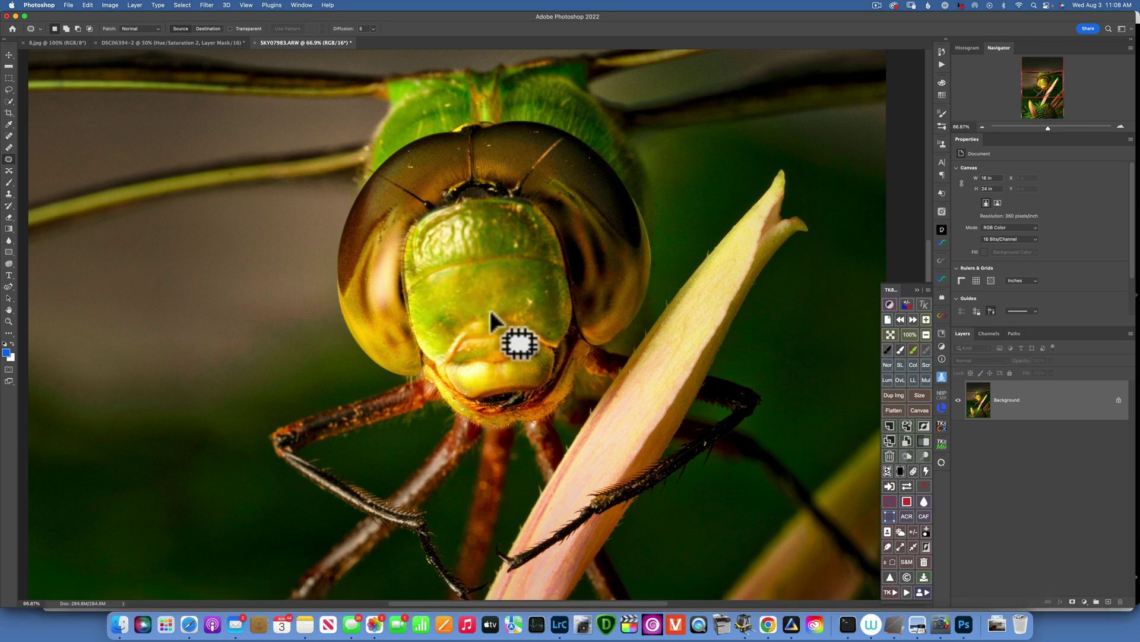
Step: Patch two more blemishes on the upper face with clean nearby texture
mouse_move(473, 212)
left_mouse_down()
mouse_move(470, 243)
mouse_move(416, 268)
mouse_move(413, 221)
mouse_move(468, 204)
left_mouse_up()
mouse_move(445, 244)
left_mouse_down()
mouse_move(506, 255)
mouse_move(497, 239)
mouse_move(509, 262)
left_mouse_up()
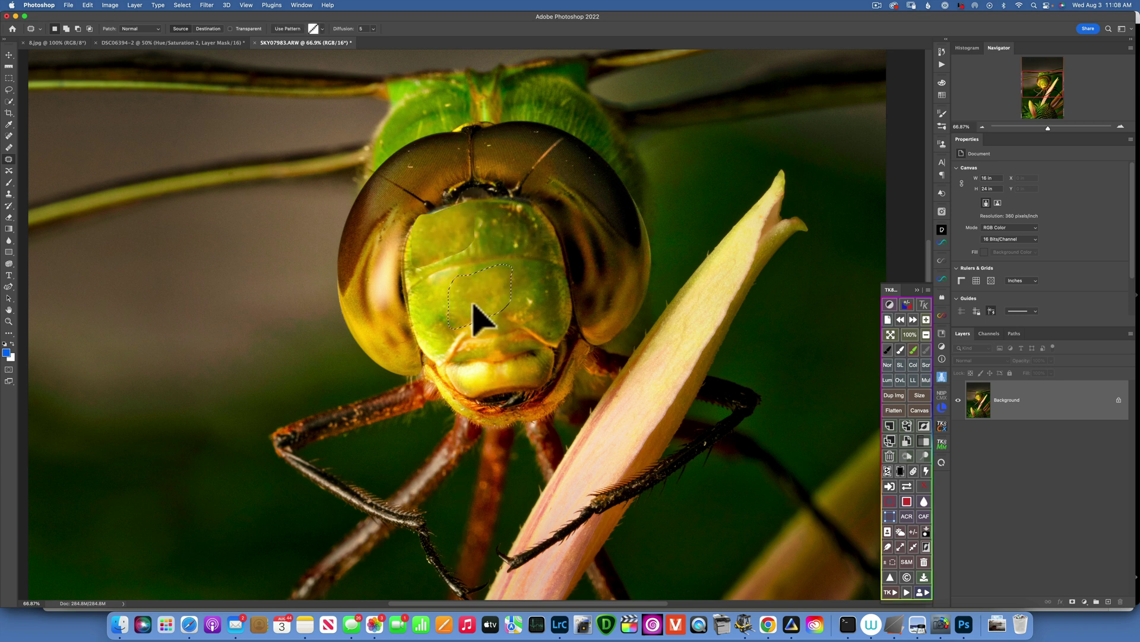
key("super+d")
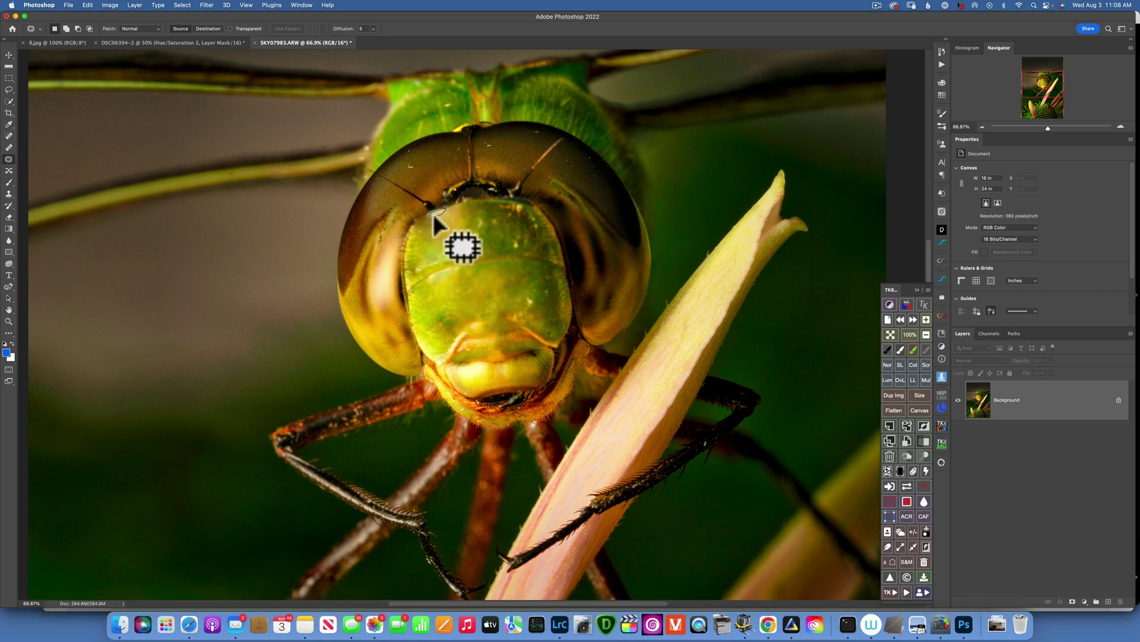
mouse_move(425, 214)
left_mouse_down()
mouse_move(469, 223)
mouse_move(472, 212)
left_mouse_up()
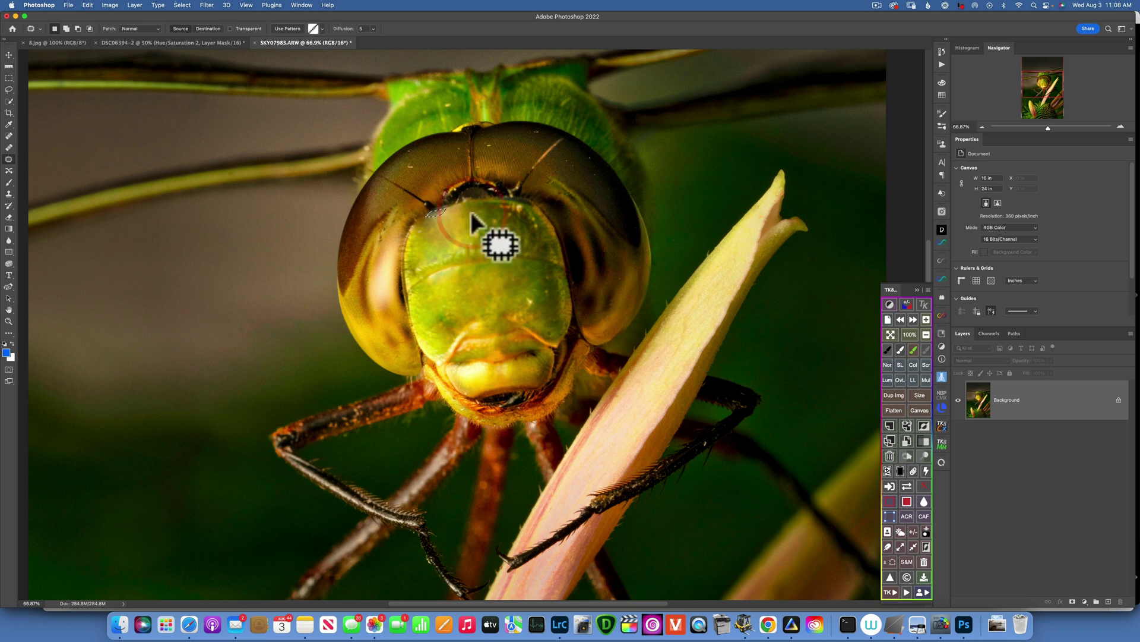
key("super+d")
key("super+z")
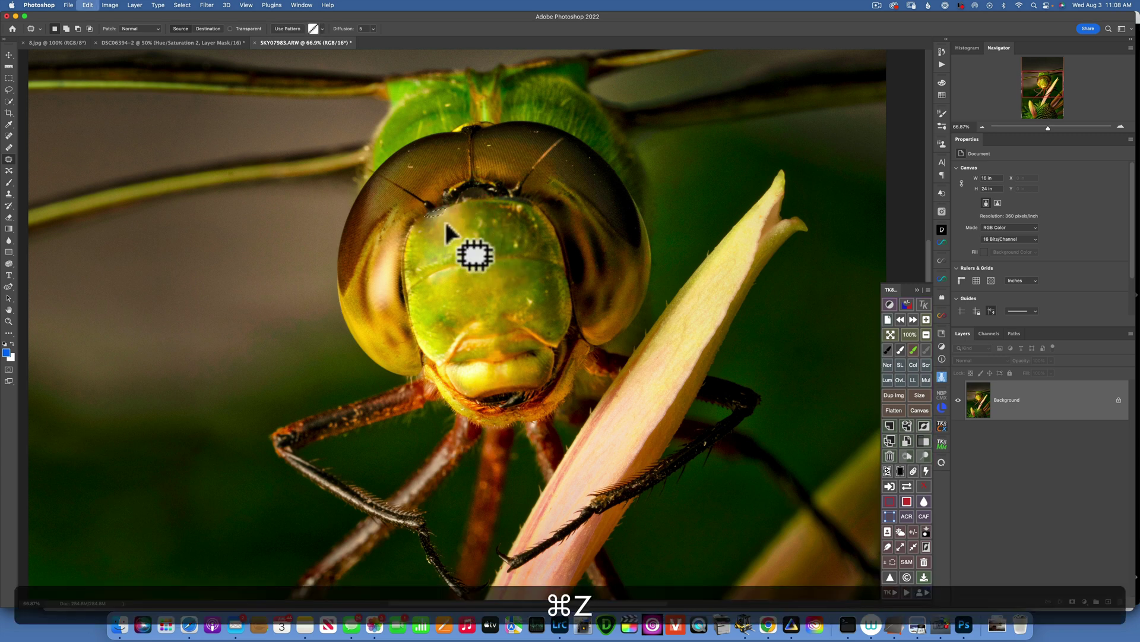
key("super+d")
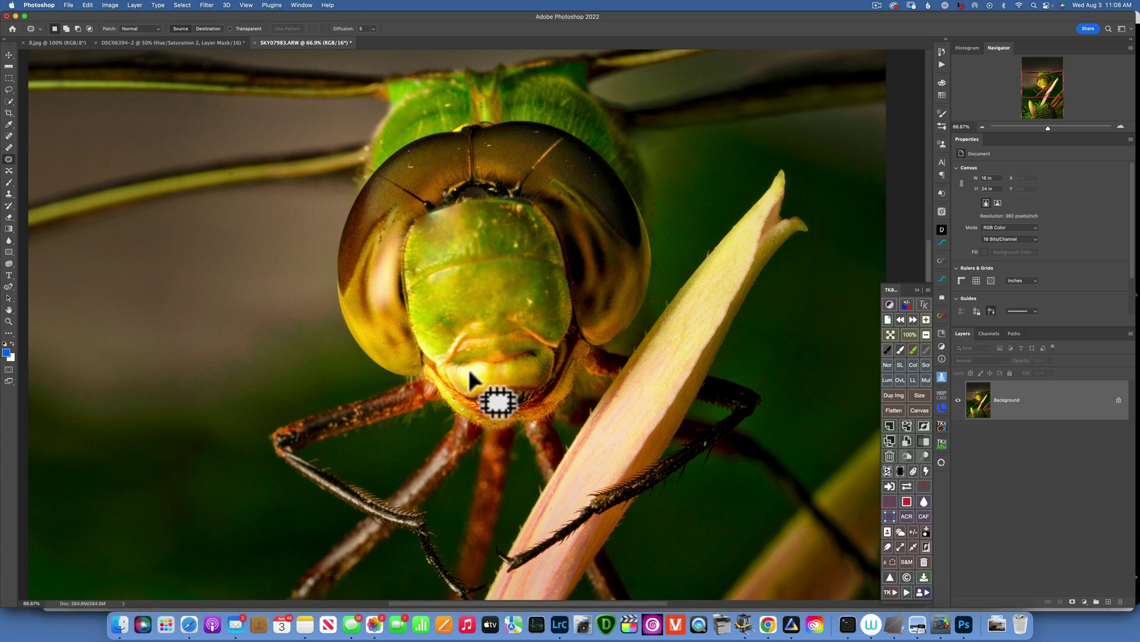
Step: Patch the blemishes on the dragonfly's mouth and along its edge
mouse_move(450, 367)
left_mouse_down()
mouse_move(477, 360)
mouse_move(491, 373)
mouse_move(461, 376)
mouse_move(509, 400)
mouse_move(521, 369)
left_mouse_up()
key("super+d")
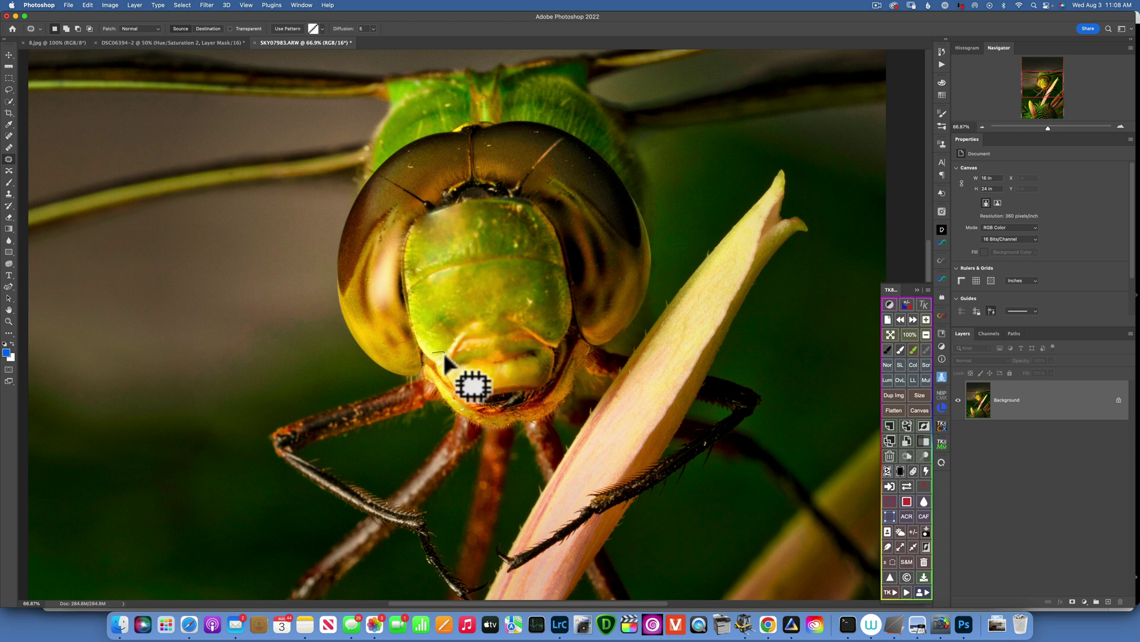
left_click_drag(437, 351, 440, 363)
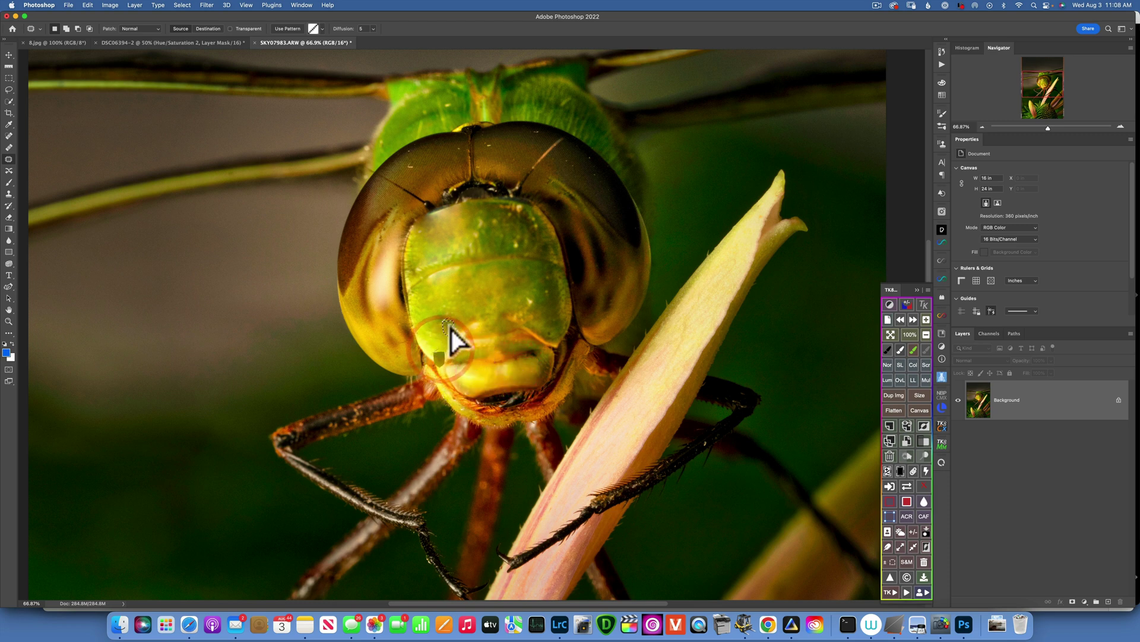
mouse_move(450, 323)
left_mouse_down()
mouse_move(499, 404)
mouse_move(452, 381)
mouse_move(469, 383)
left_mouse_up()
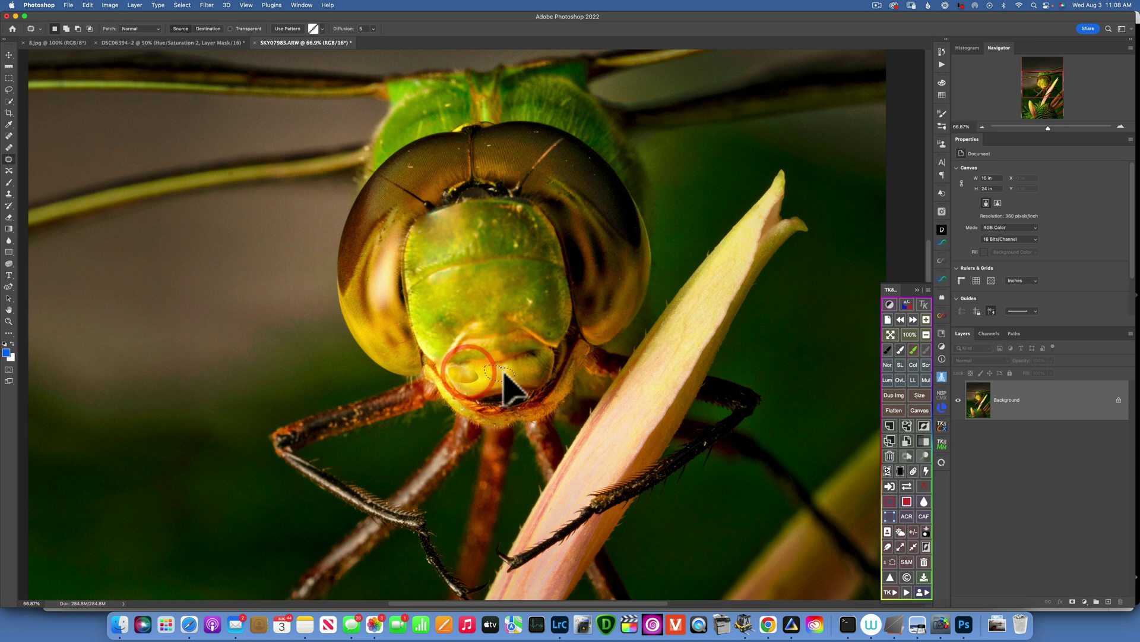
key("super+d")
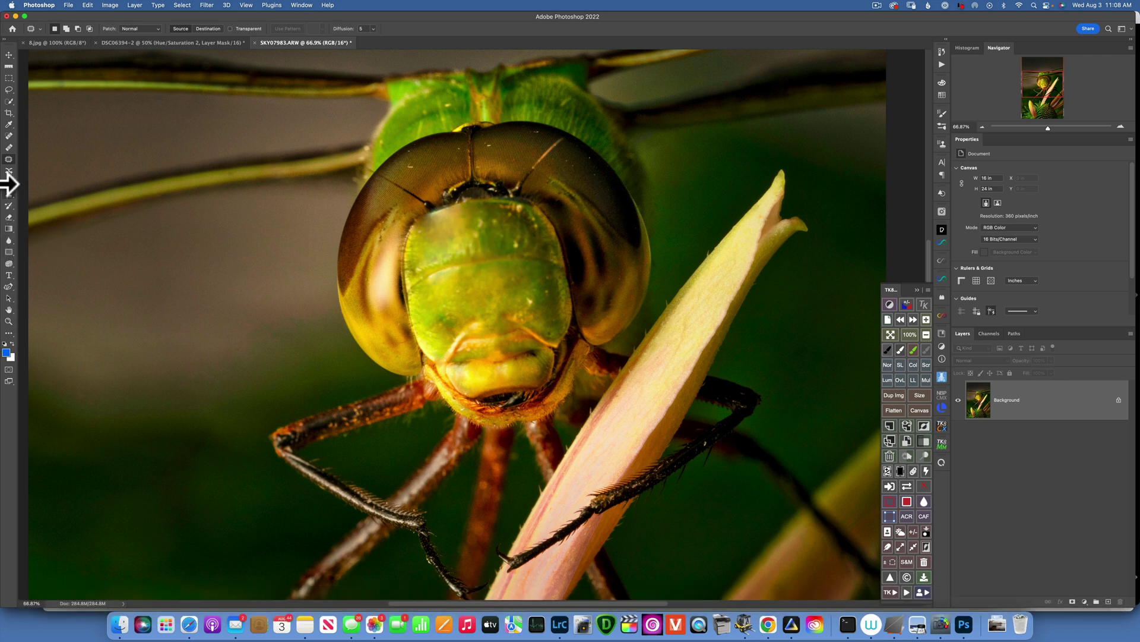
Step: Set up the Clone Stamp brush and sample clean face texture near the eye
left_click(8, 194)
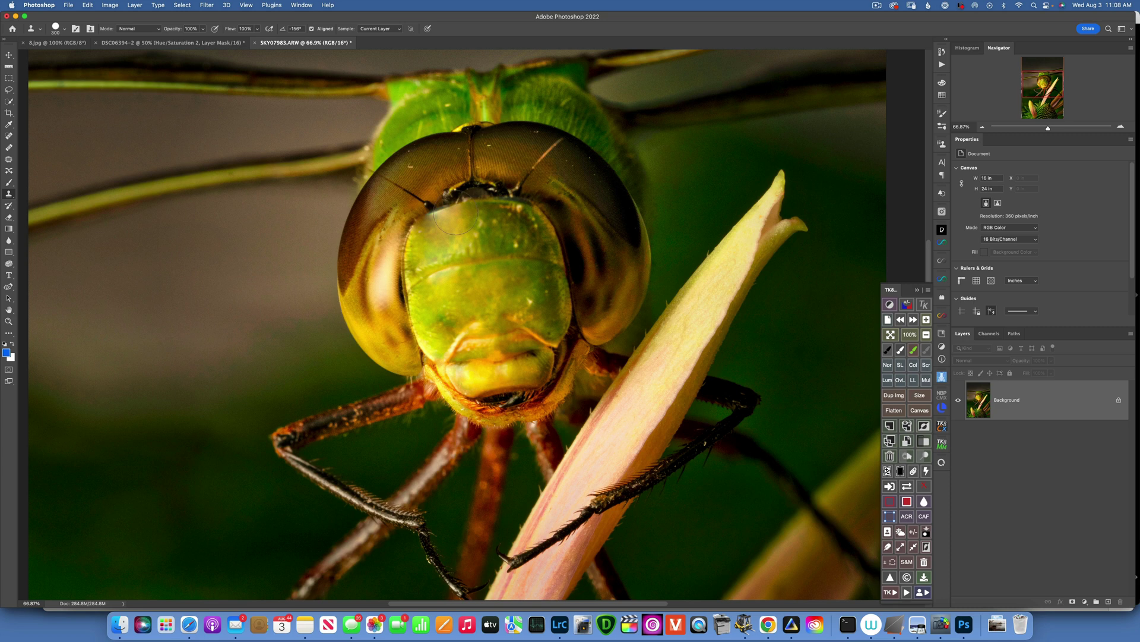
left_click(61, 27)
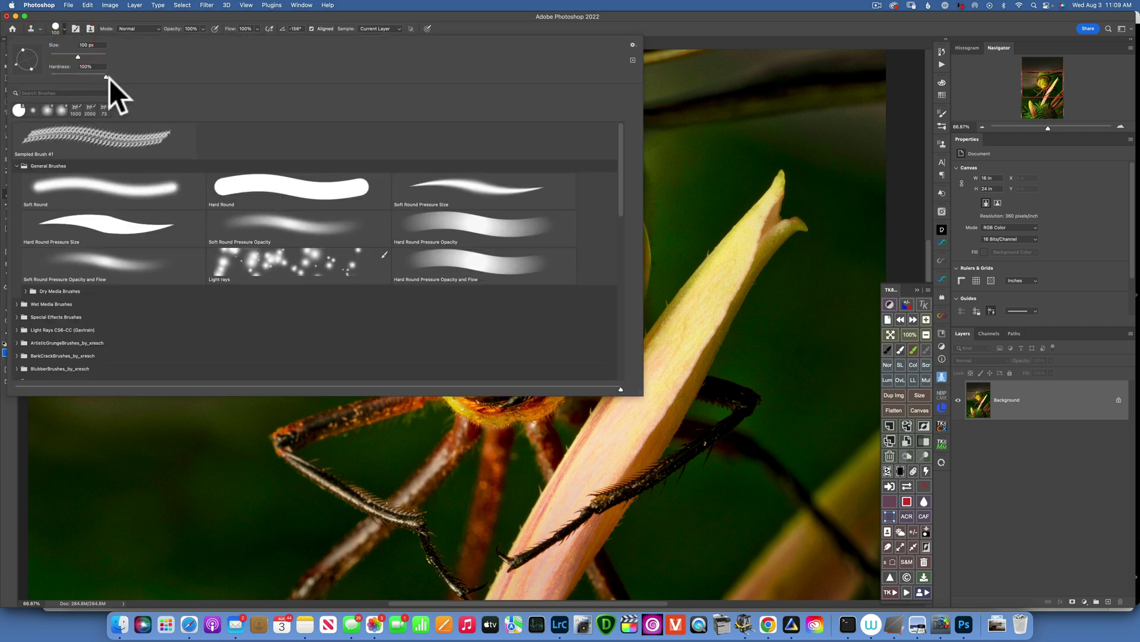
left_click(10, 435)
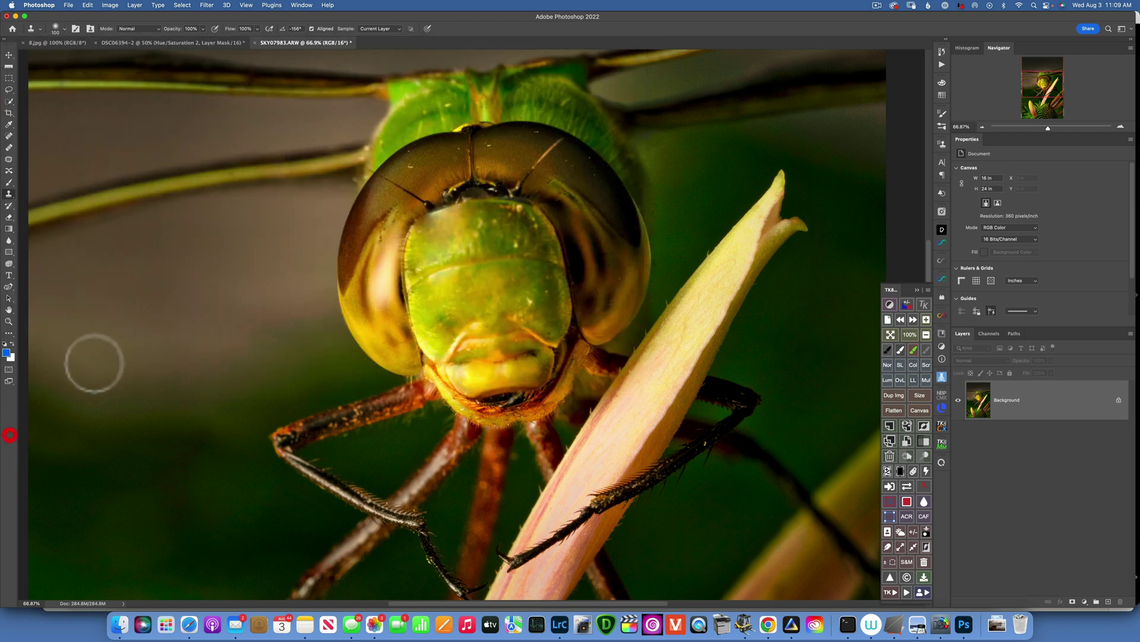
key("alt")
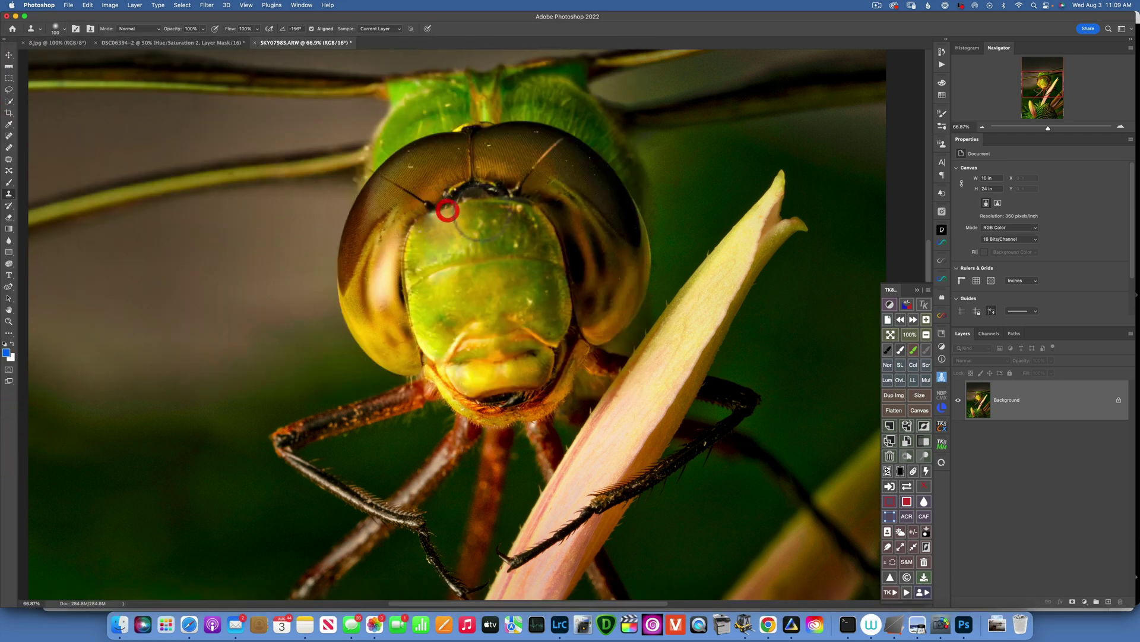
key("alt")
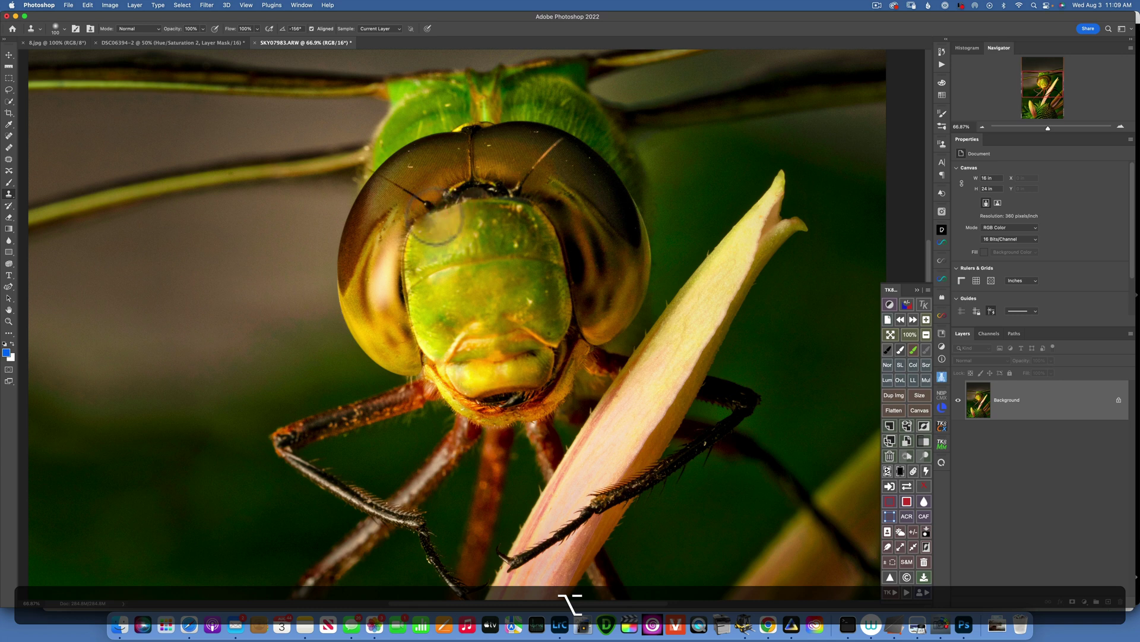
left_click(436, 223, "alt")
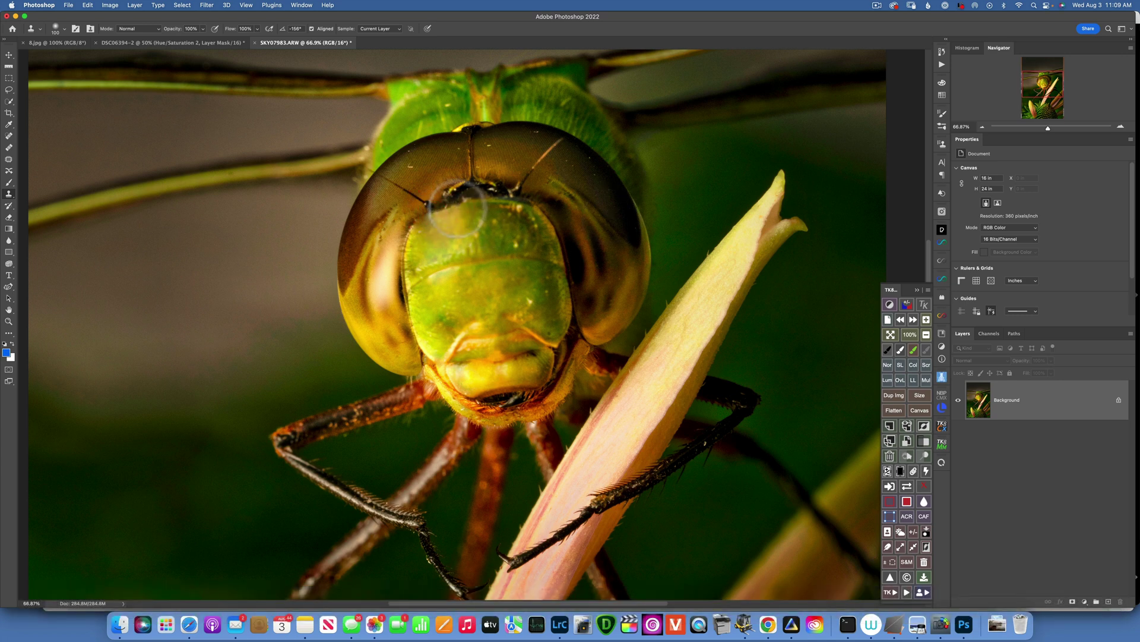
Step: Clone clean texture over the spots beside the left eye and mid-face
key("alt")
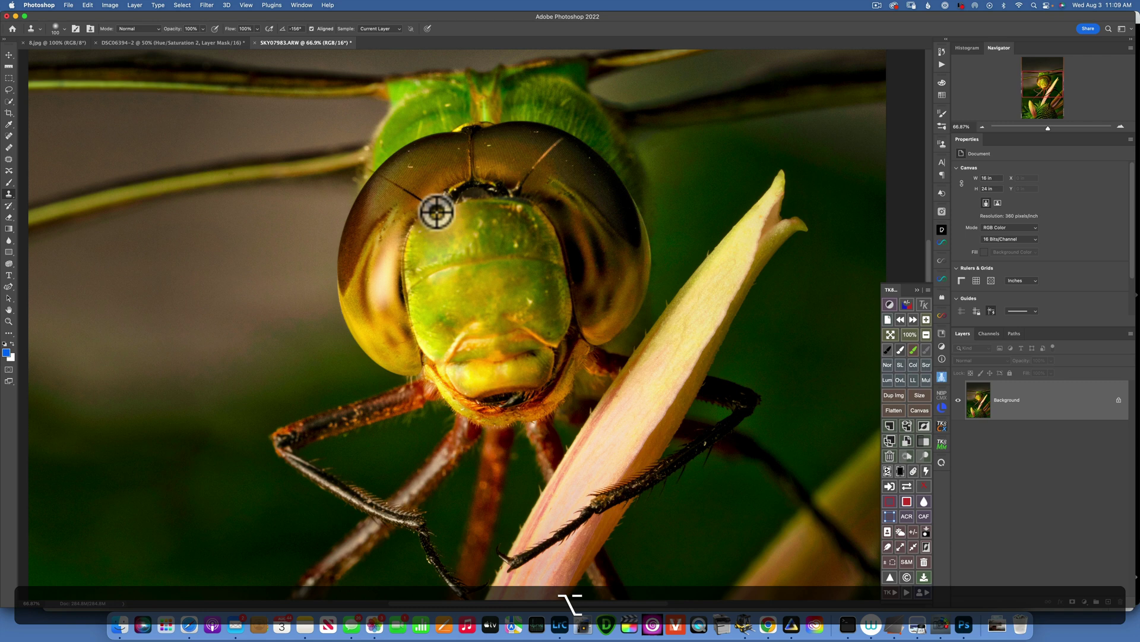
left_click(441, 209, "alt")
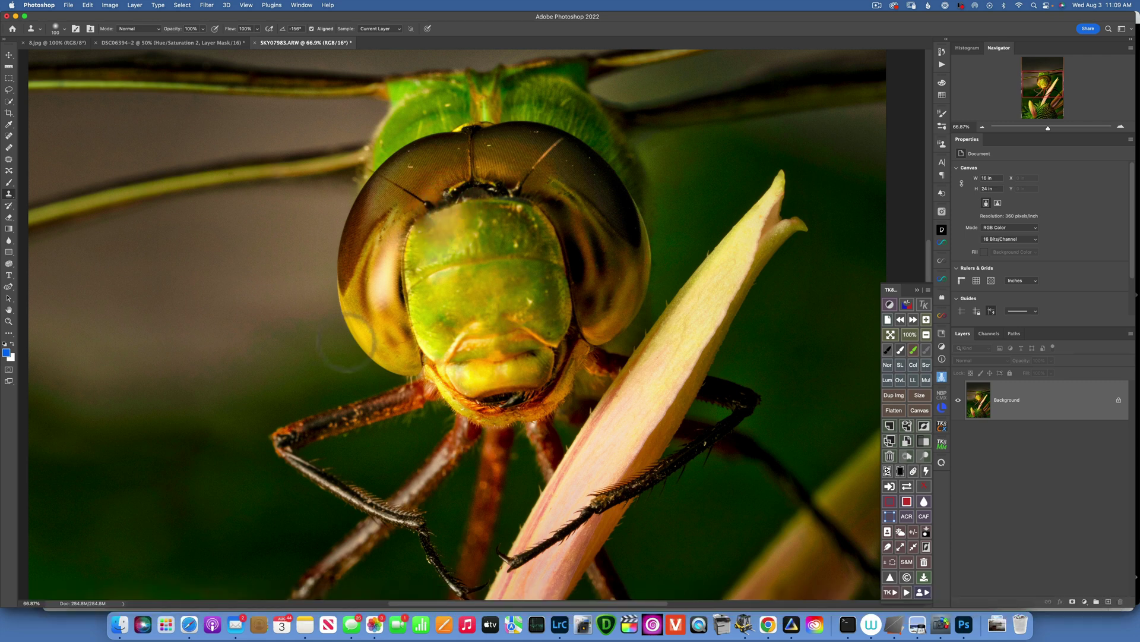
key("alt")
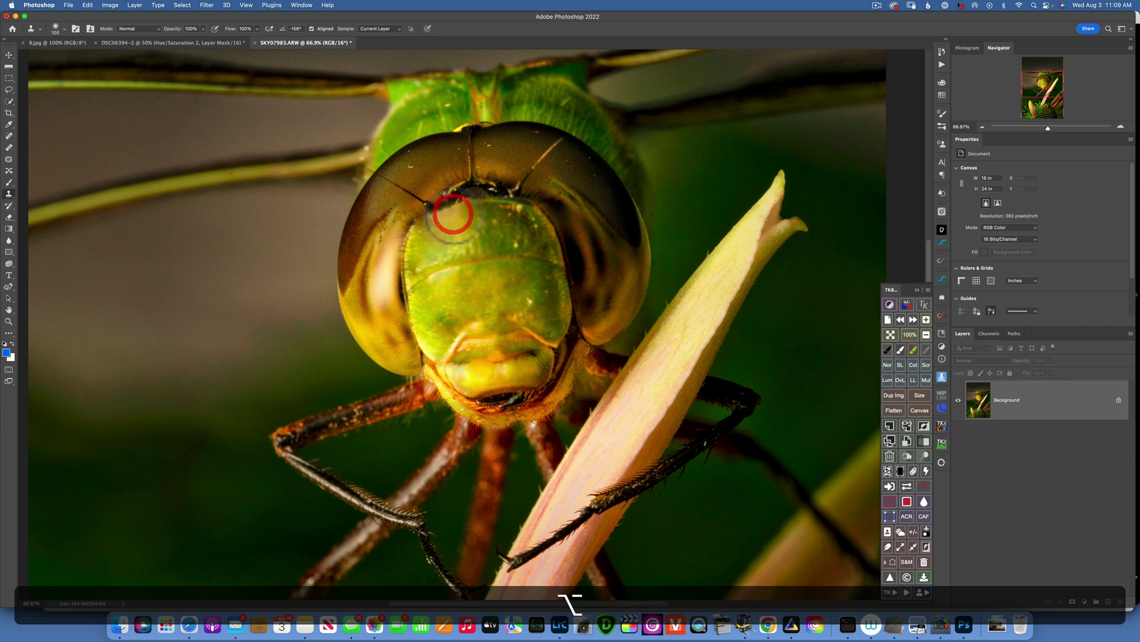
left_click(441, 223, "alt")
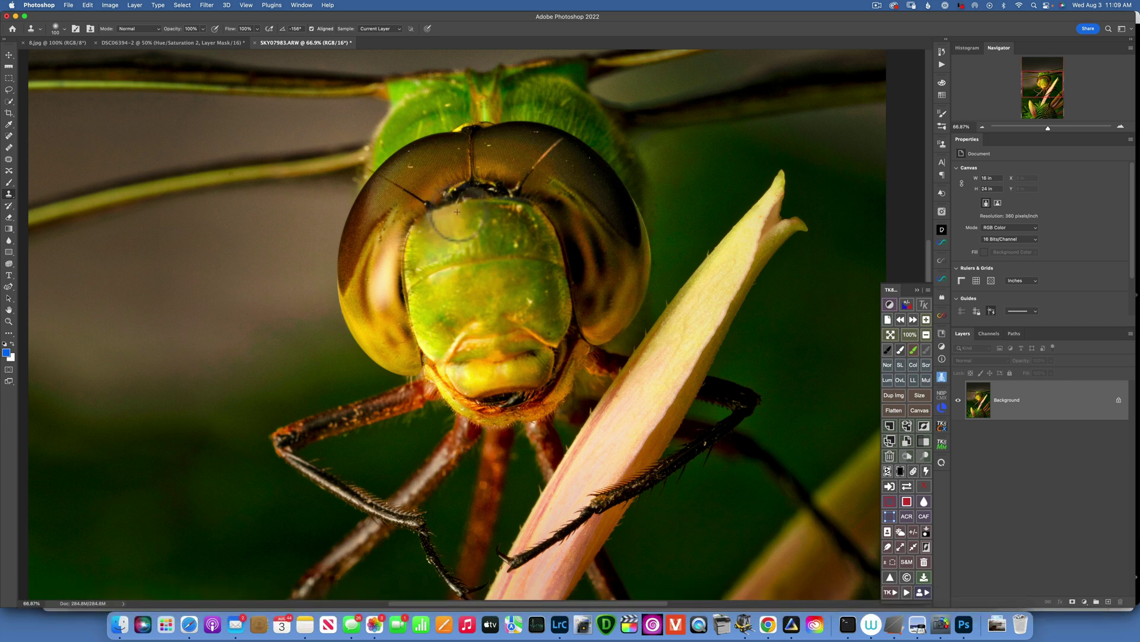
key("alt")
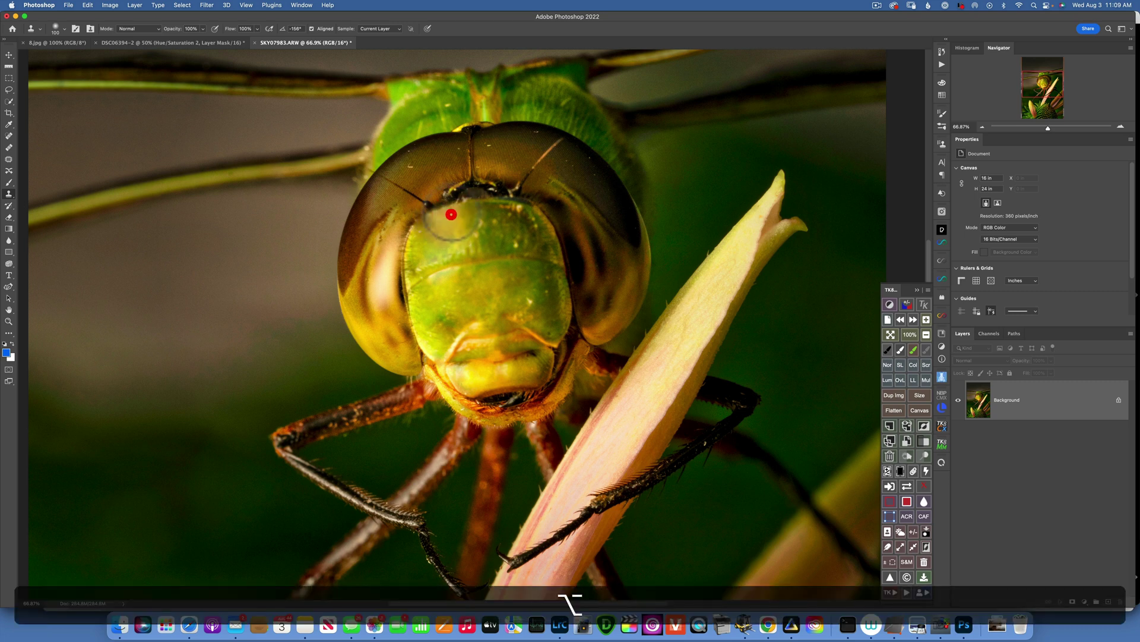
left_click(449, 215, "alt")
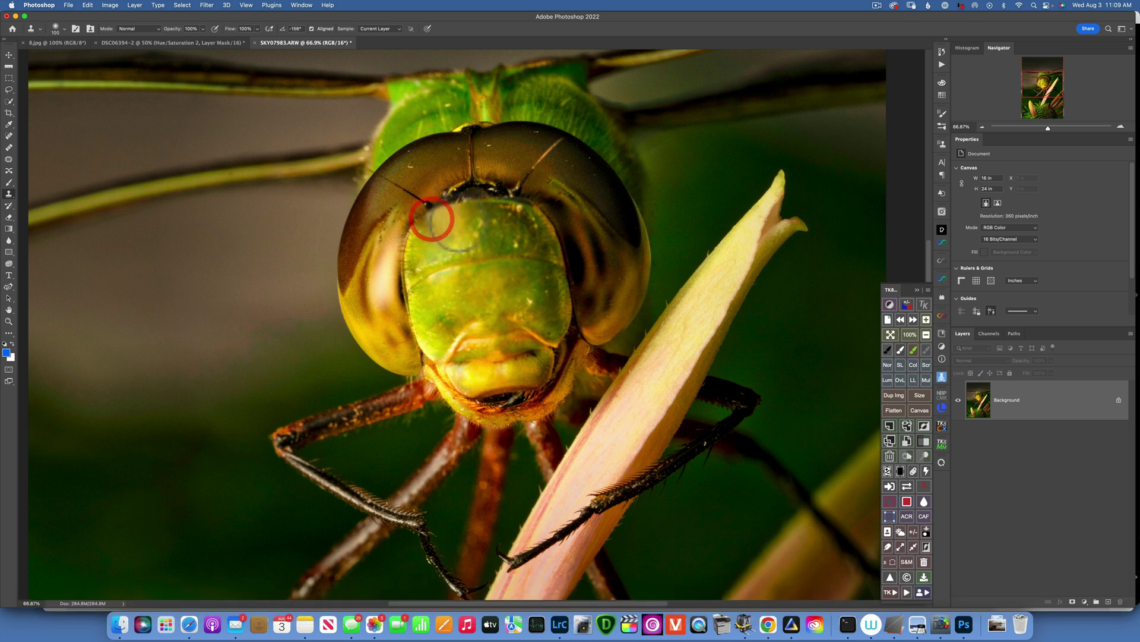
key("alt")
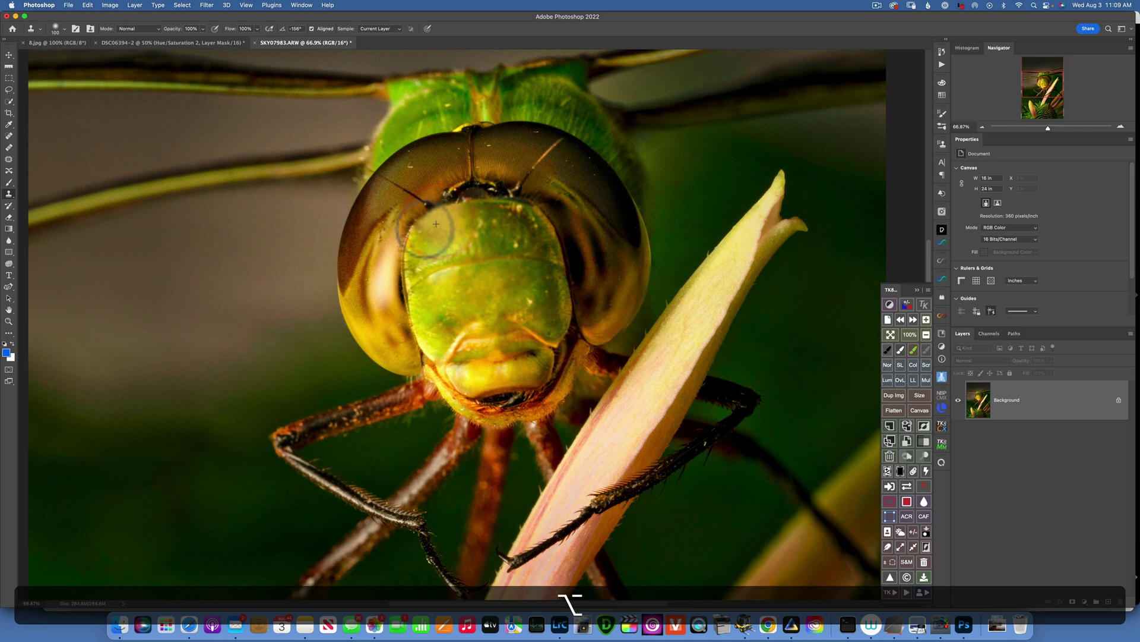
key("alt")
left_click(430, 227, "alt")
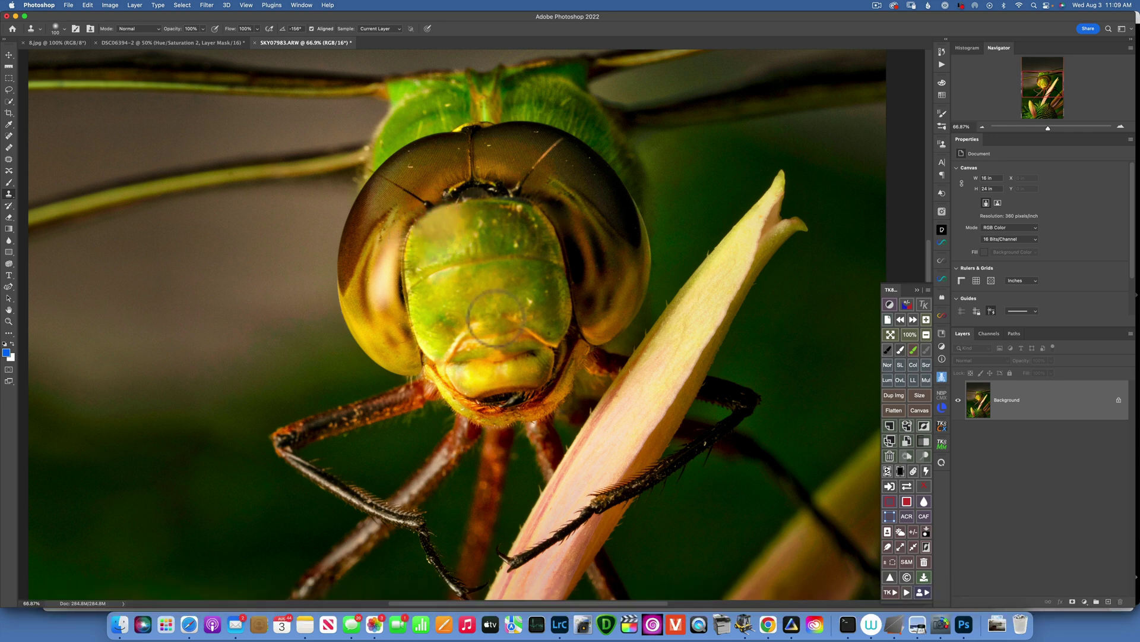
Step: Clone over spots on the right and upper face, then undo the last cloned stroke
key("alt")
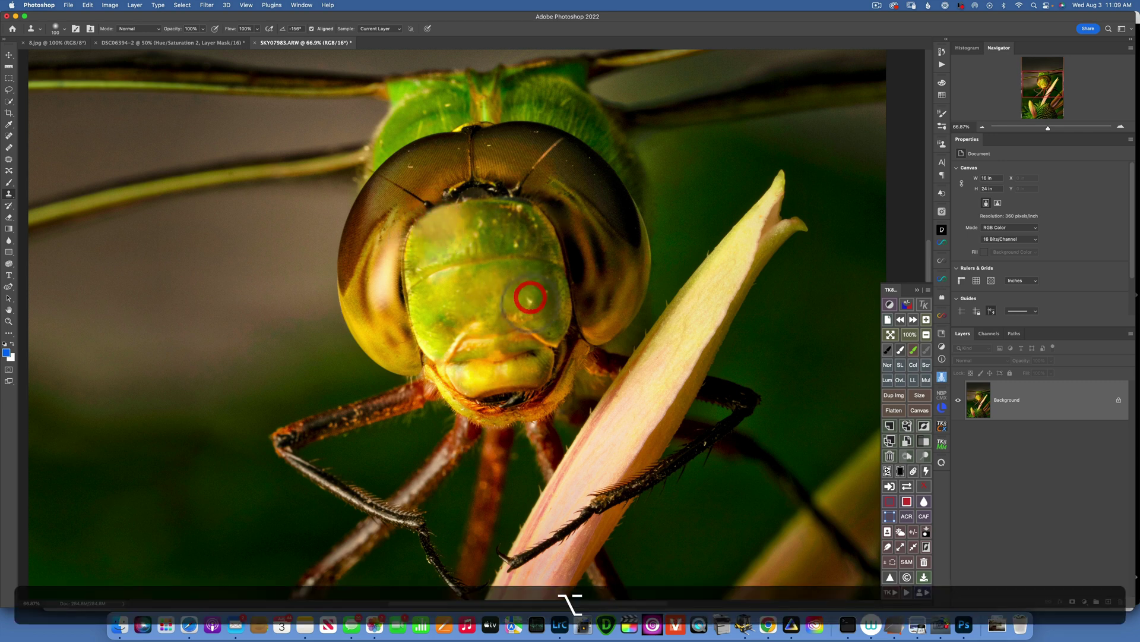
left_click(532, 303, "alt")
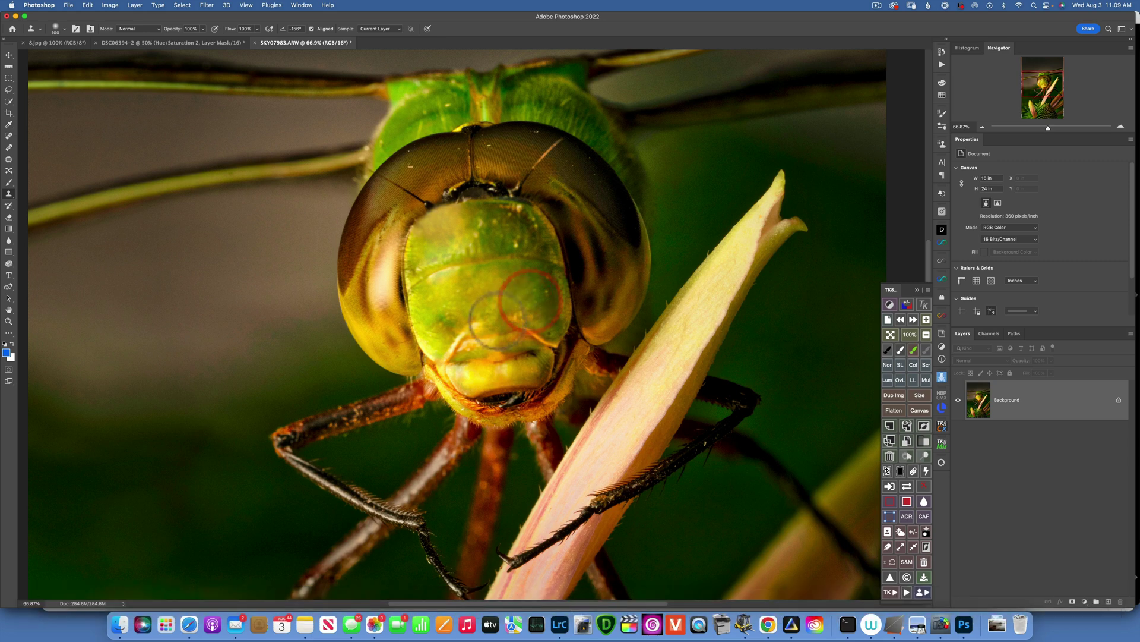
key("alt")
left_click(511, 245, "alt")
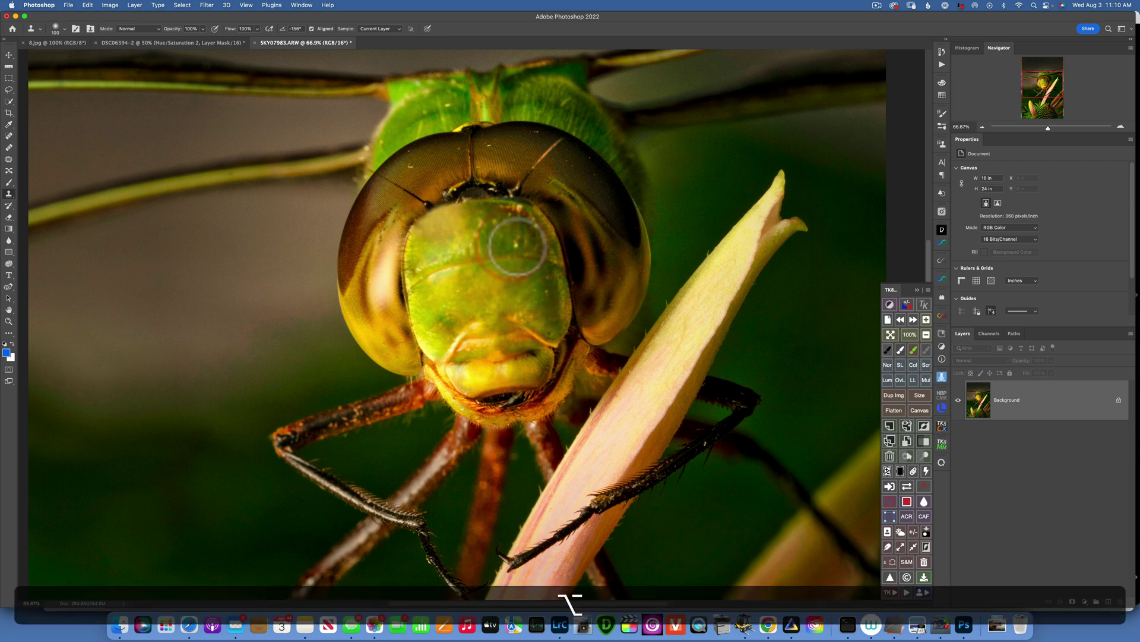
key("alt")
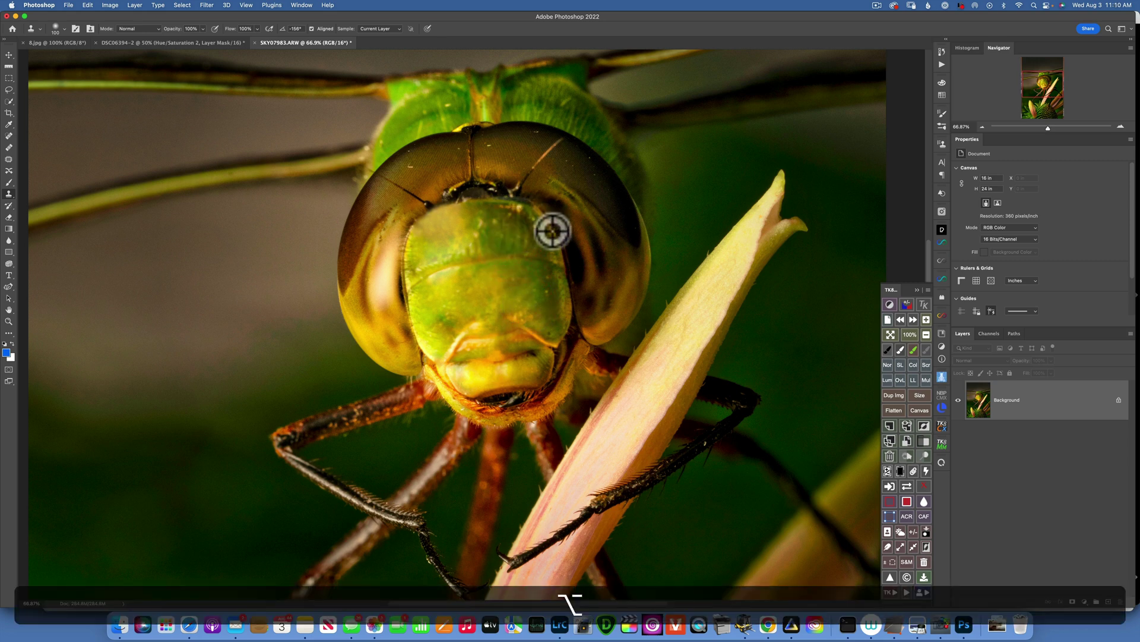
left_click(471, 219, "alt")
left_click(475, 234)
key("alt")
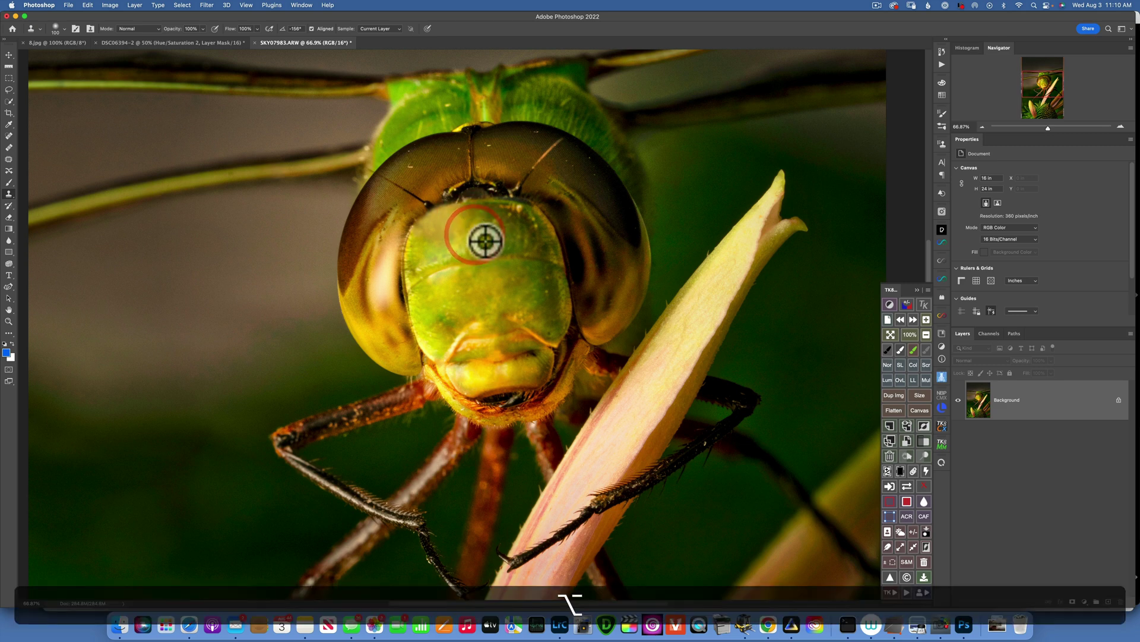
left_click(476, 242, "alt")
left_click(478, 247)
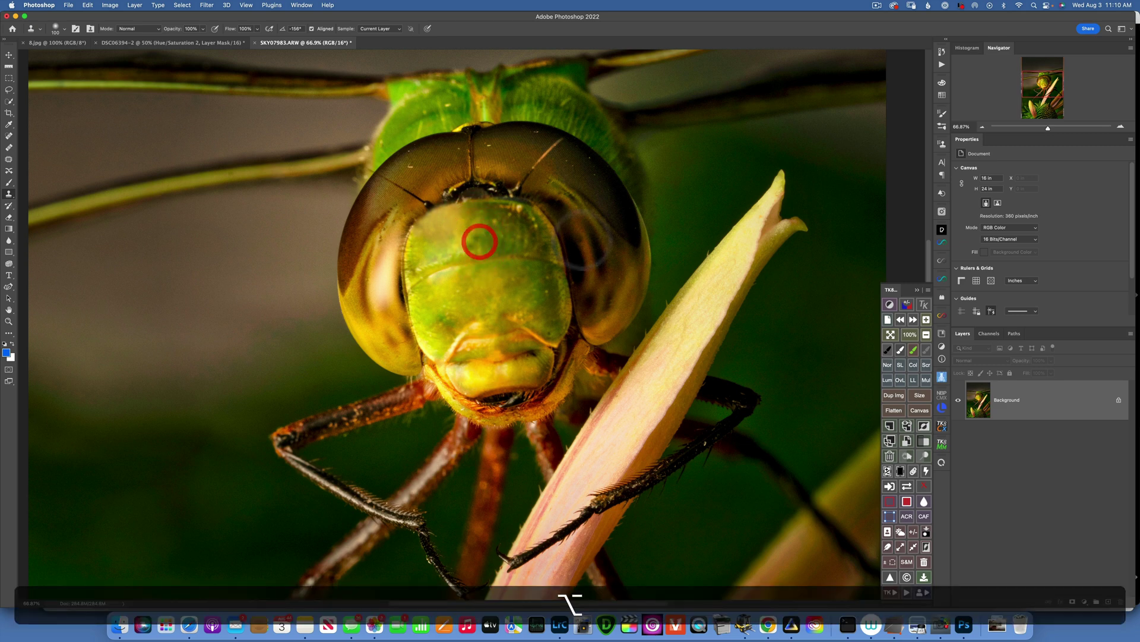
key("super")
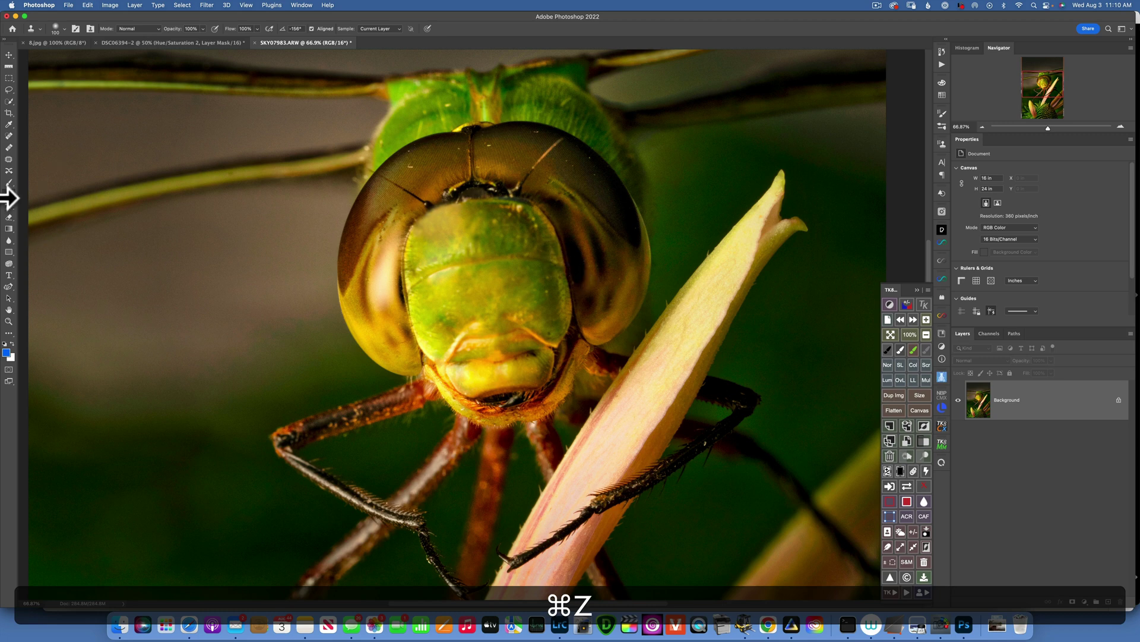
left_click(9, 160)
Step: Patch one more speck, then zoom in on the eyes for spot healing
mouse_move(472, 237)
left_mouse_down()
mouse_move(458, 246)
mouse_move(471, 240)
mouse_move(522, 265)
mouse_move(508, 273)
left_mouse_up()
key("super+d")
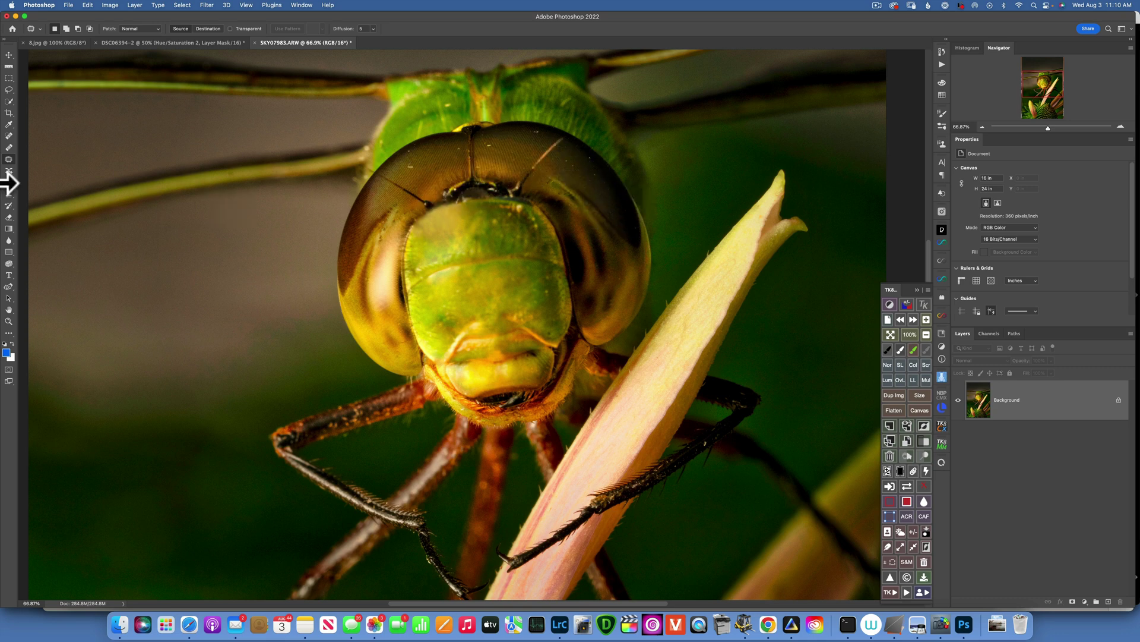
left_click(8, 135)
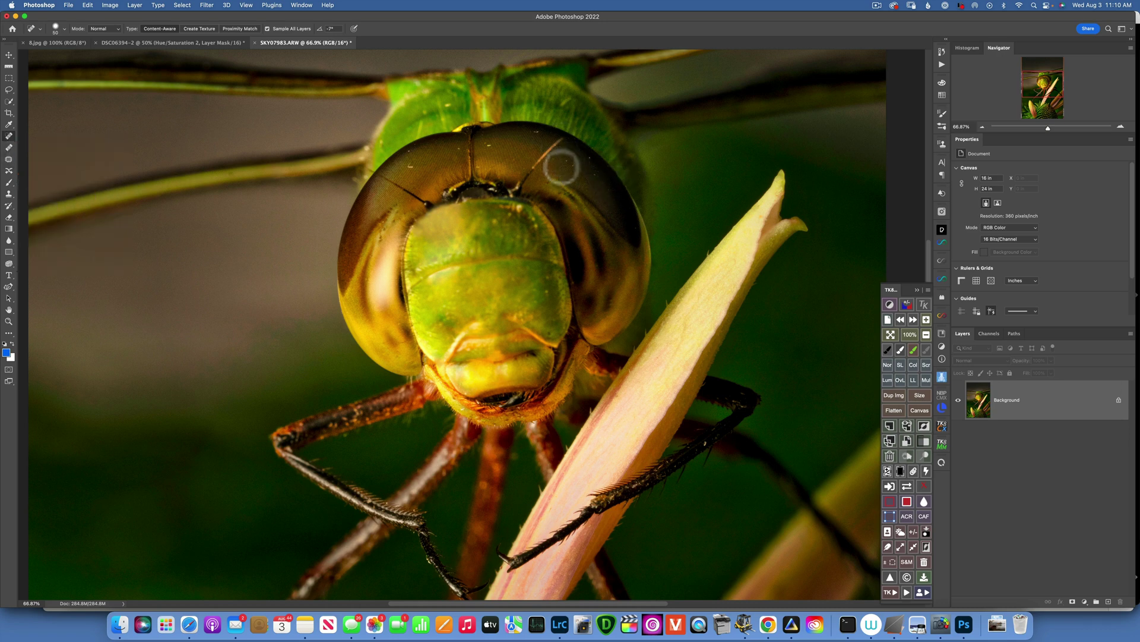
key("z")
left_click_drag(571, 164, 580, 169)
key("space")
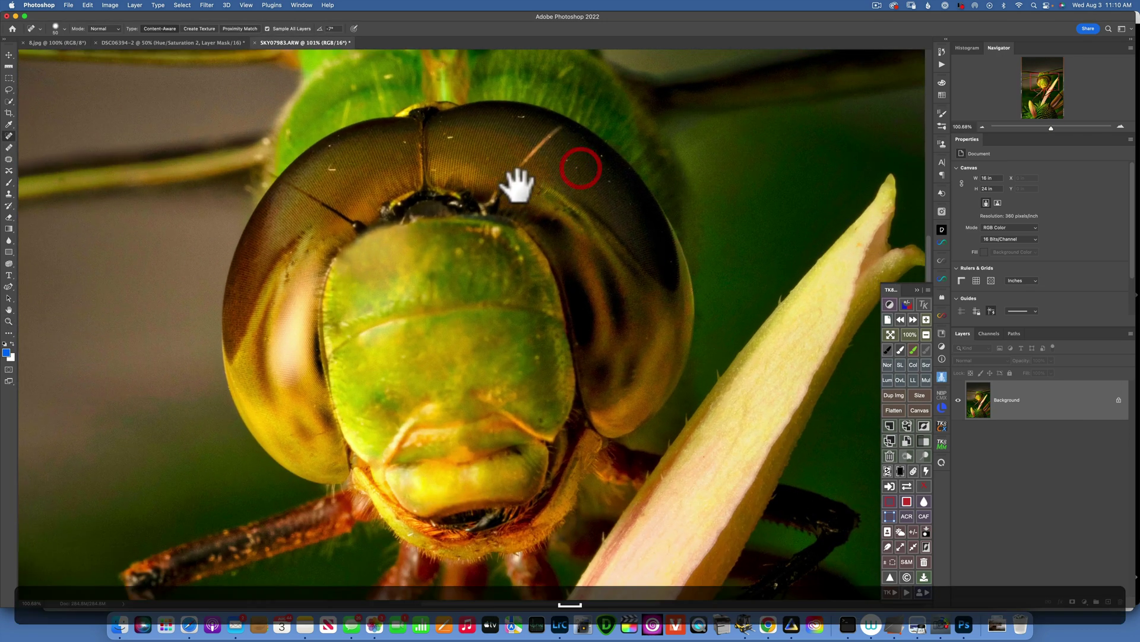
left_click_drag(517, 186, 511, 275)
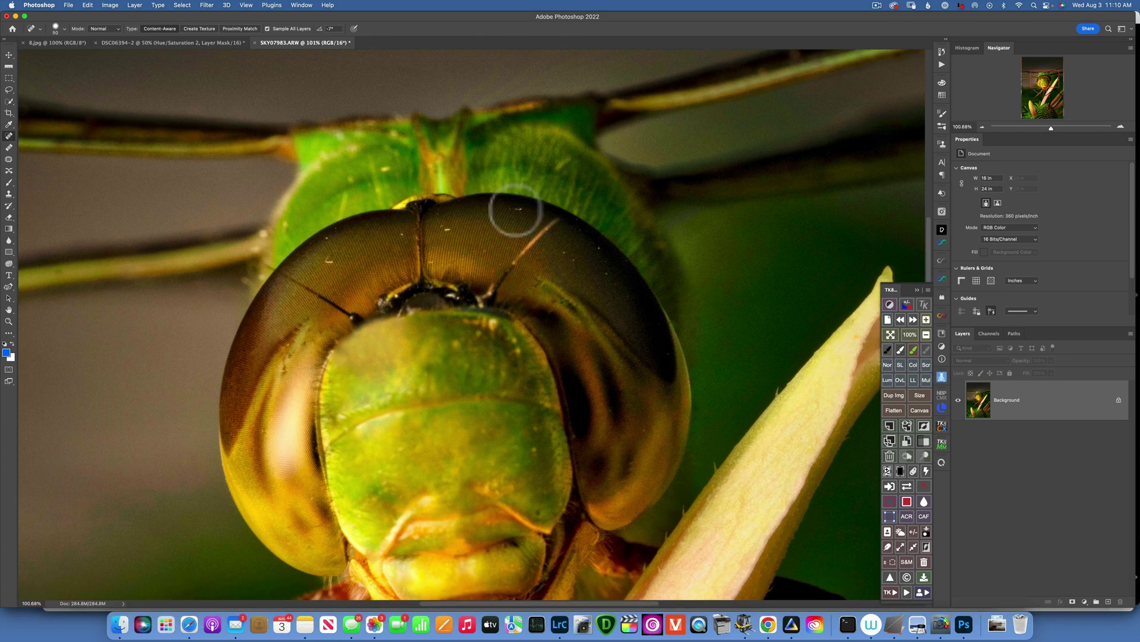
Step: Spot-heal the white and dark specks across both eyes
left_click(517, 209)
left_click(448, 228)
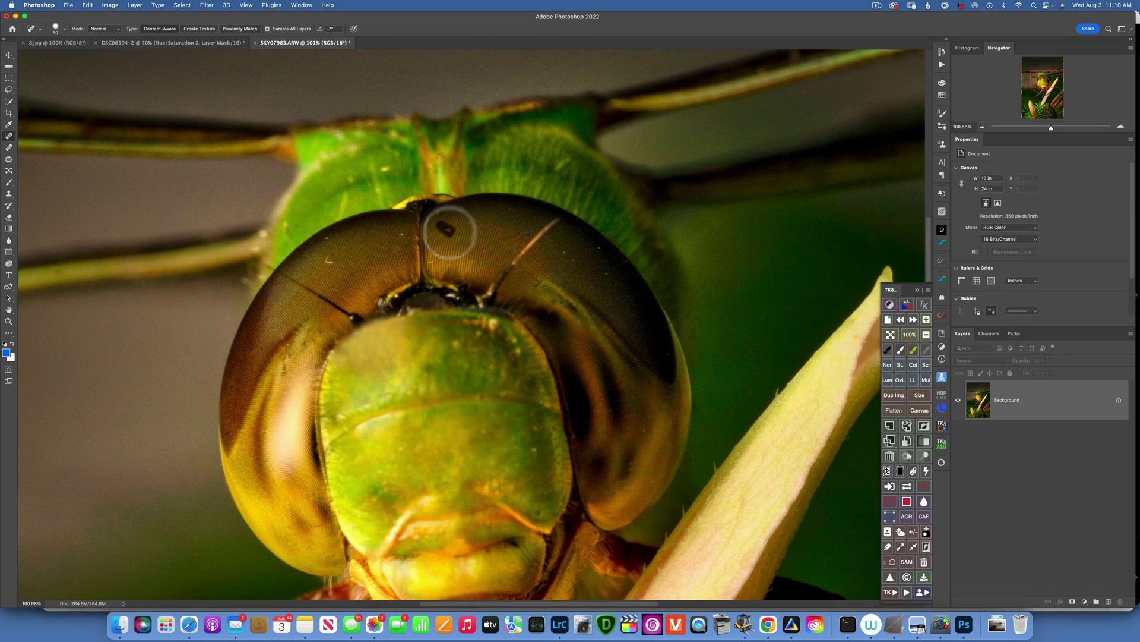
left_click(466, 245)
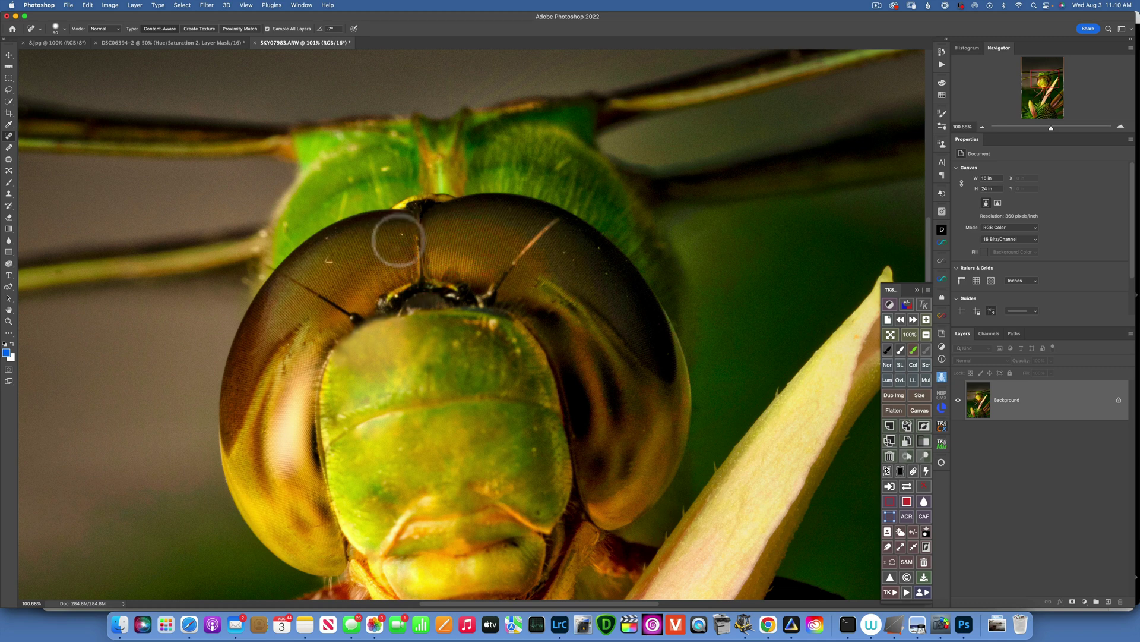
left_click(399, 239)
left_click(335, 256)
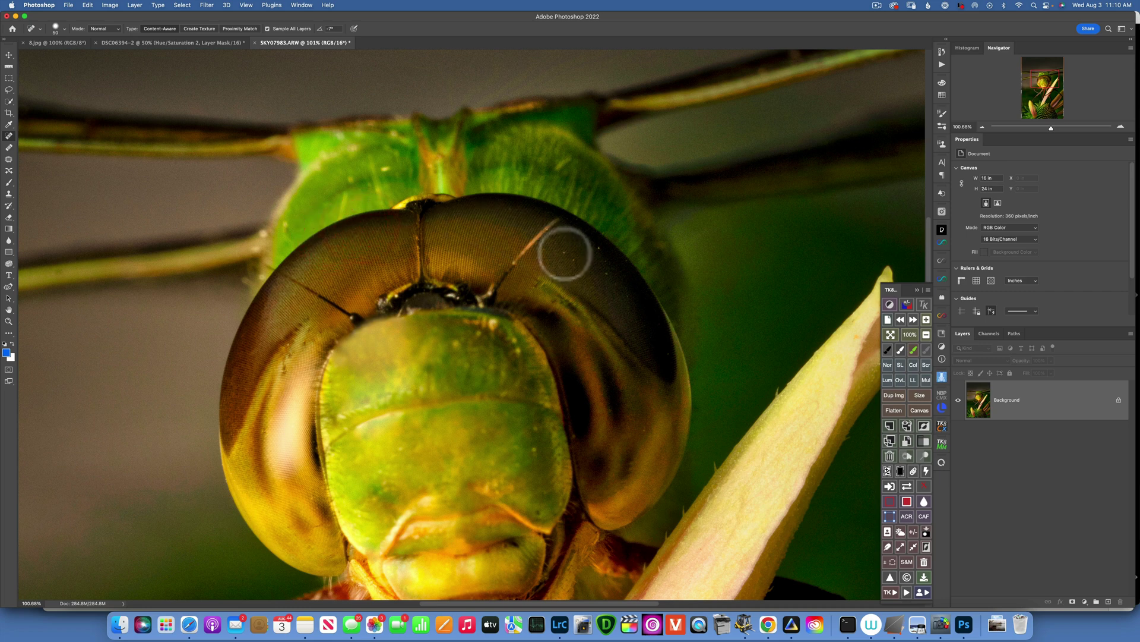
left_click(571, 262)
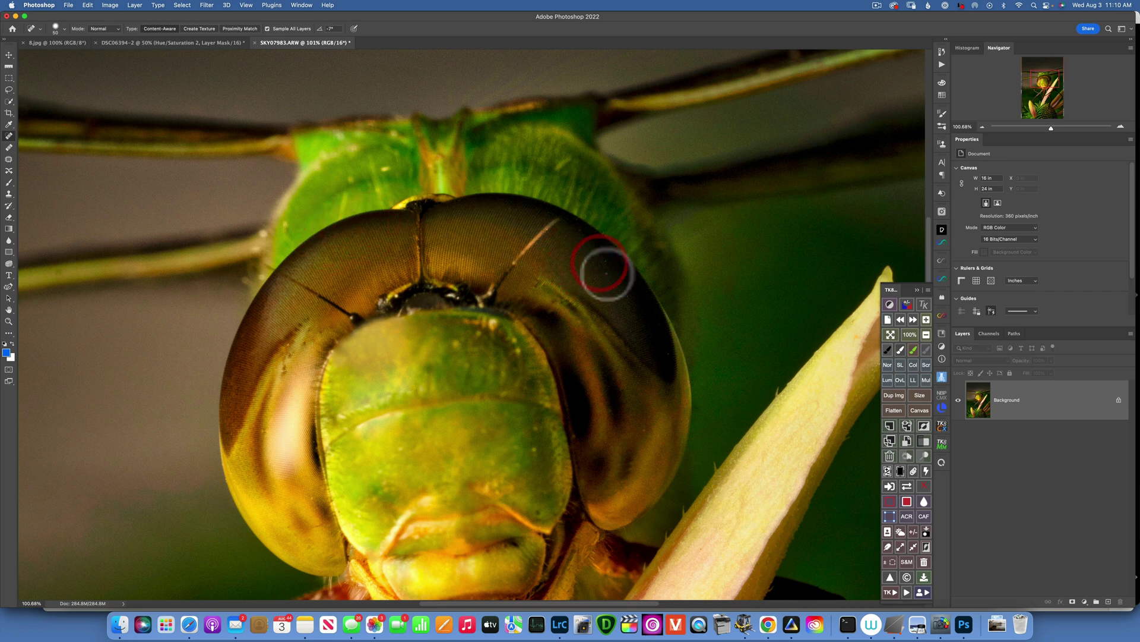
left_click(598, 282)
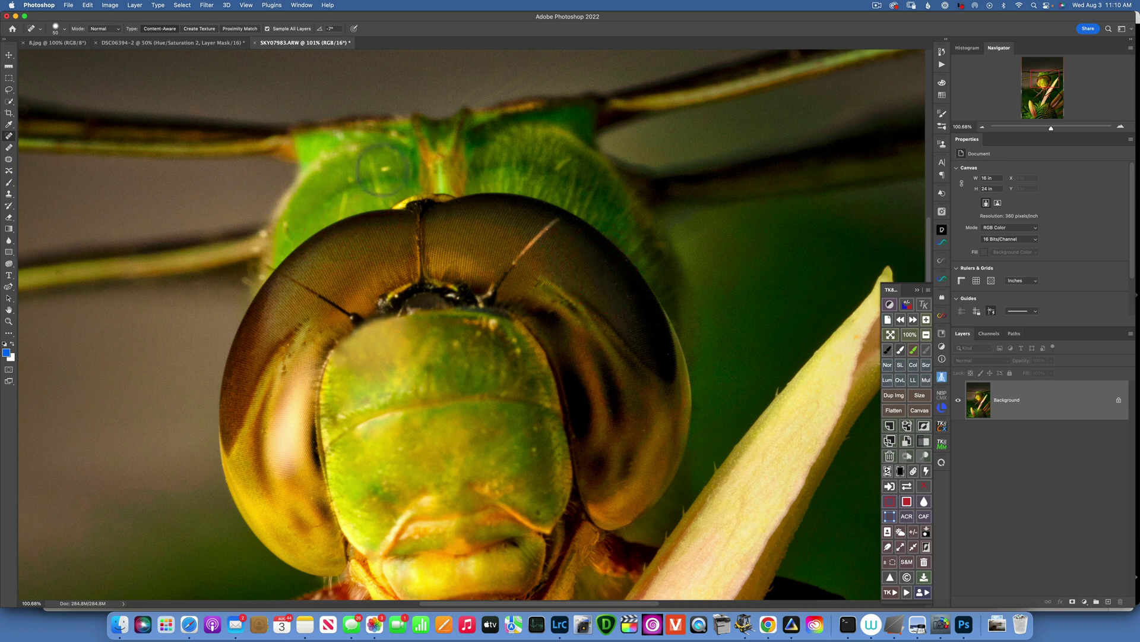
Step: Heal dark spots on the green thorax, the eye's edge and the upper face
left_click(386, 166)
left_click(331, 180)
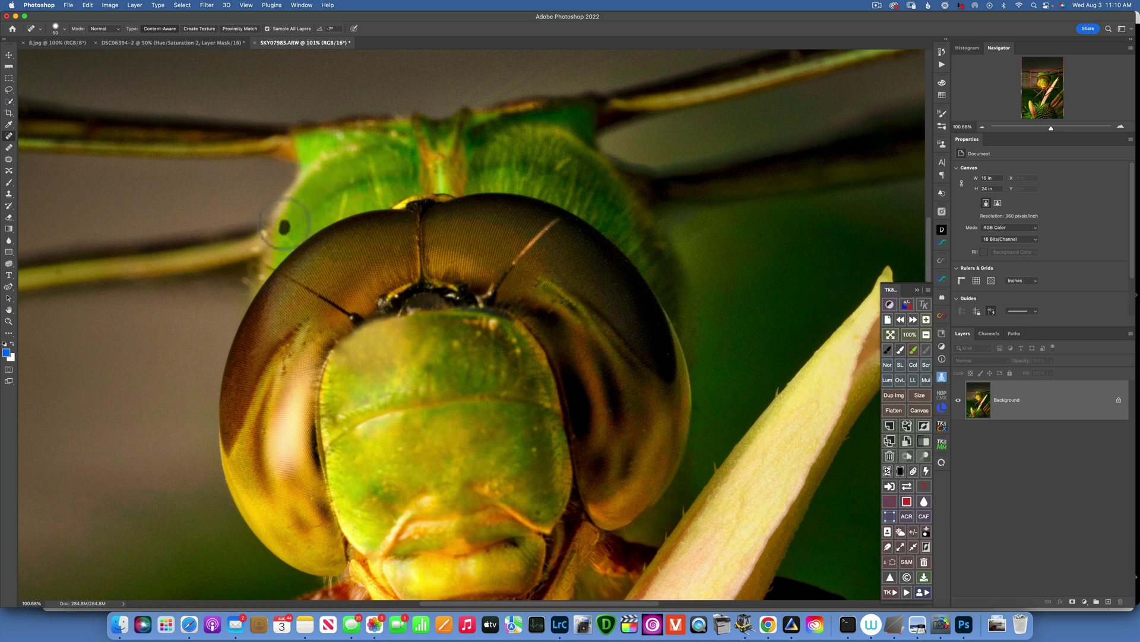
left_click(302, 224)
left_click_drag(501, 415, 504, 218)
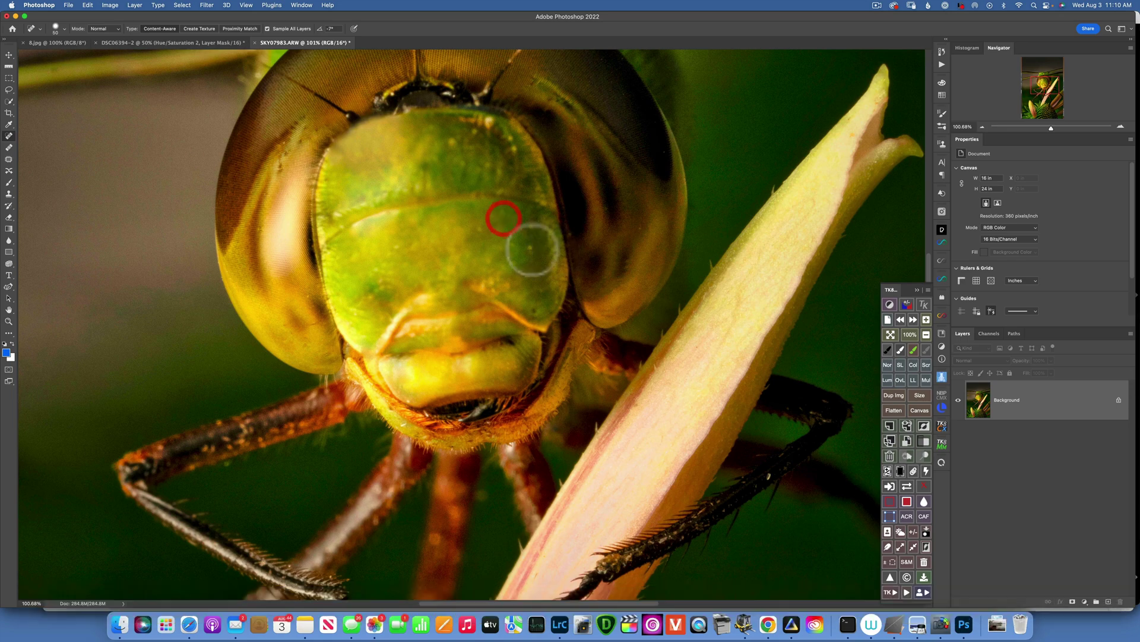
left_click(529, 242)
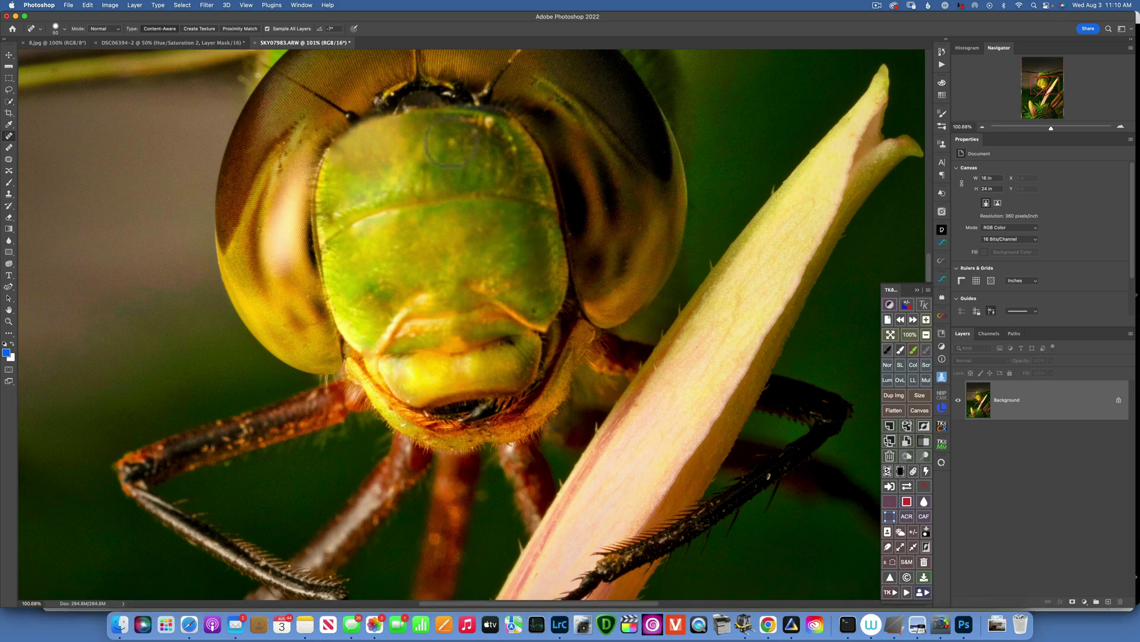
left_click(471, 127)
left_click(463, 132)
left_click(485, 153)
Step: Paint healing strokes over upper and lower face spots, undoing the last stroke
mouse_move(508, 148)
left_mouse_down()
mouse_move(484, 119)
mouse_move(494, 152)
mouse_move(462, 119)
left_mouse_up()
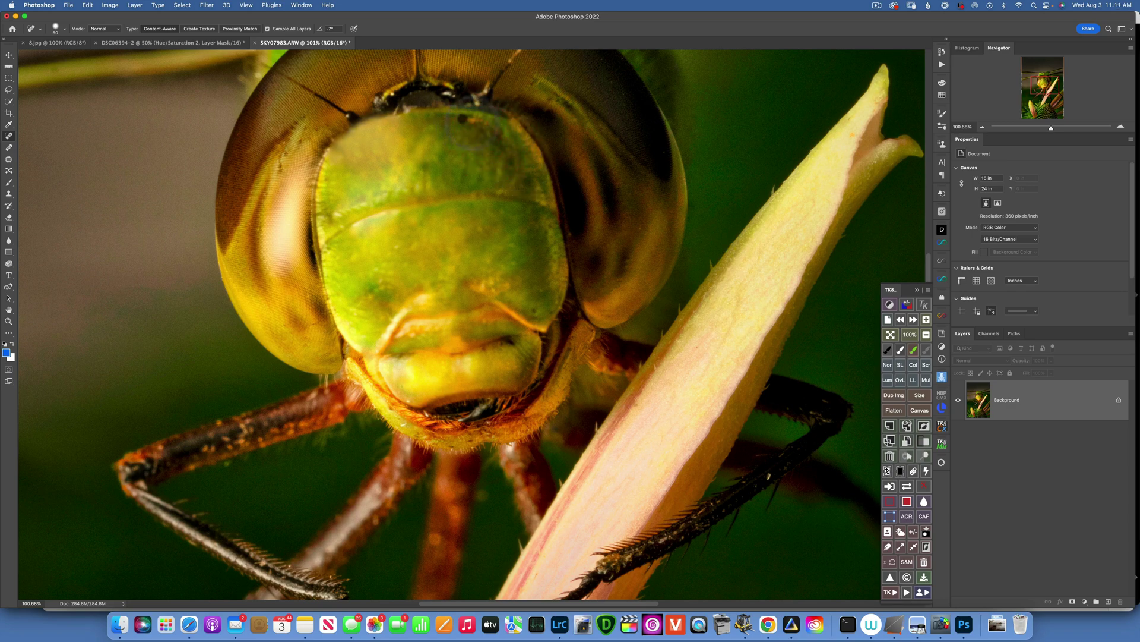
mouse_move(497, 166)
left_mouse_down()
mouse_move(487, 136)
mouse_move(506, 135)
mouse_move(516, 158)
left_mouse_up()
mouse_move(436, 300)
left_mouse_down()
mouse_move(398, 344)
mouse_move(406, 314)
mouse_move(380, 344)
mouse_move(400, 350)
mouse_move(396, 325)
mouse_move(404, 338)
mouse_move(409, 331)
mouse_move(438, 367)
mouse_move(410, 343)
mouse_move(437, 334)
left_mouse_up()
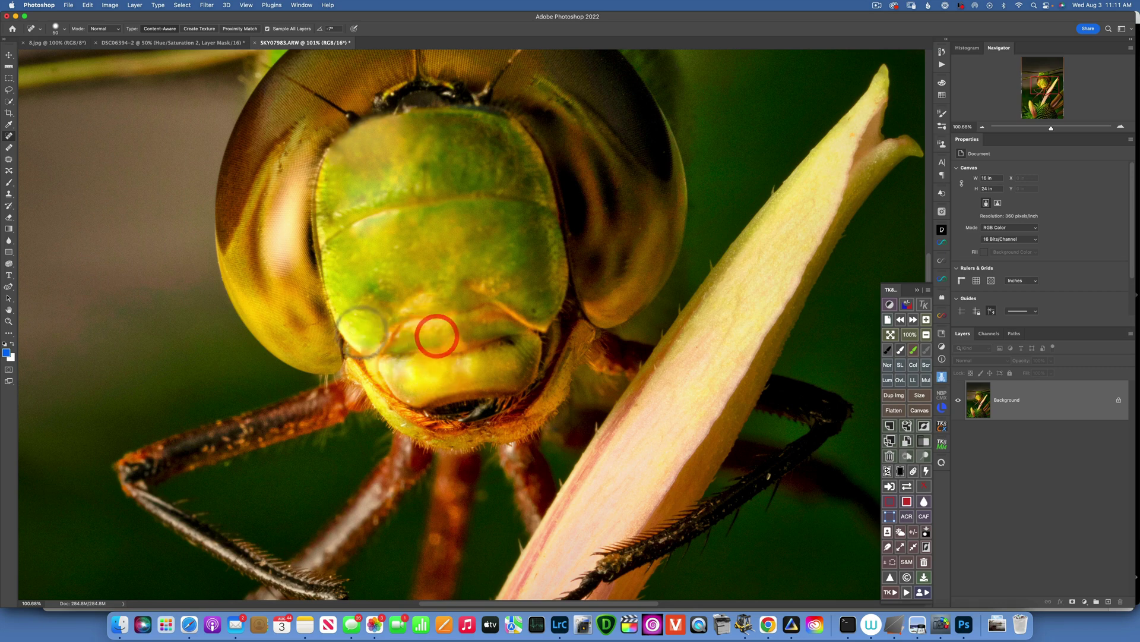
left_click_drag(344, 327, 378, 336)
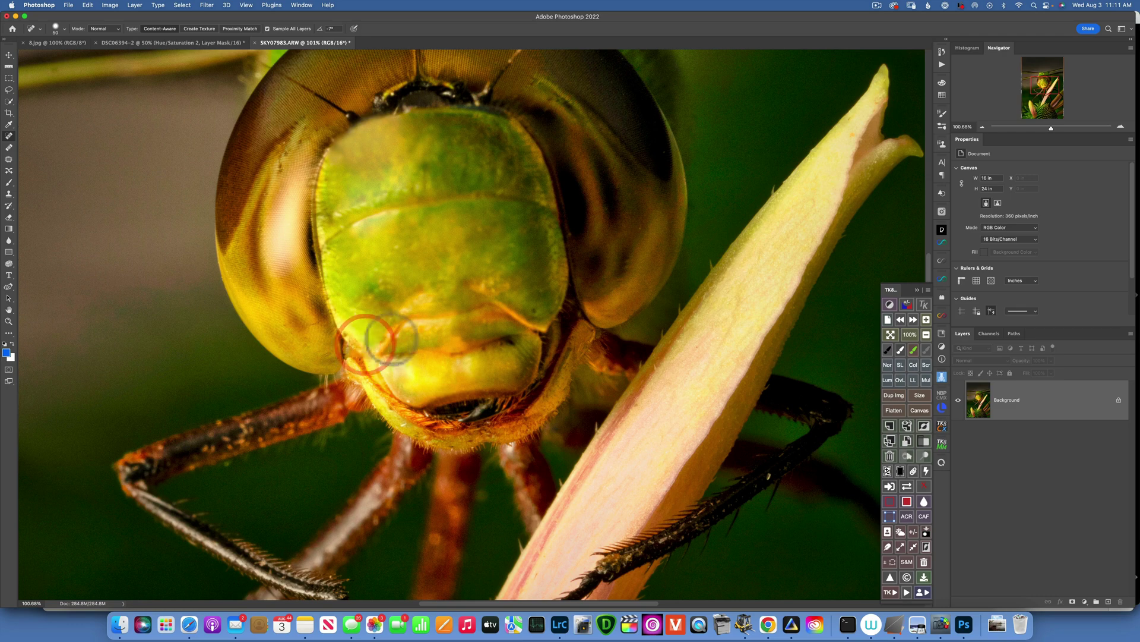
key("super+z")
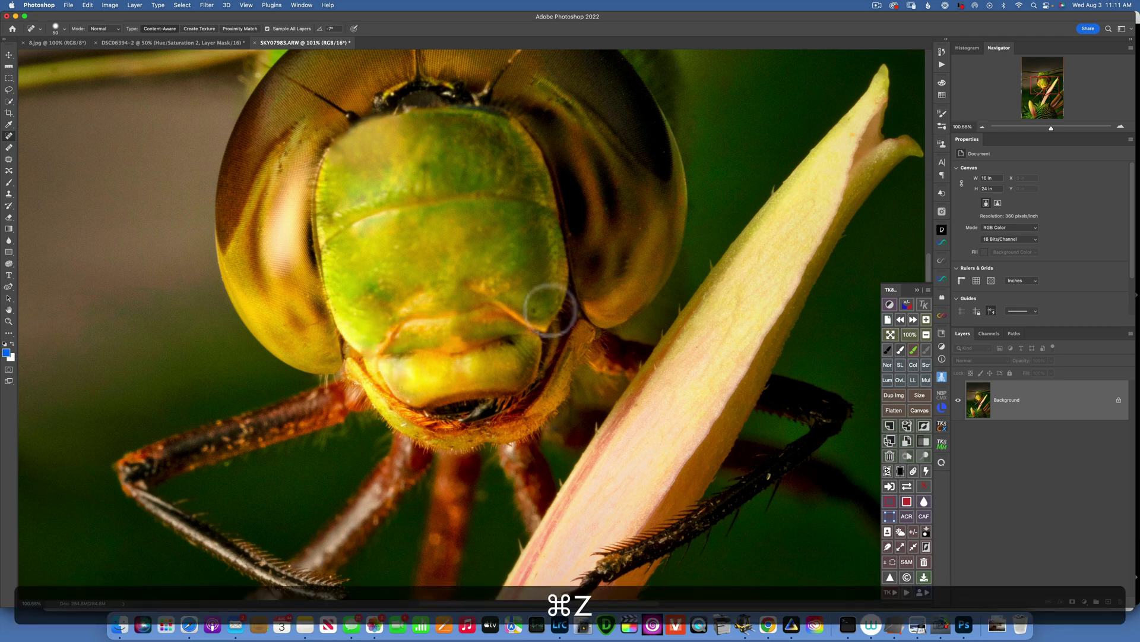
Step: Heal spots on the right of the face and near the mouth, then fit the image on screen
left_click(538, 292)
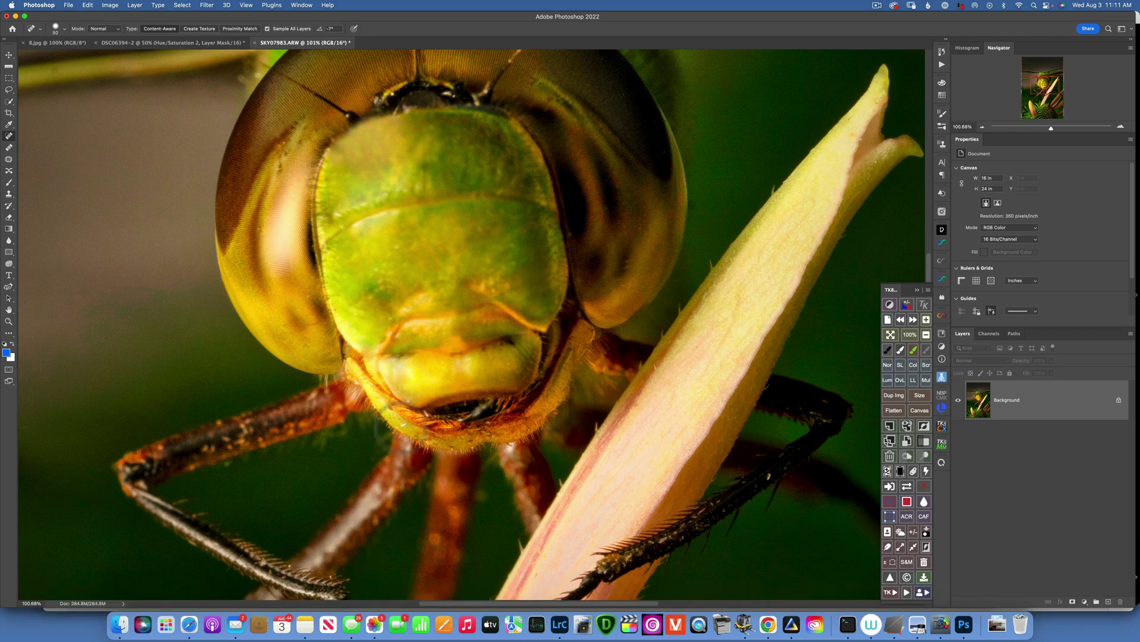
left_click(402, 425)
mouse_move(511, 368)
left_mouse_down()
mouse_move(420, 153)
mouse_move(437, 110)
mouse_move(759, 140)
mouse_move(565, 208)
mouse_move(583, 455)
left_mouse_up()
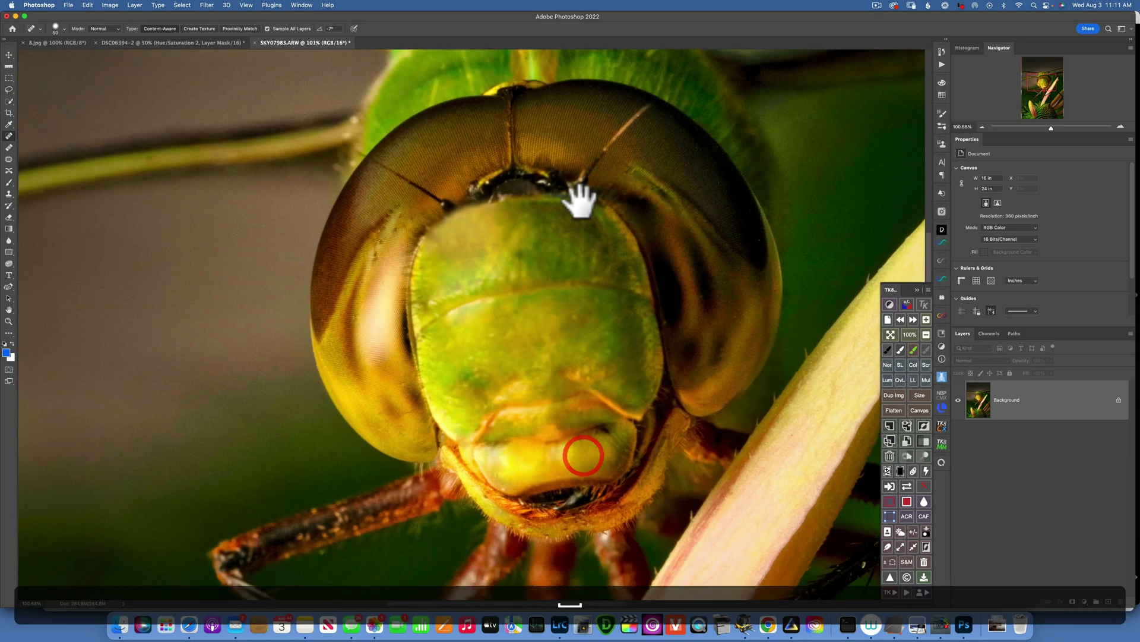
left_click_drag(579, 200, 593, 287)
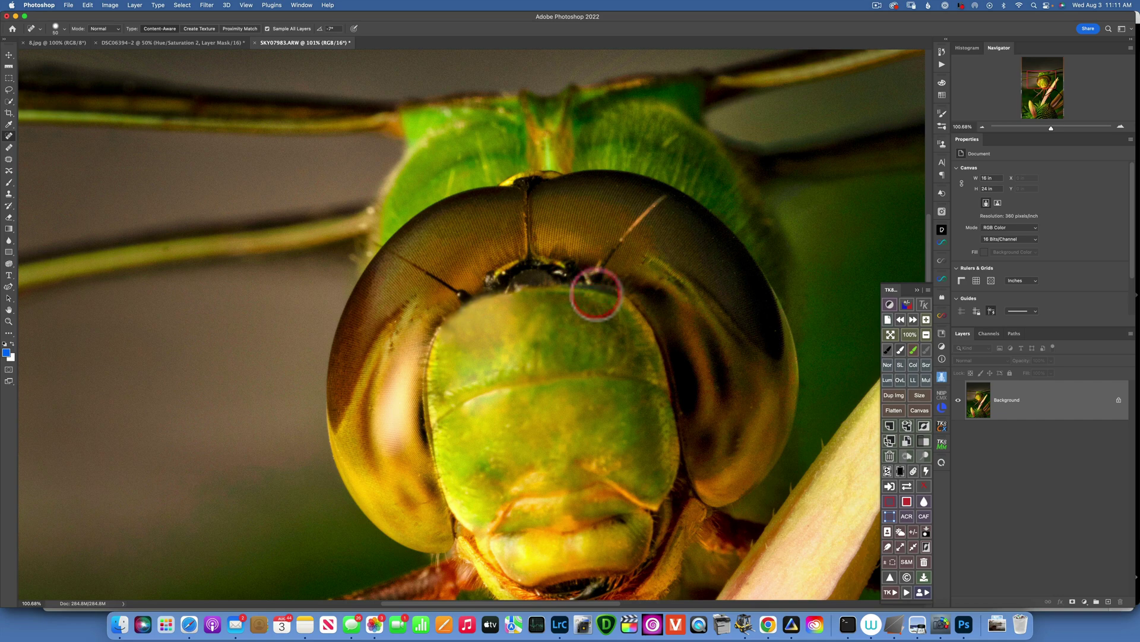
key("super+0")
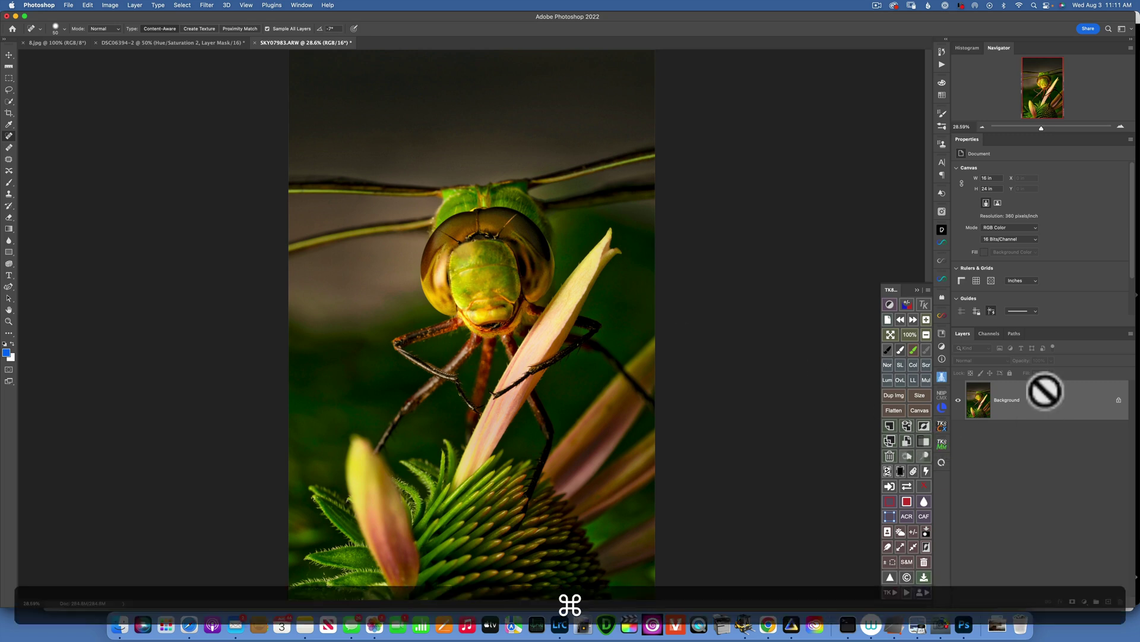
Step: Duplicate the background into a new layer and launch Topaz DeNoise AI on it
key("super+j")
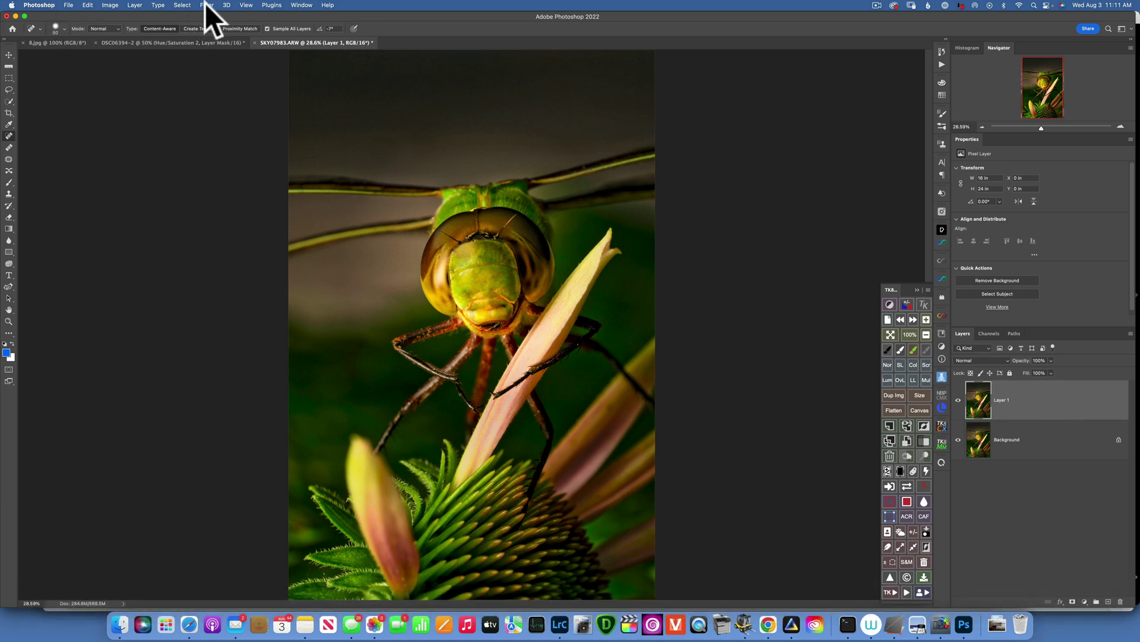
left_click(205, 5)
mouse_move(223, 250)
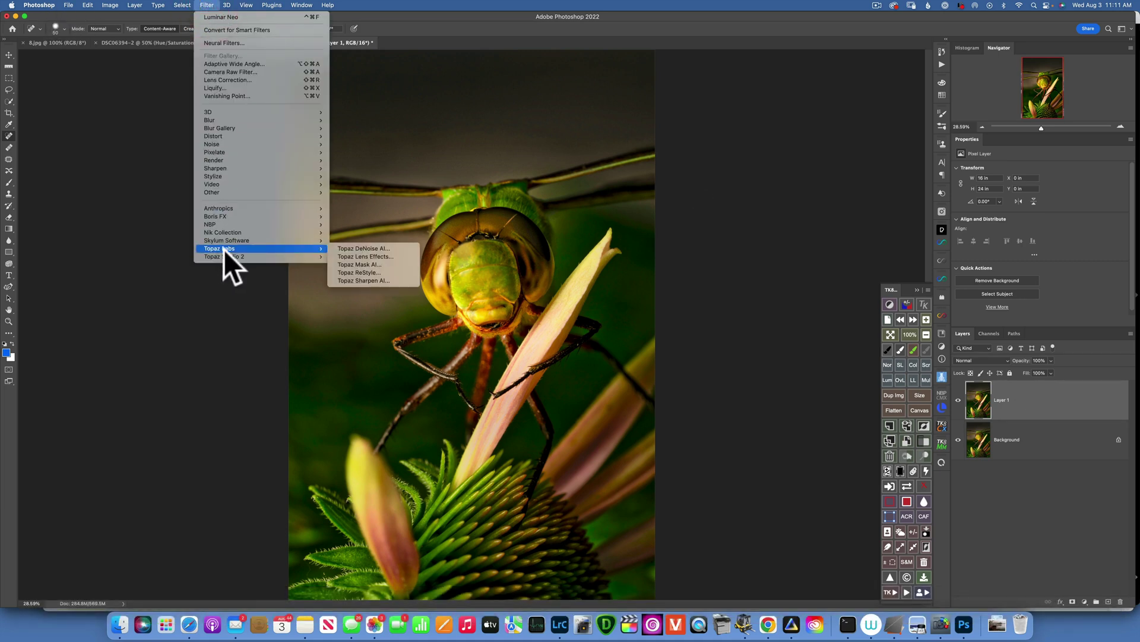
left_click(384, 247)
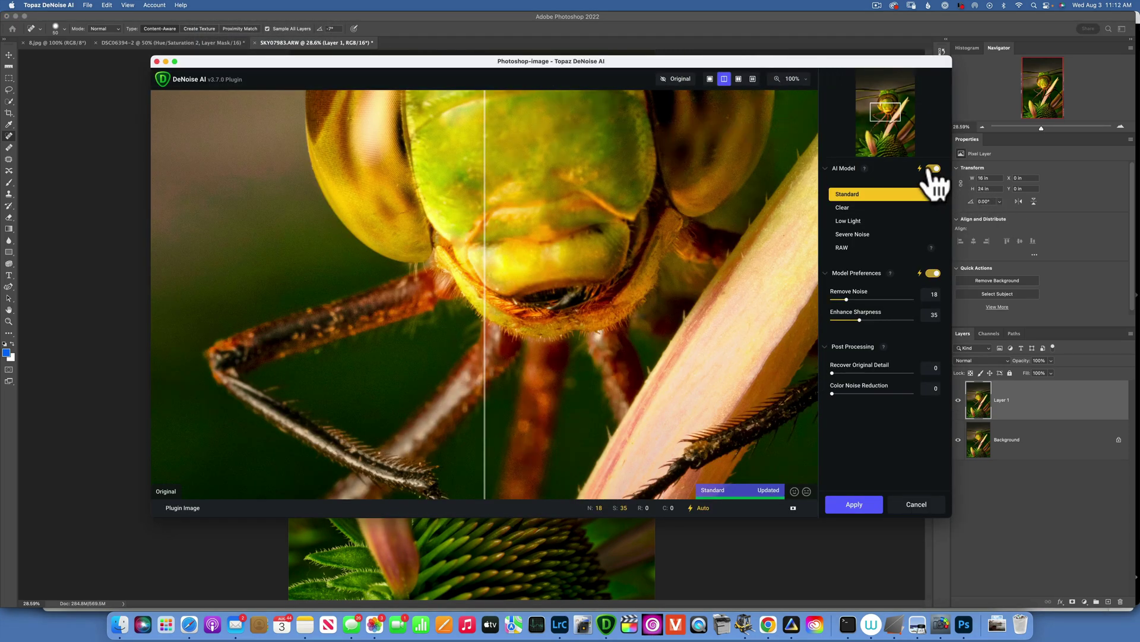
Step: Keep automatic model selection on and set the DeNoise preview to 200%
left_click(933, 168)
left_click(933, 168)
left_click_drag(873, 109, 872, 109)
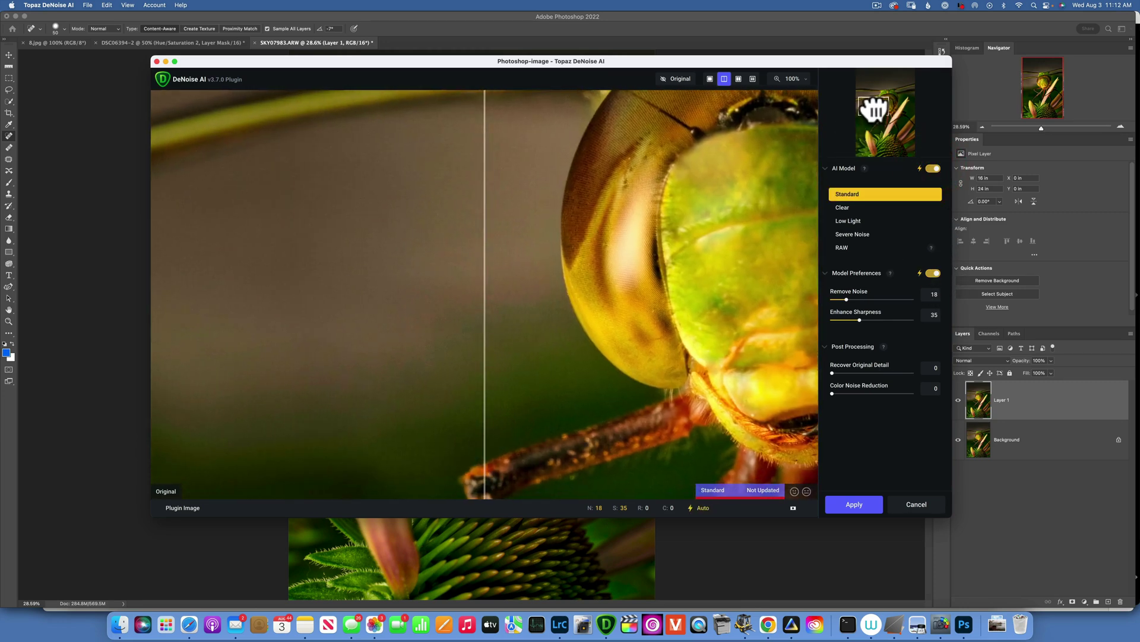
left_click(803, 78)
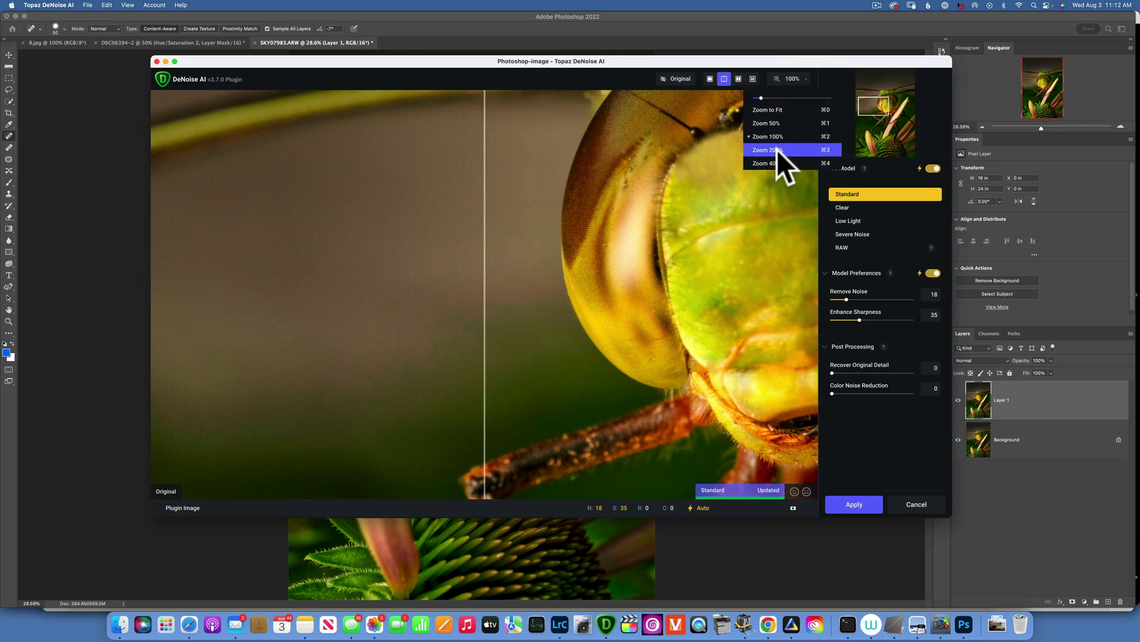
left_click(777, 150)
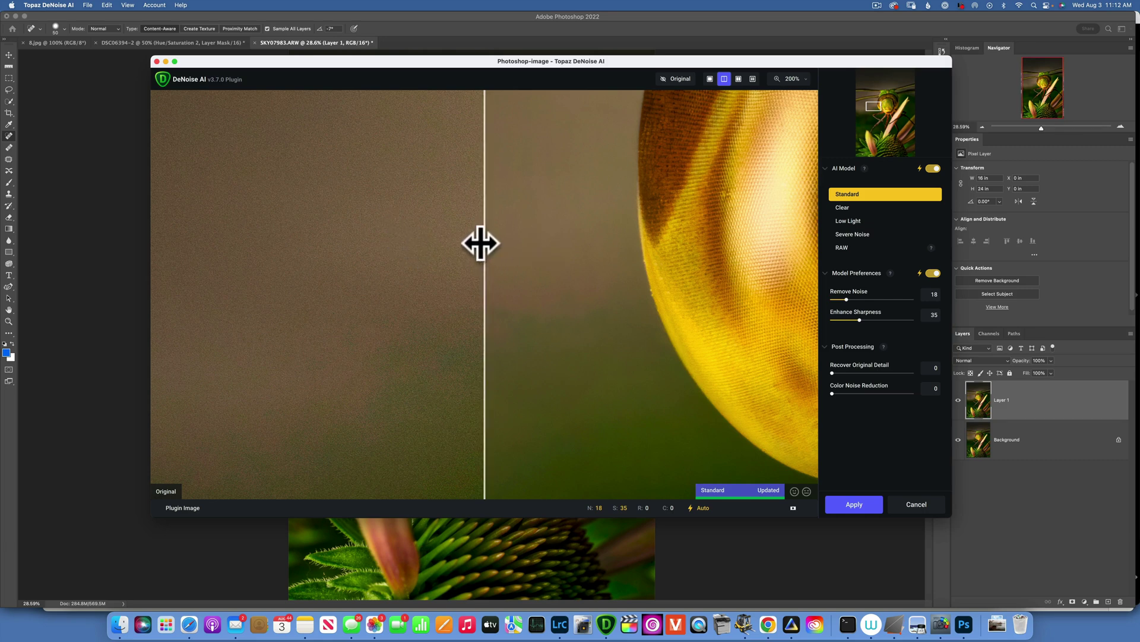
Step: Compare before/after on the eye, then apply Standard model, Remove Noise 18, Sharpness 35
left_click_drag(480, 243, 619, 234)
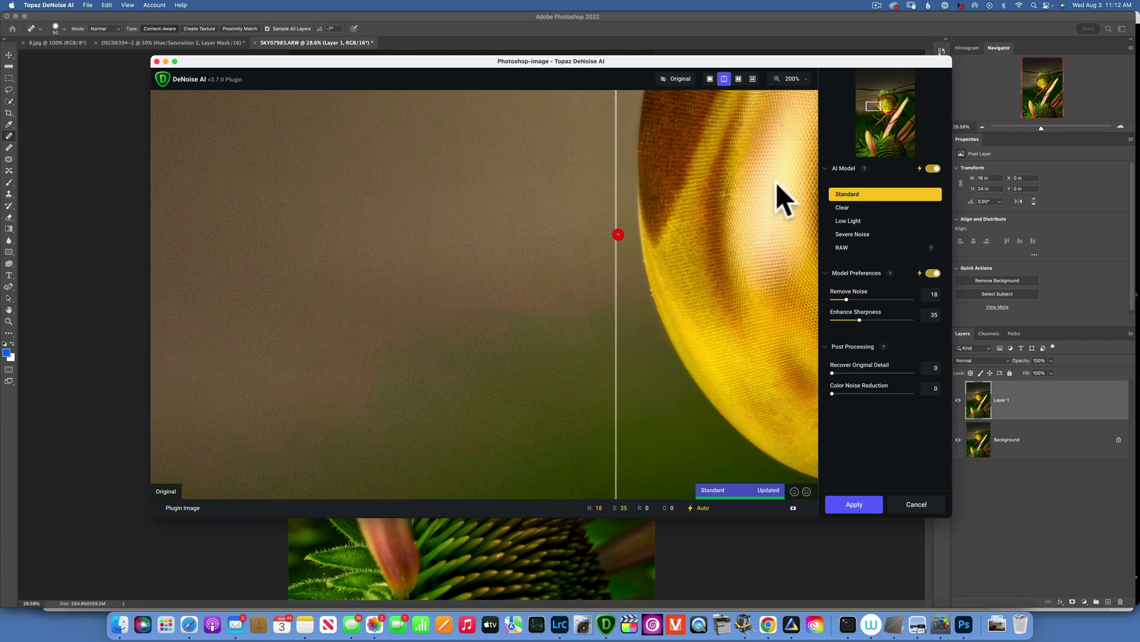
mouse_move(886, 107)
left_mouse_down()
mouse_move(878, 114)
mouse_move(883, 107)
left_mouse_up()
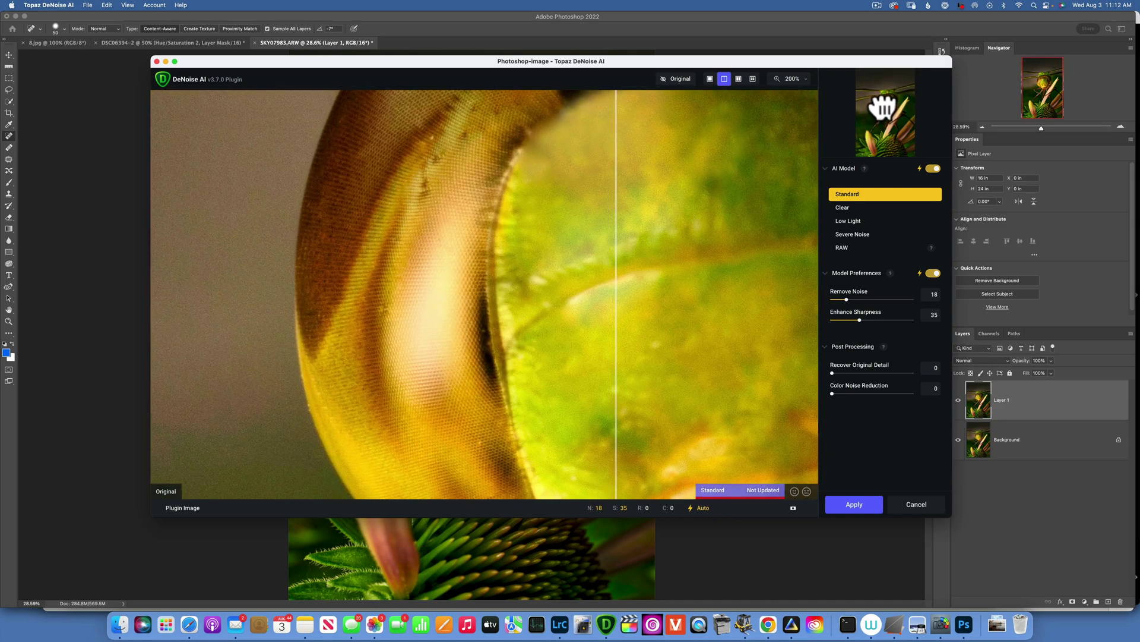
left_click_drag(616, 252, 149, 184)
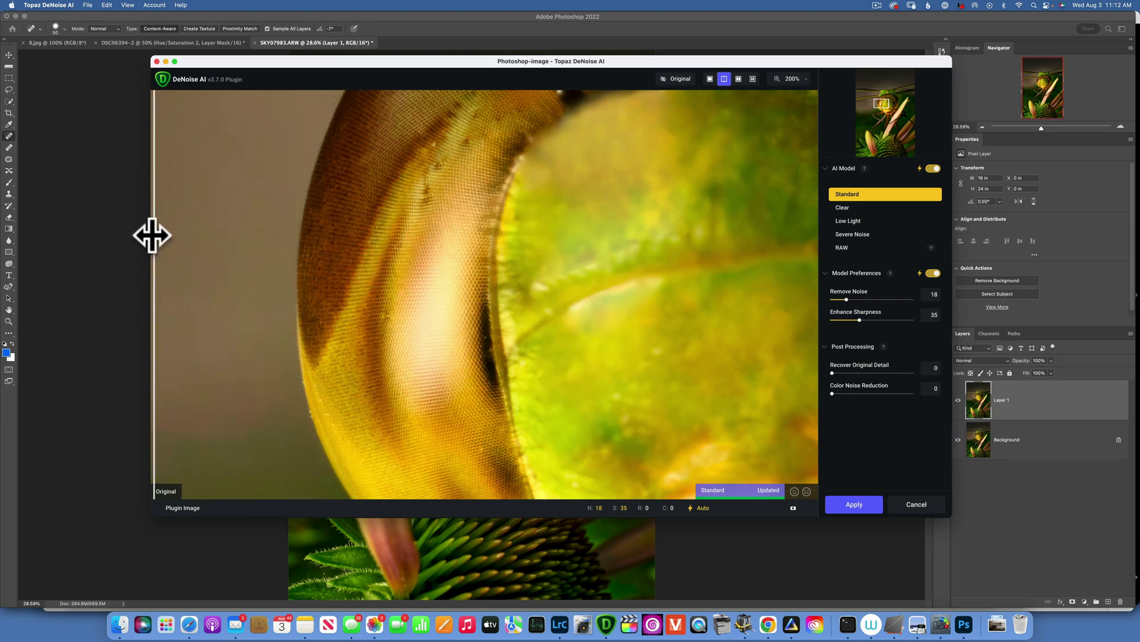
left_click_drag(153, 235, 359, 211)
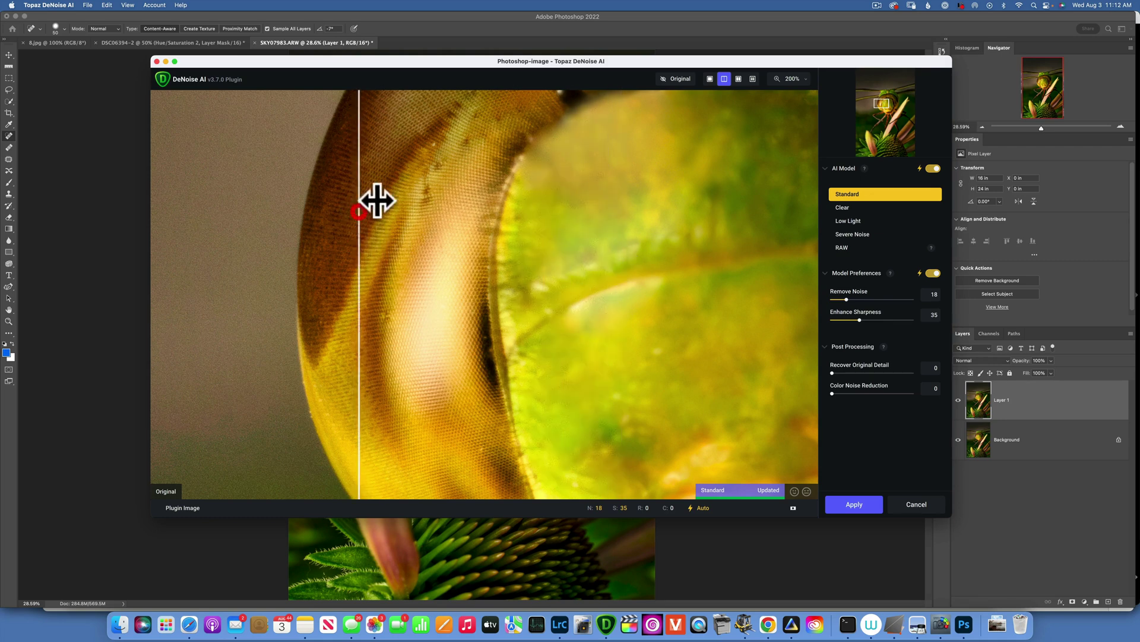
left_click(854, 504)
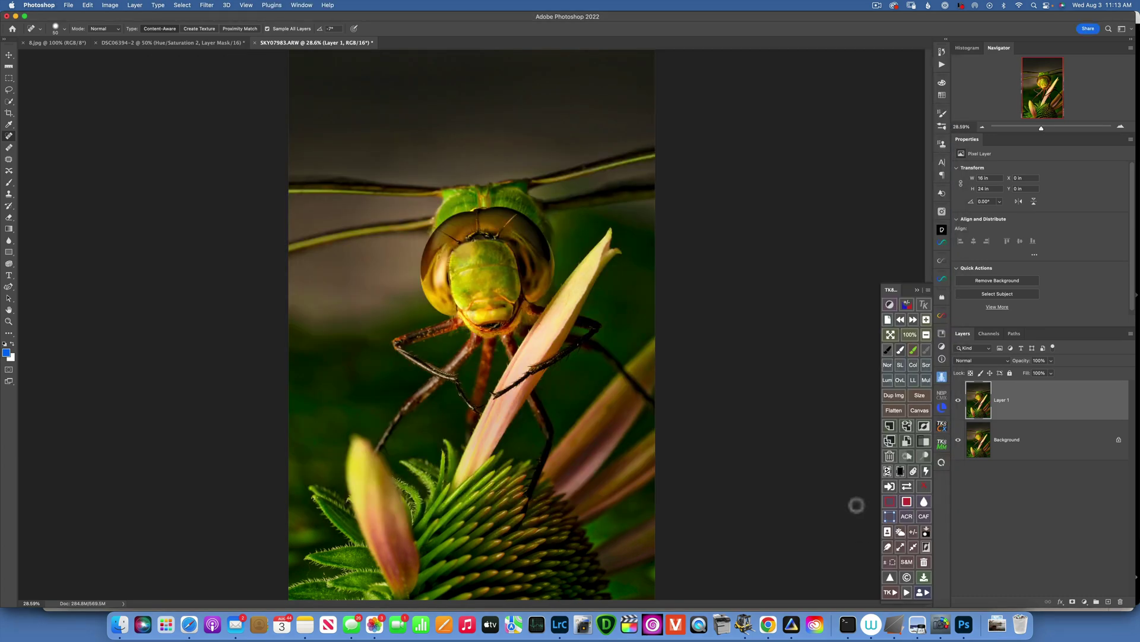
Step: Flatten, duplicate to Layer 1, and preview a 2.2-pixel High Pass filter on the copy
left_click(896, 409)
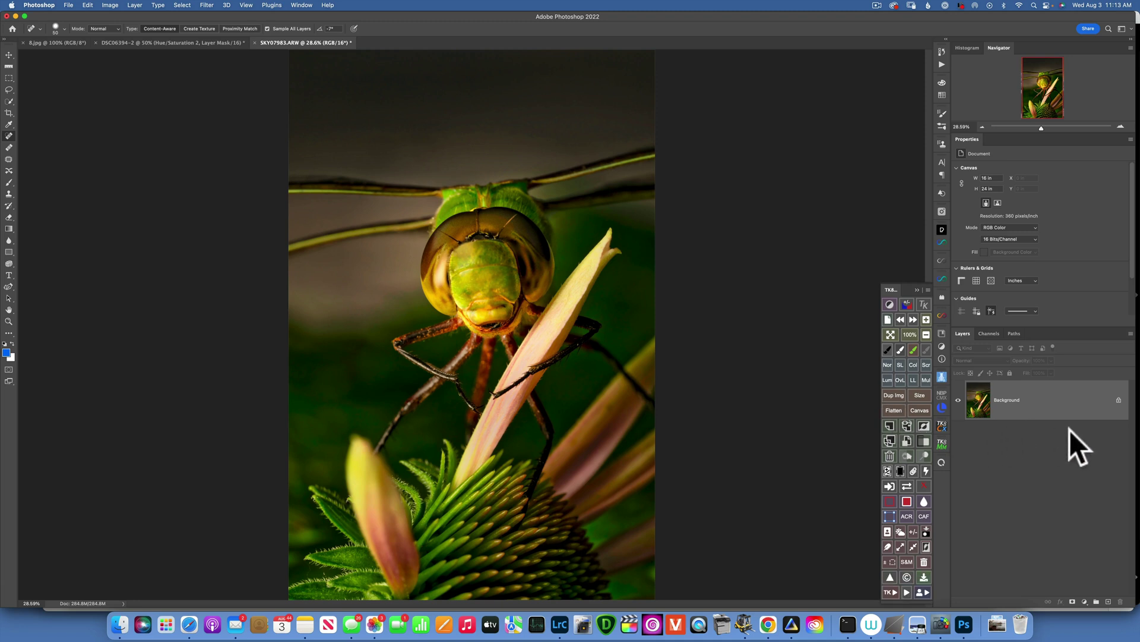
key("super+j")
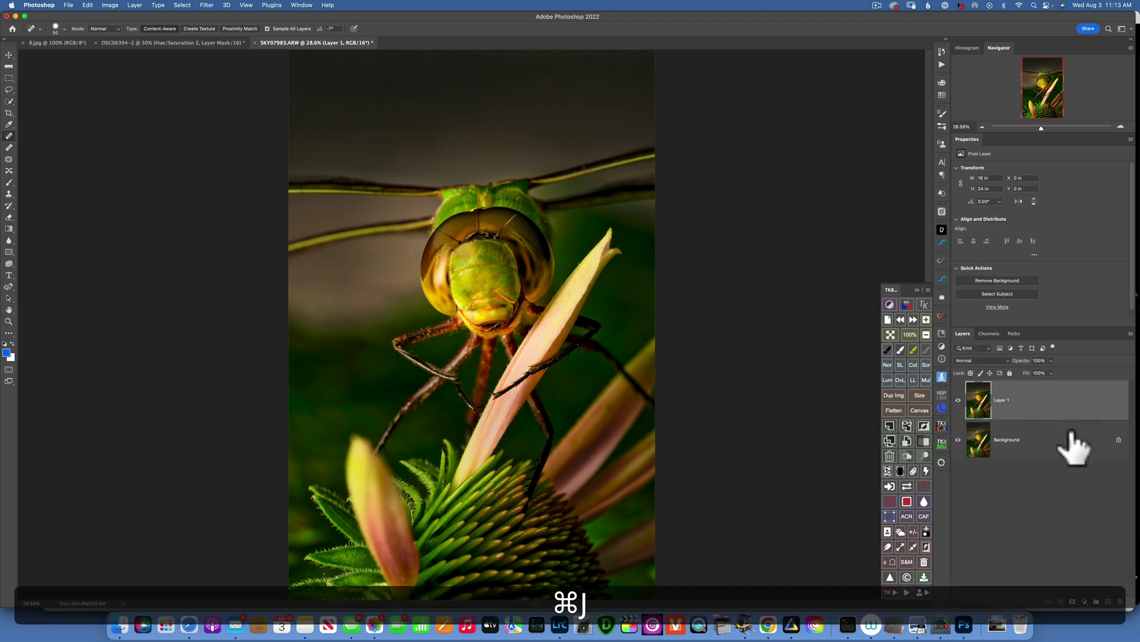
left_click(206, 5)
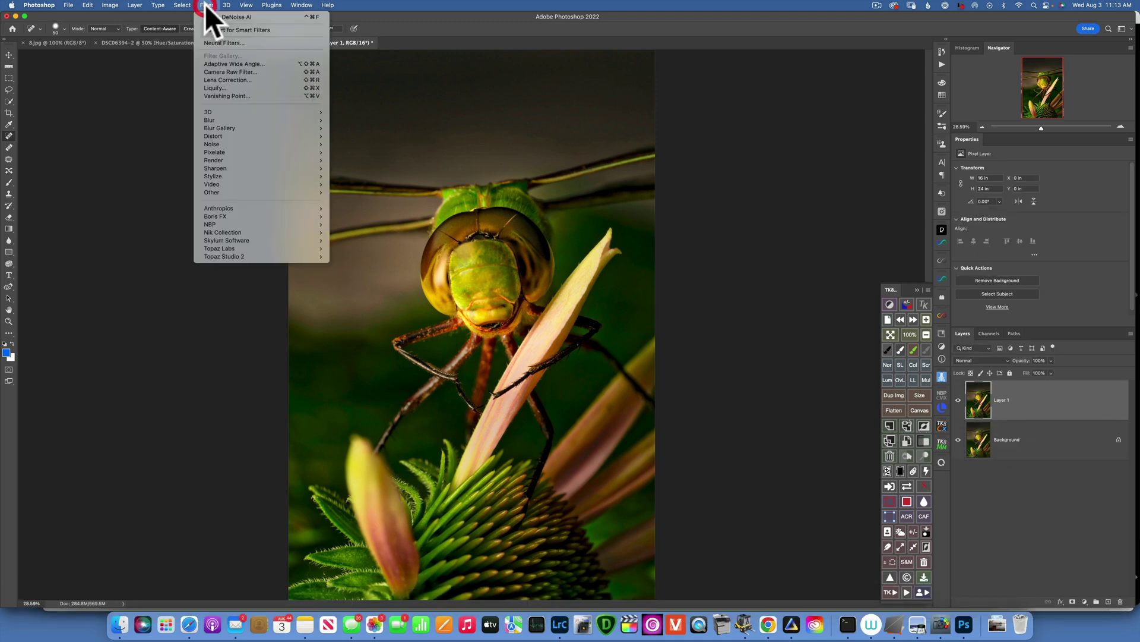
mouse_move(224, 192)
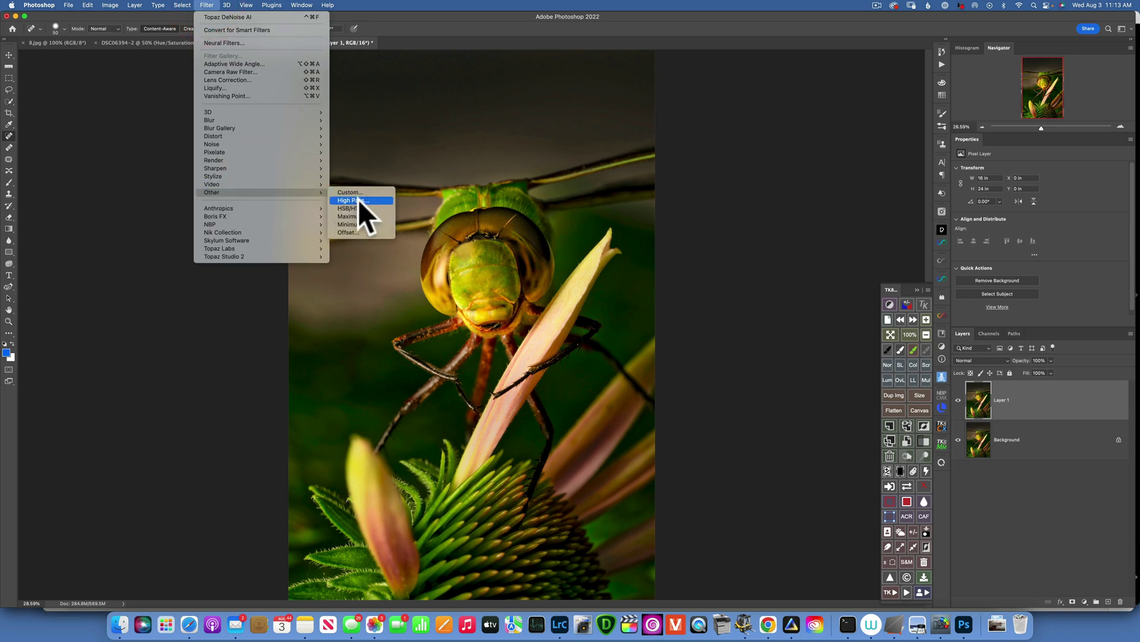
left_click(358, 201)
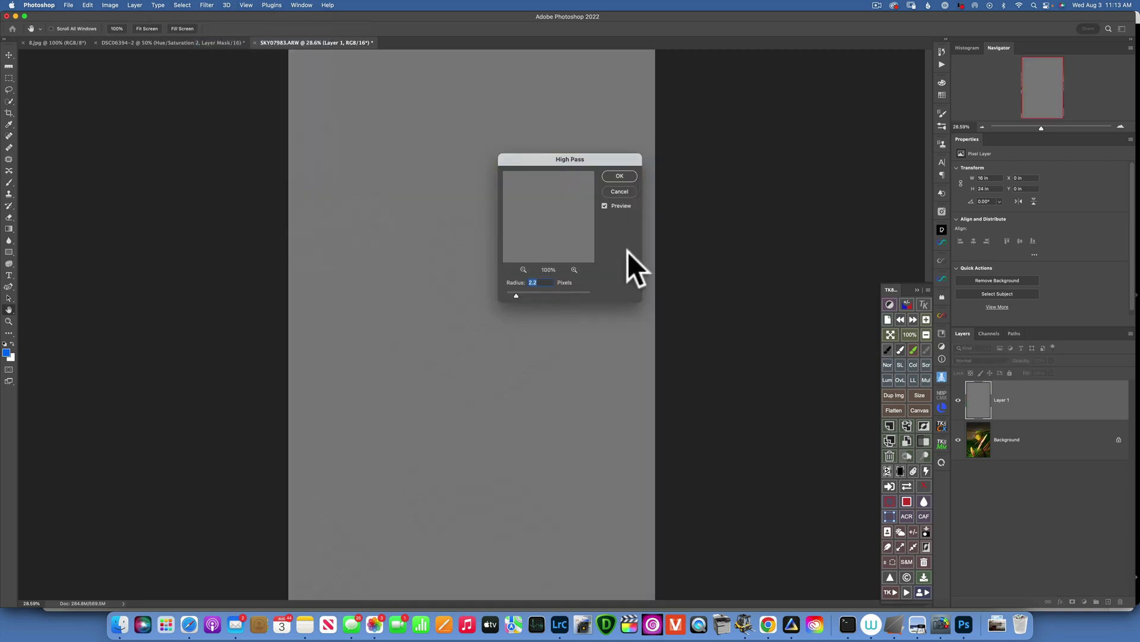
left_click(453, 283)
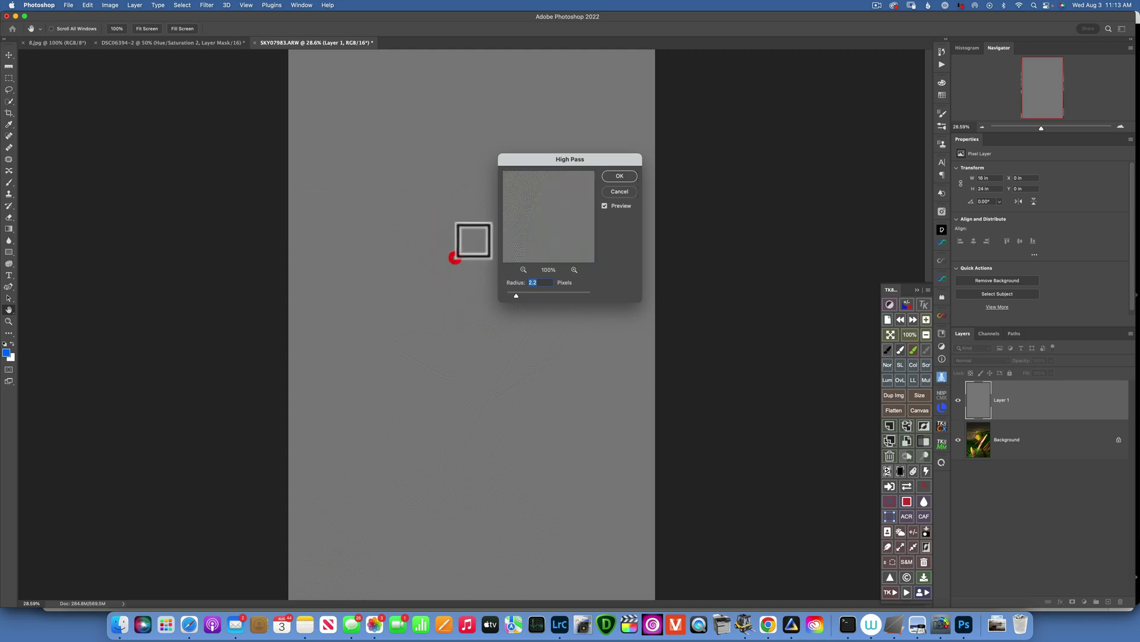
mouse_move(456, 252)
left_mouse_down()
mouse_move(458, 265)
mouse_move(461, 238)
left_mouse_up()
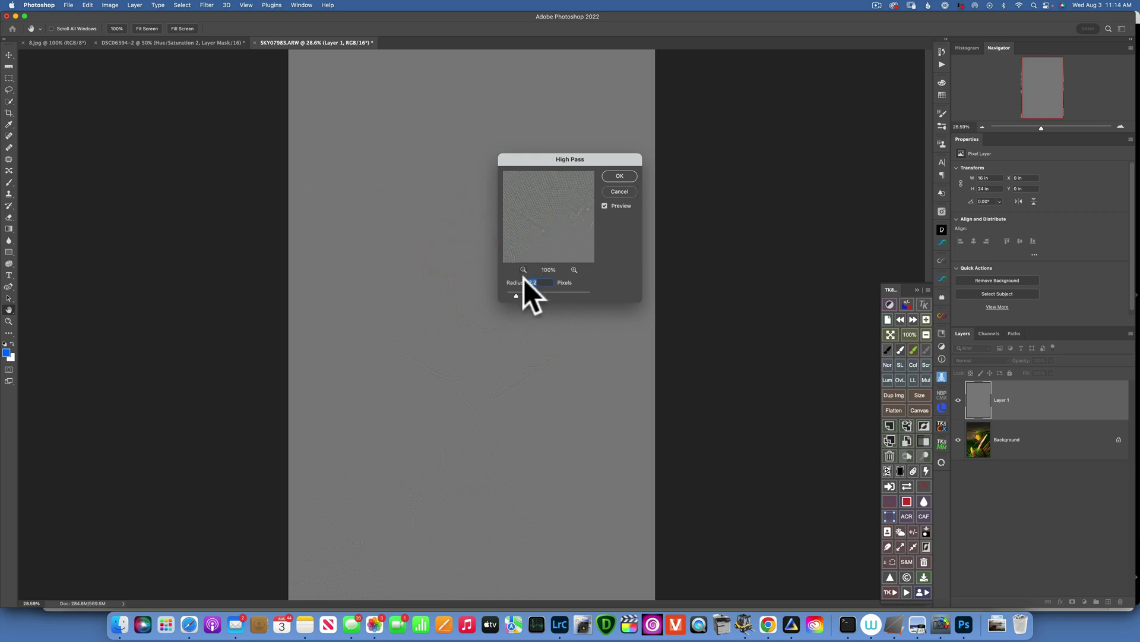
Step: Apply the 2.2-pixel High Pass and set Layer 1's blend mode to Overlay
left_click(624, 176)
key("j")
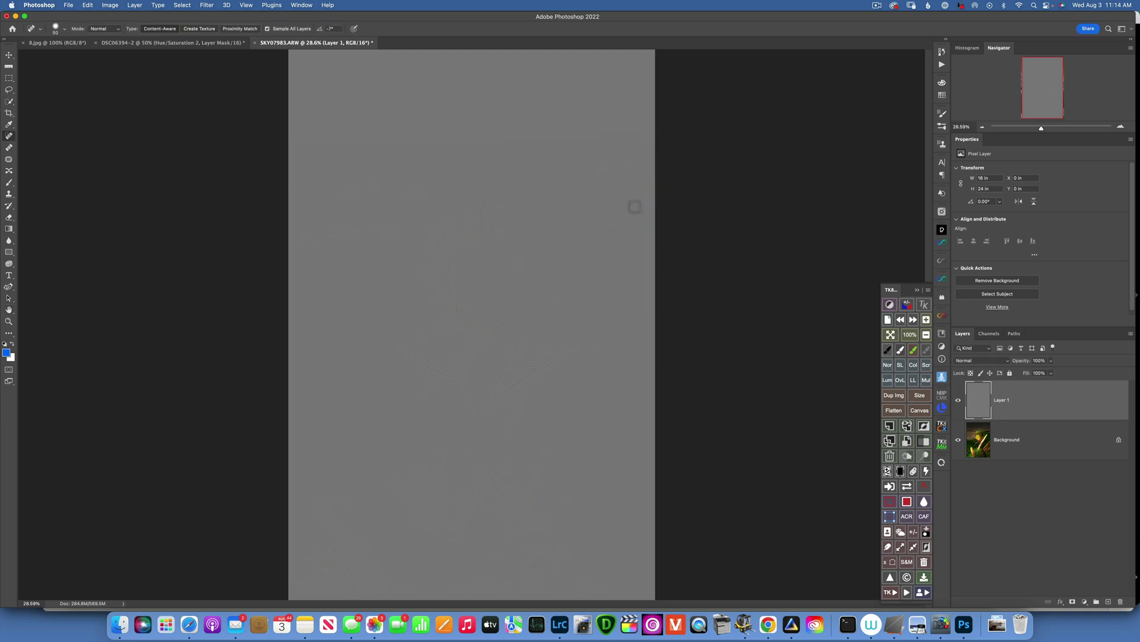
left_click(983, 361)
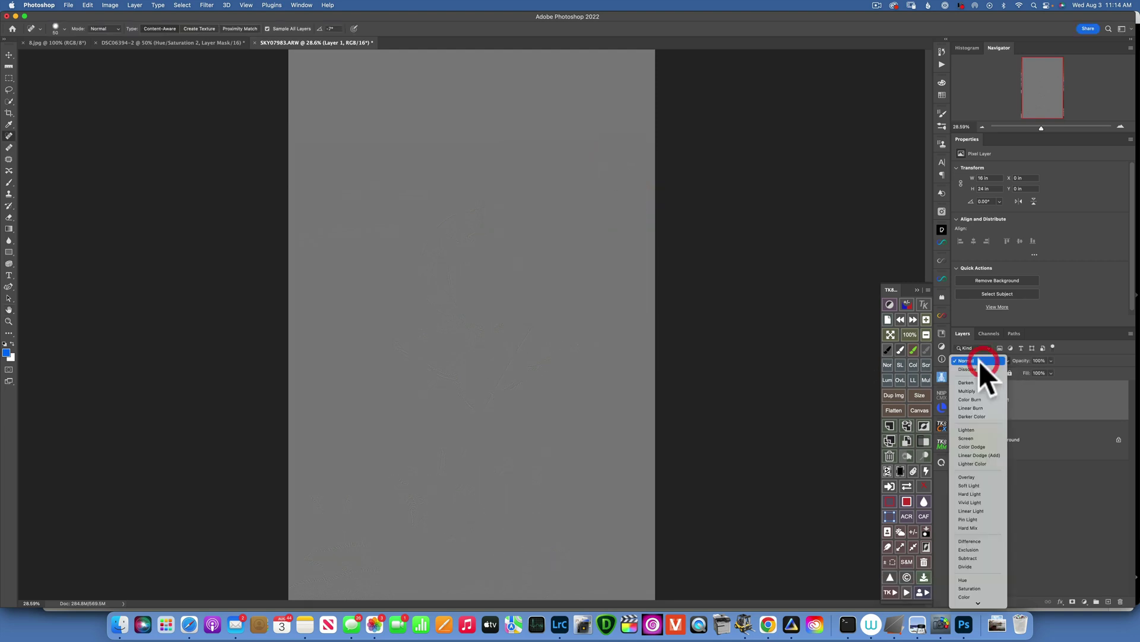
left_click(975, 476)
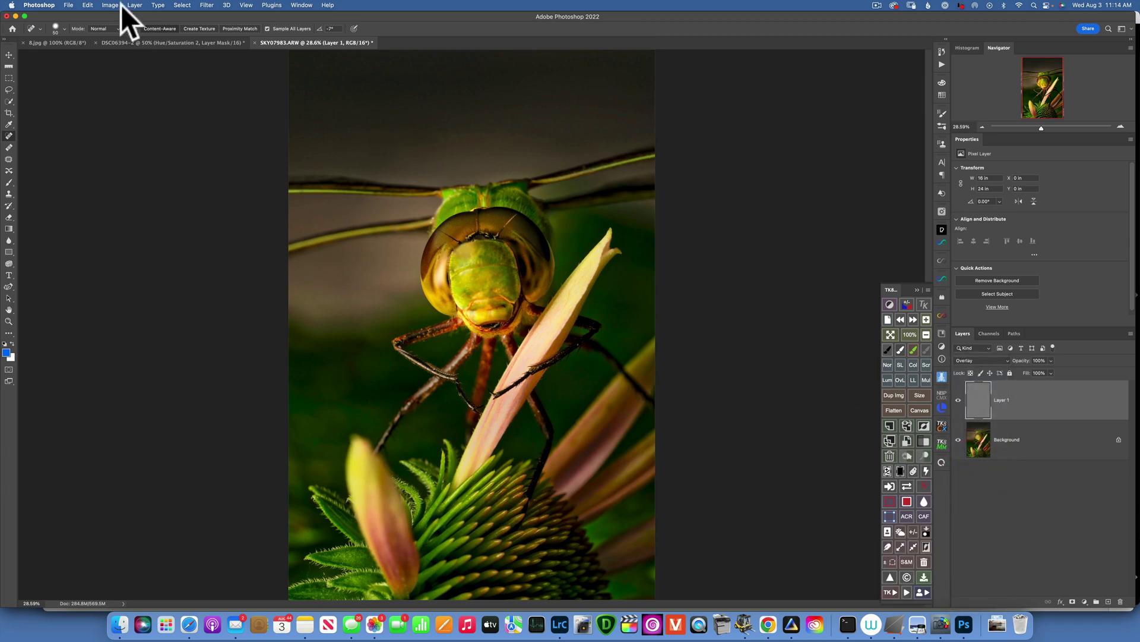
Step: Compare the sharpening at 100% on the head by toggling Layer 1, then fit to screen
key("z")
left_click(243, 29)
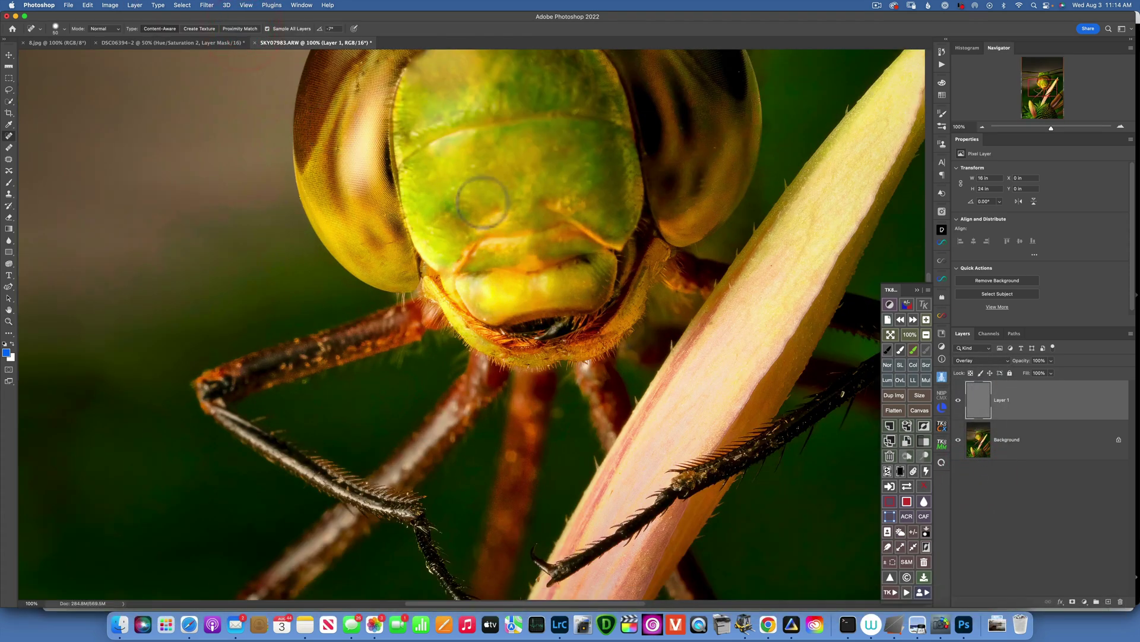
mouse_move(438, 141)
left_mouse_down()
mouse_move(569, 356)
mouse_move(565, 404)
left_mouse_up()
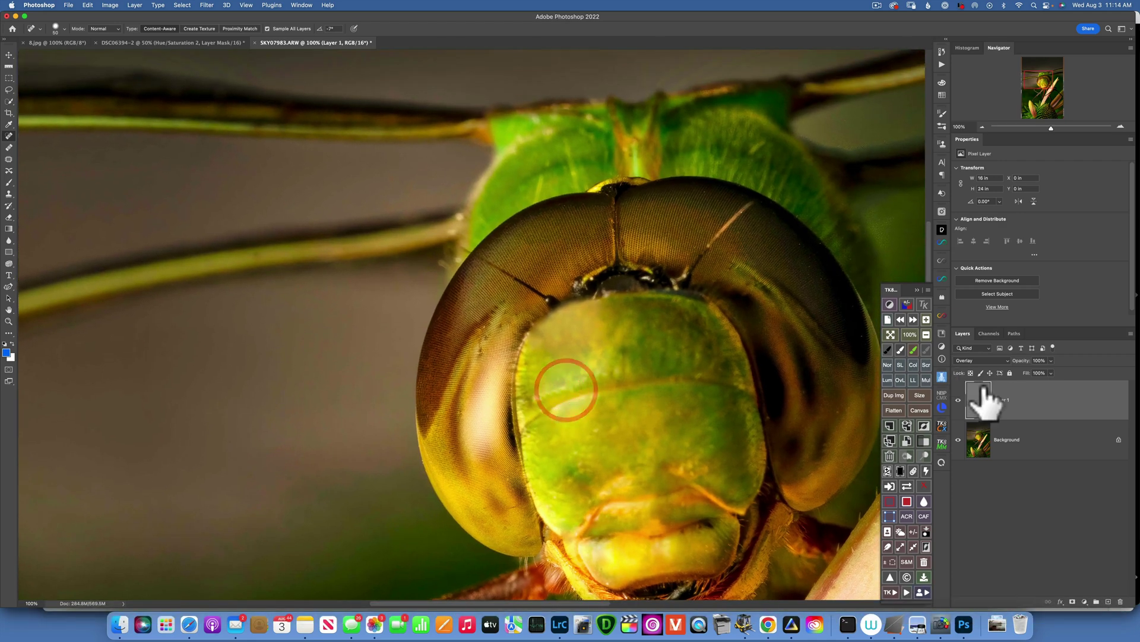
left_click(958, 400)
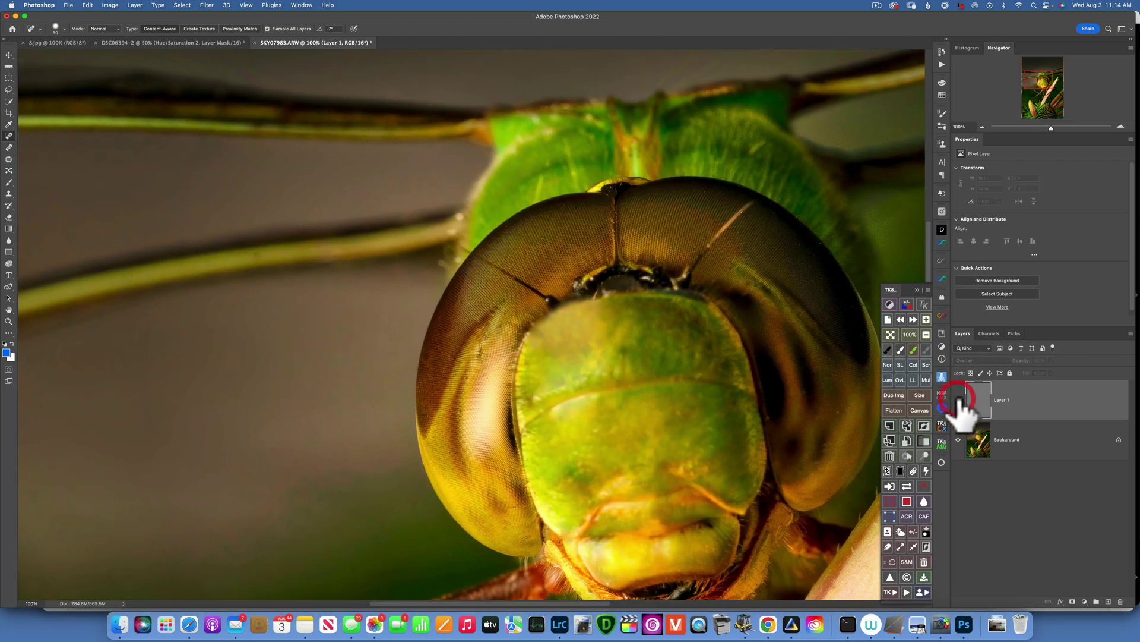
left_click(958, 400)
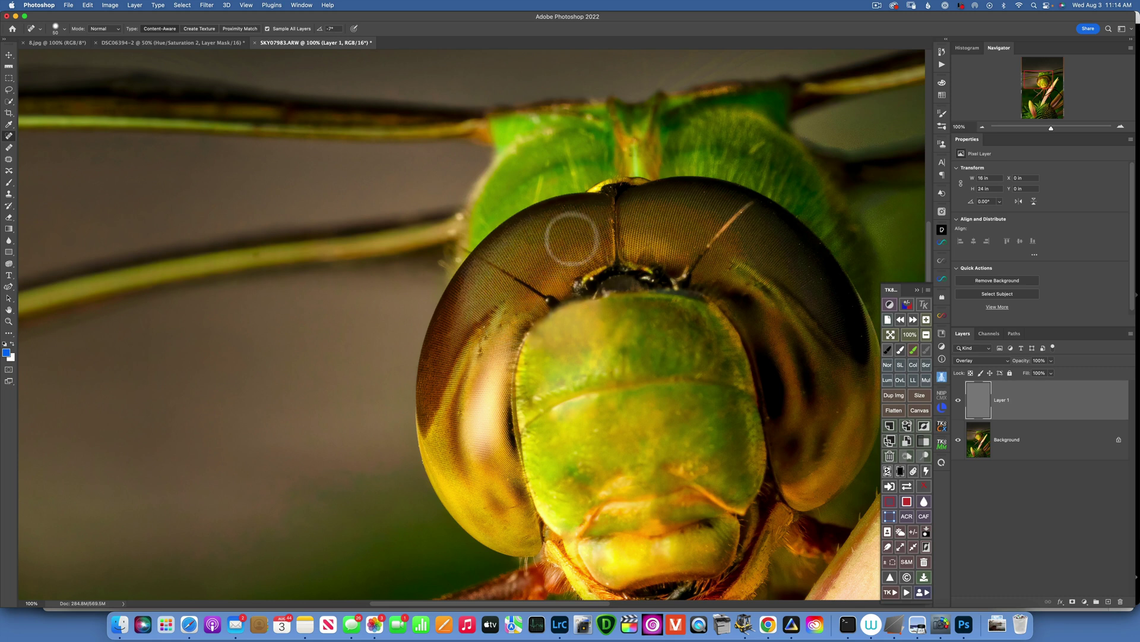
left_click(959, 399)
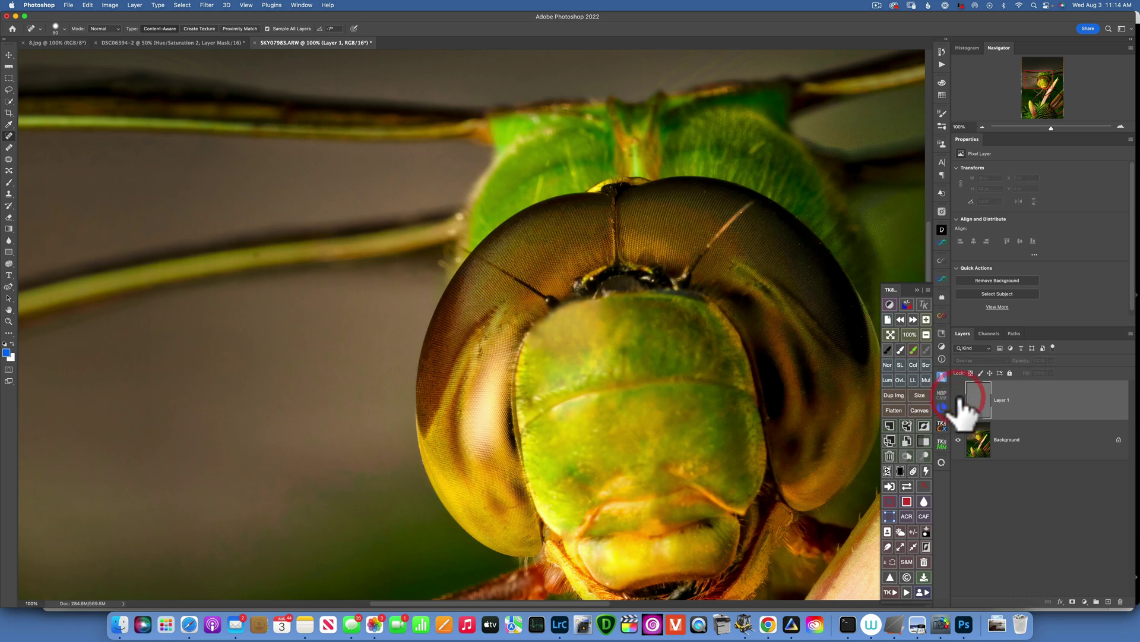
left_click(958, 400)
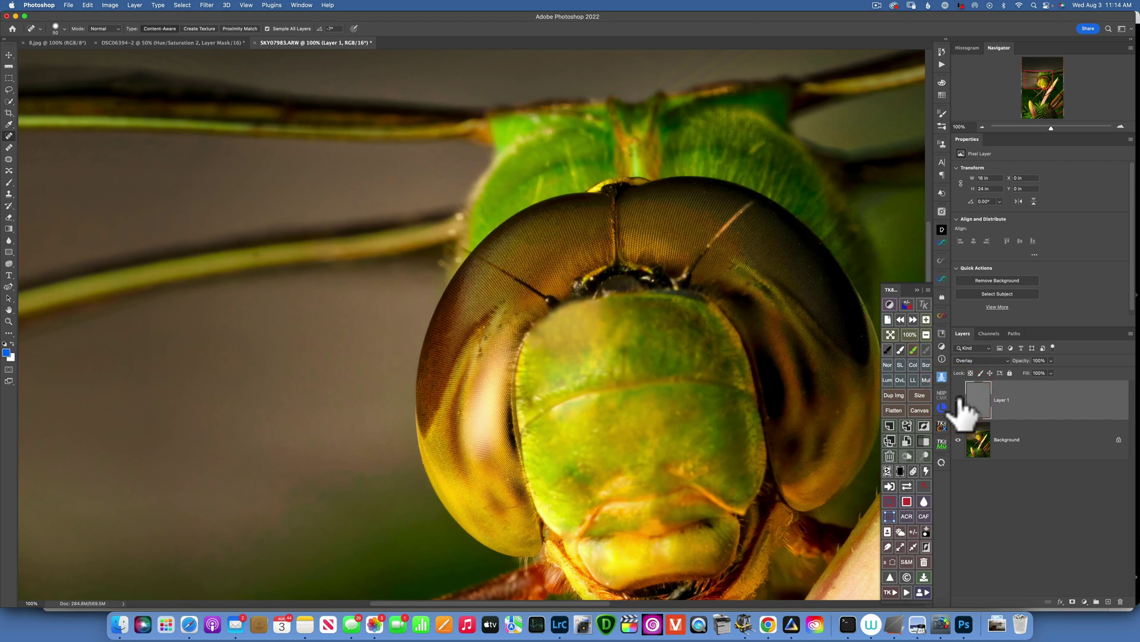
left_click(959, 399)
left_click(959, 400)
key("super+0")
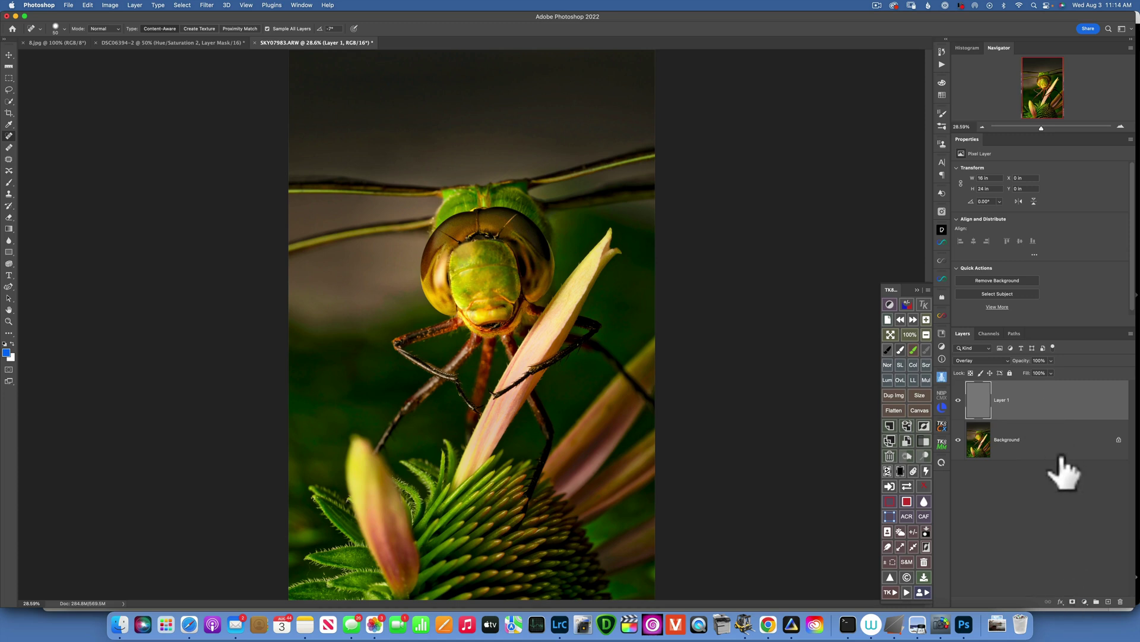
Step: Add a black hide-all mask to Layer 1 and target it for painting
key("alt")
left_click(1073, 602, "alt")
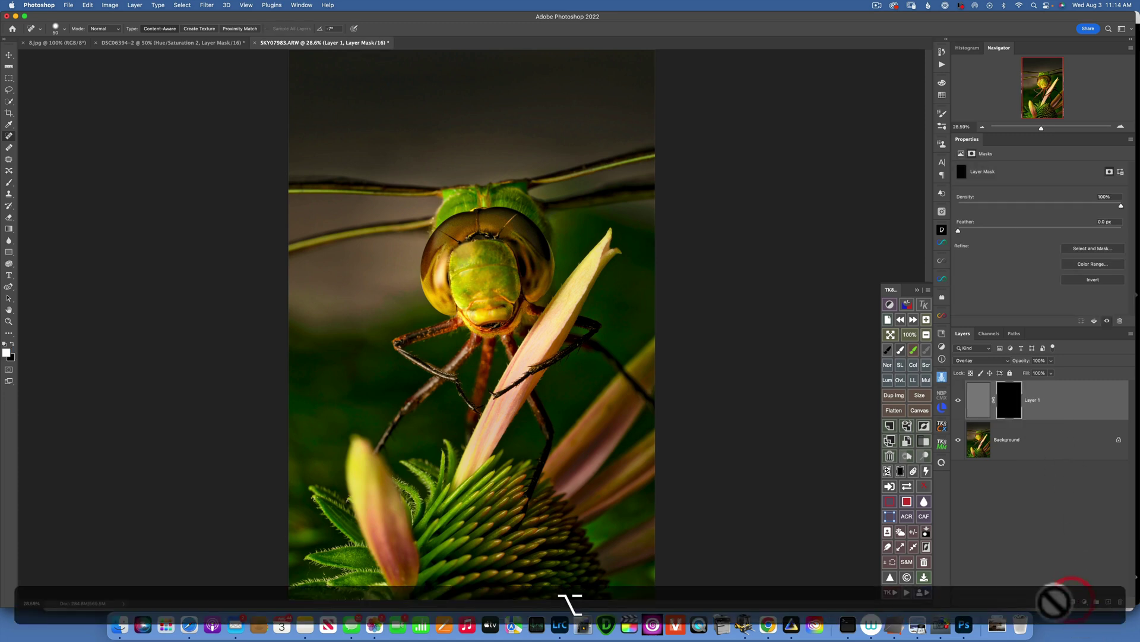
left_click(1008, 401)
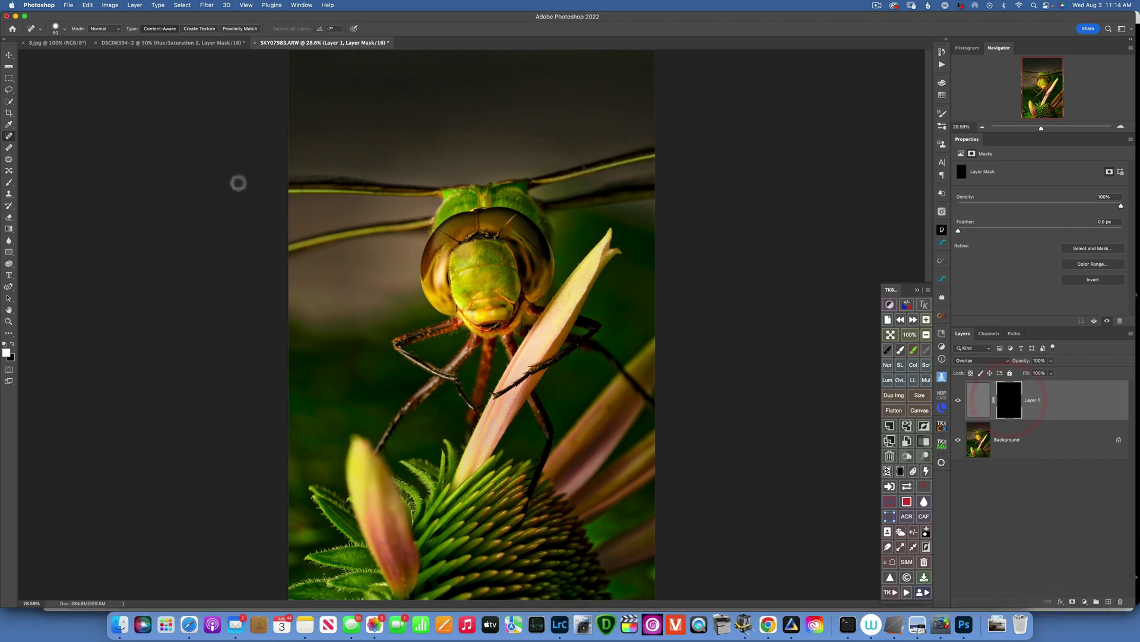
Step: Paint white at 100% flow over the dragonfly's head on the mask
key("b")
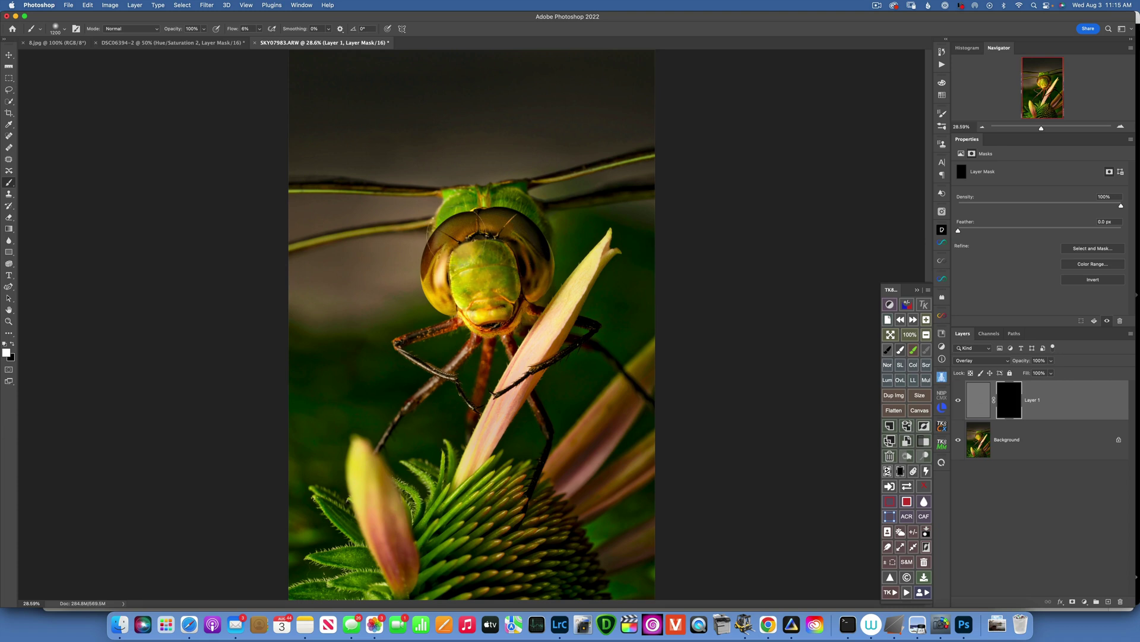
left_click(259, 30)
key("Return")
left_click(474, 316)
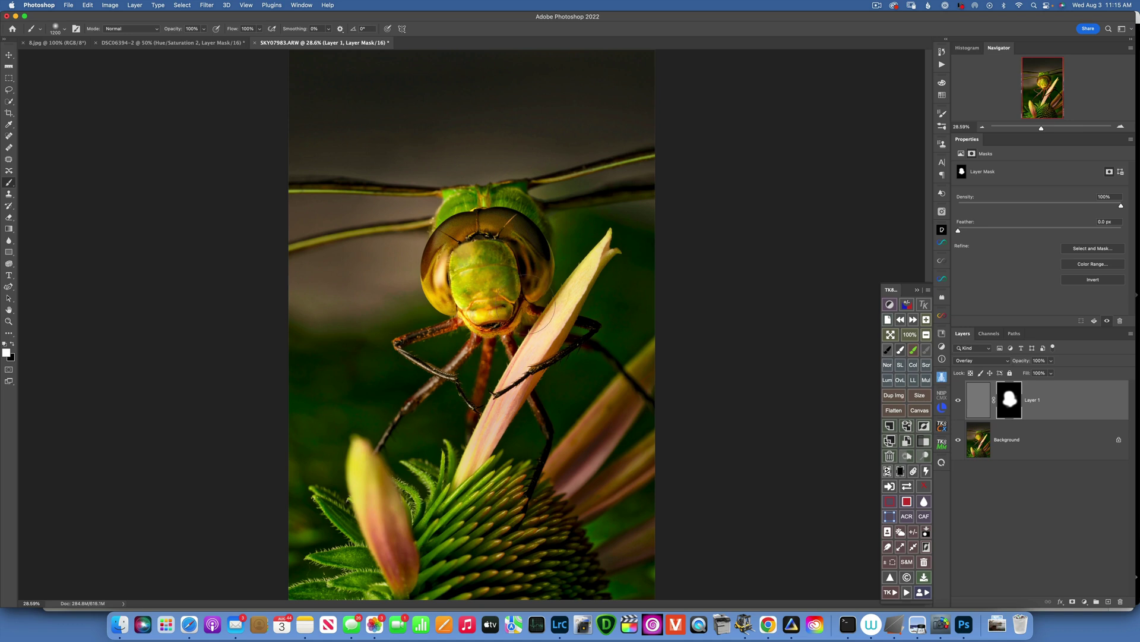